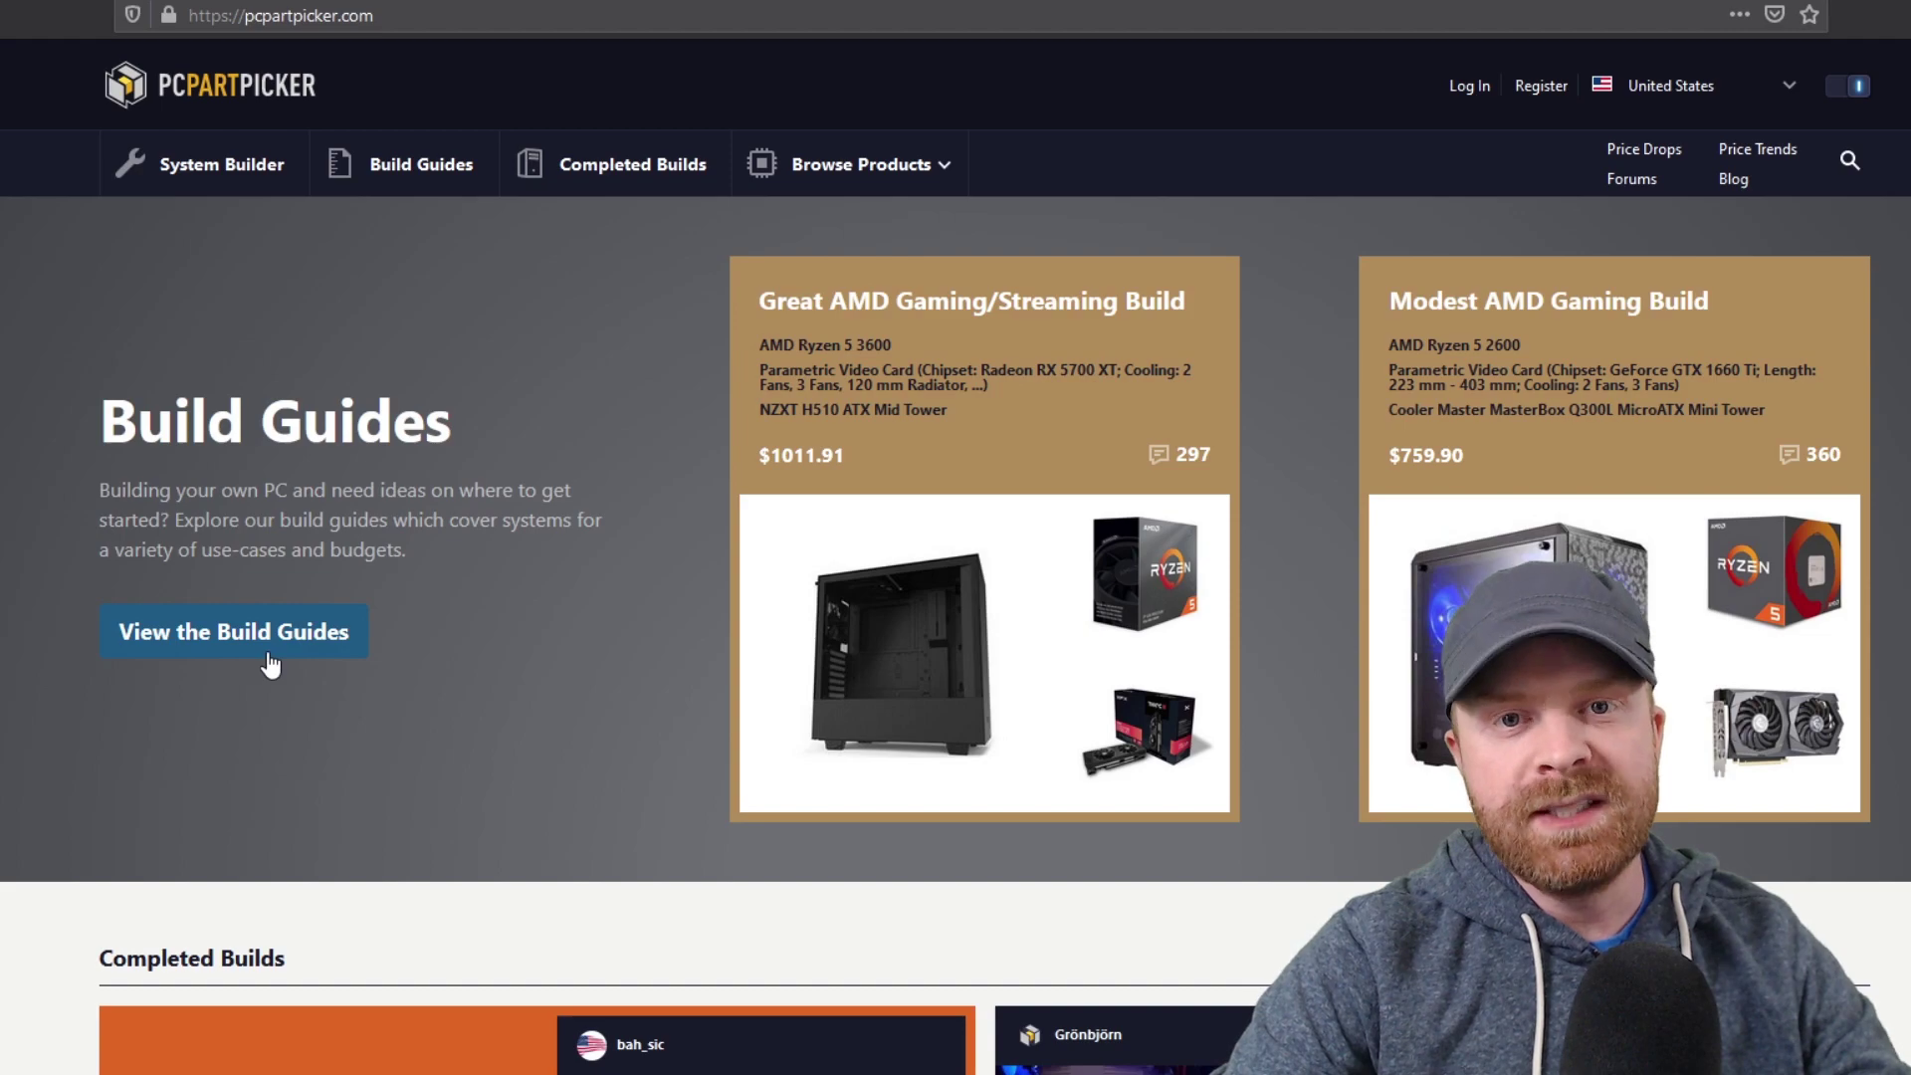
Open the PCPartPicker build guides and browse the suggested builds for different uses and budgets.
left_click(269, 665)
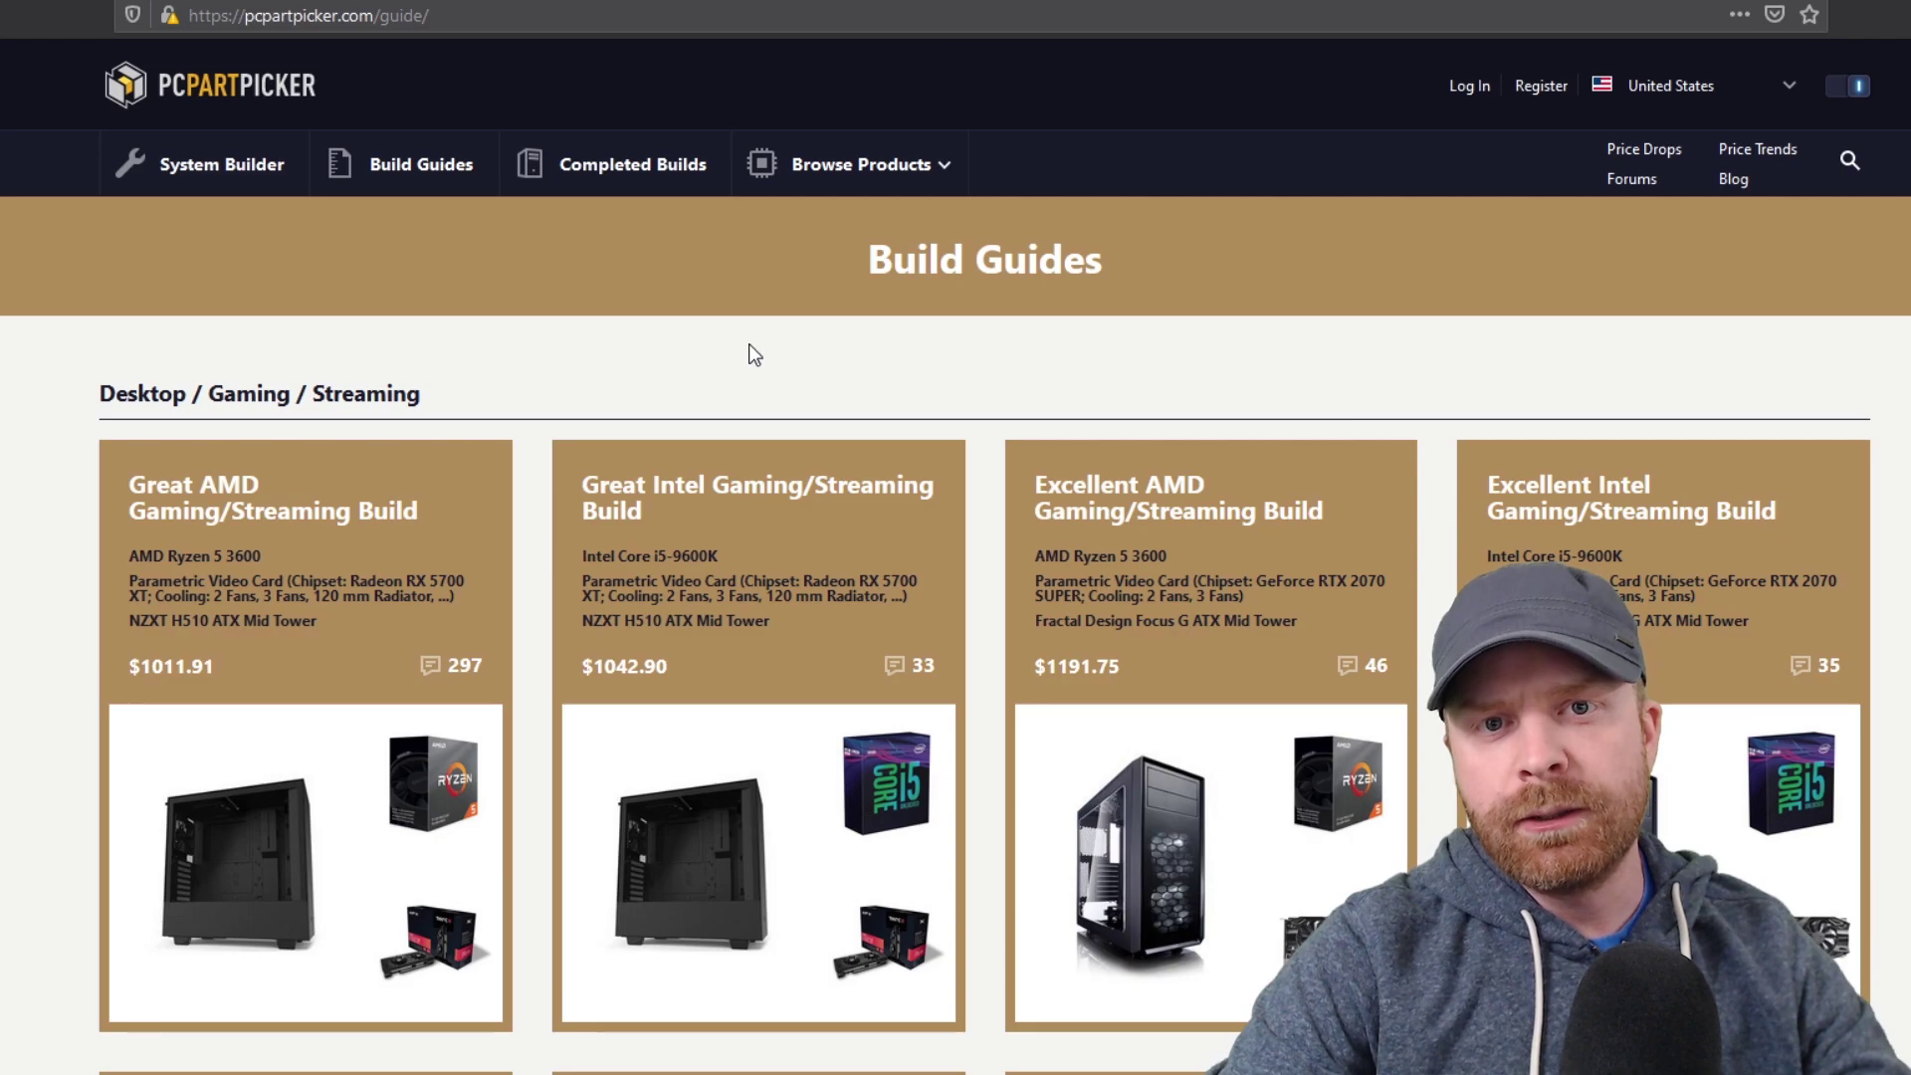
scroll(747, 359, "down", 12)
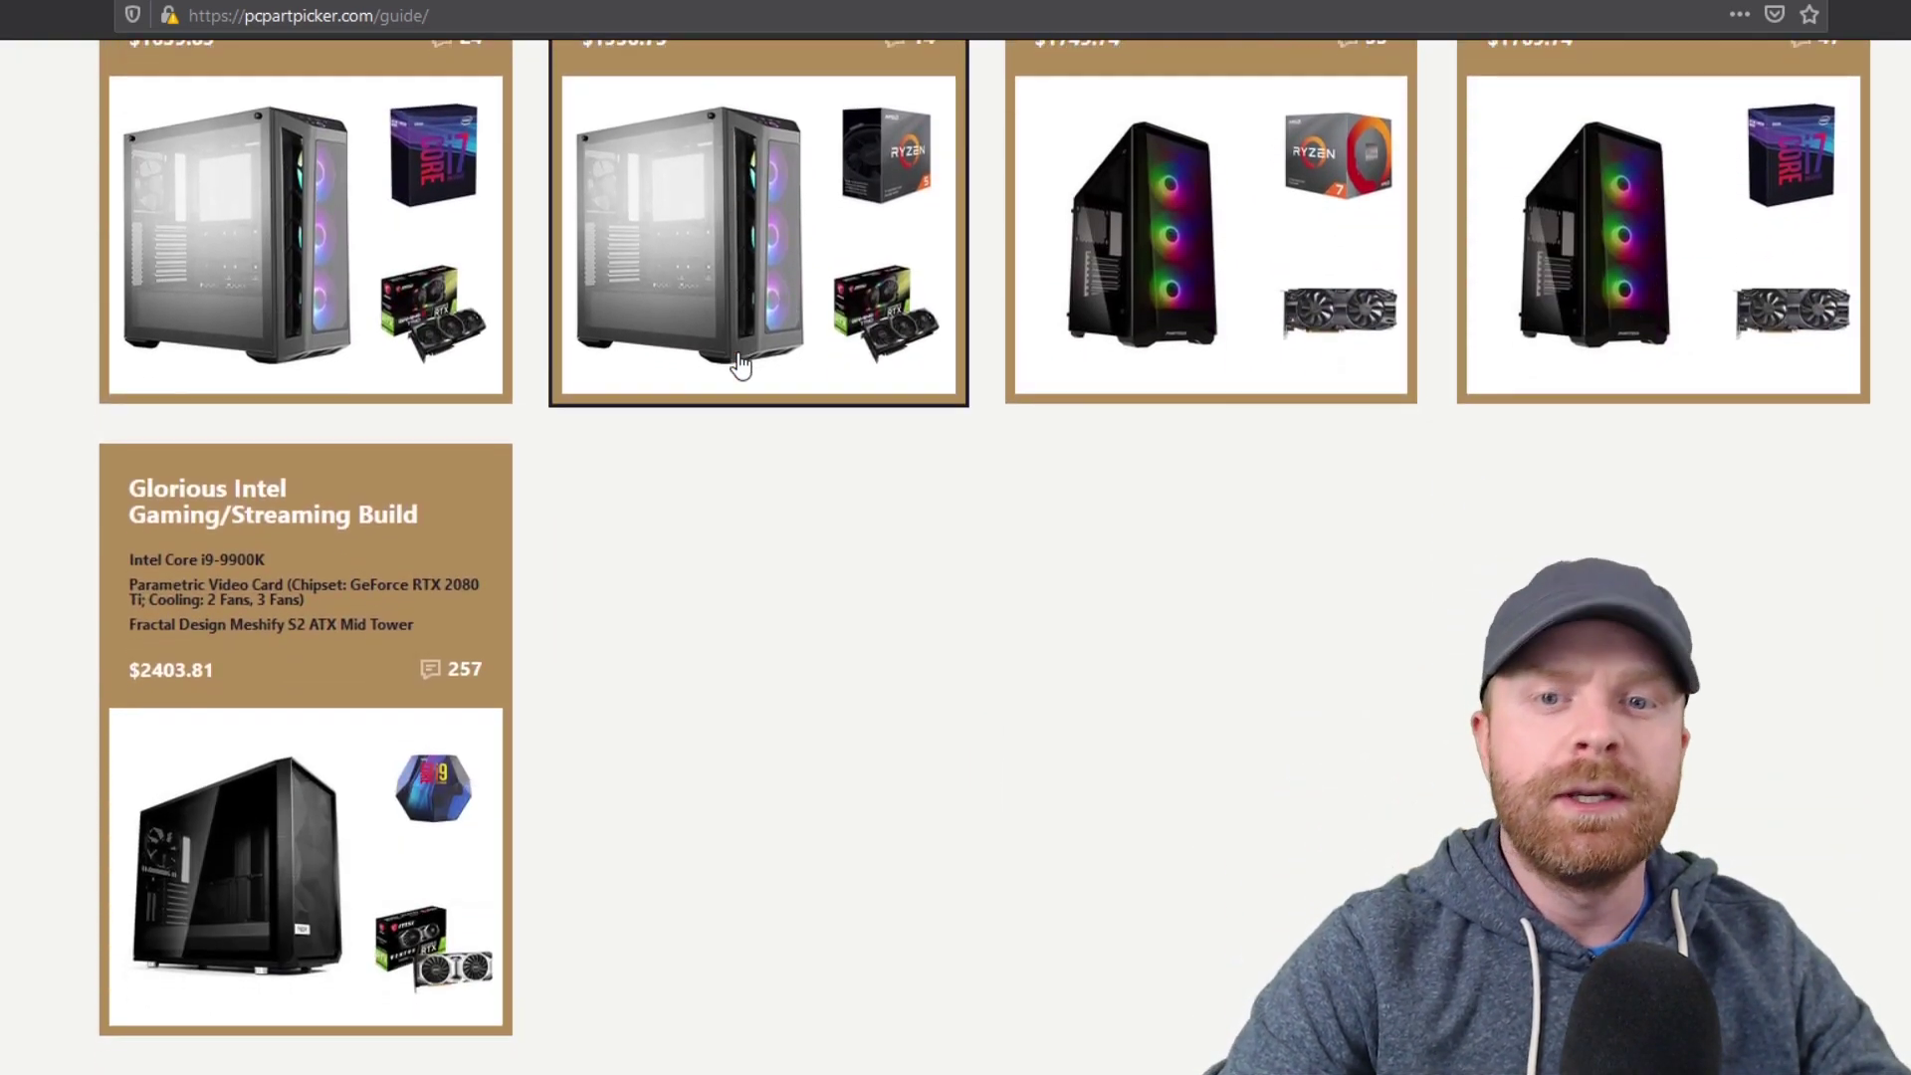
scroll(740, 365, "down", 15)
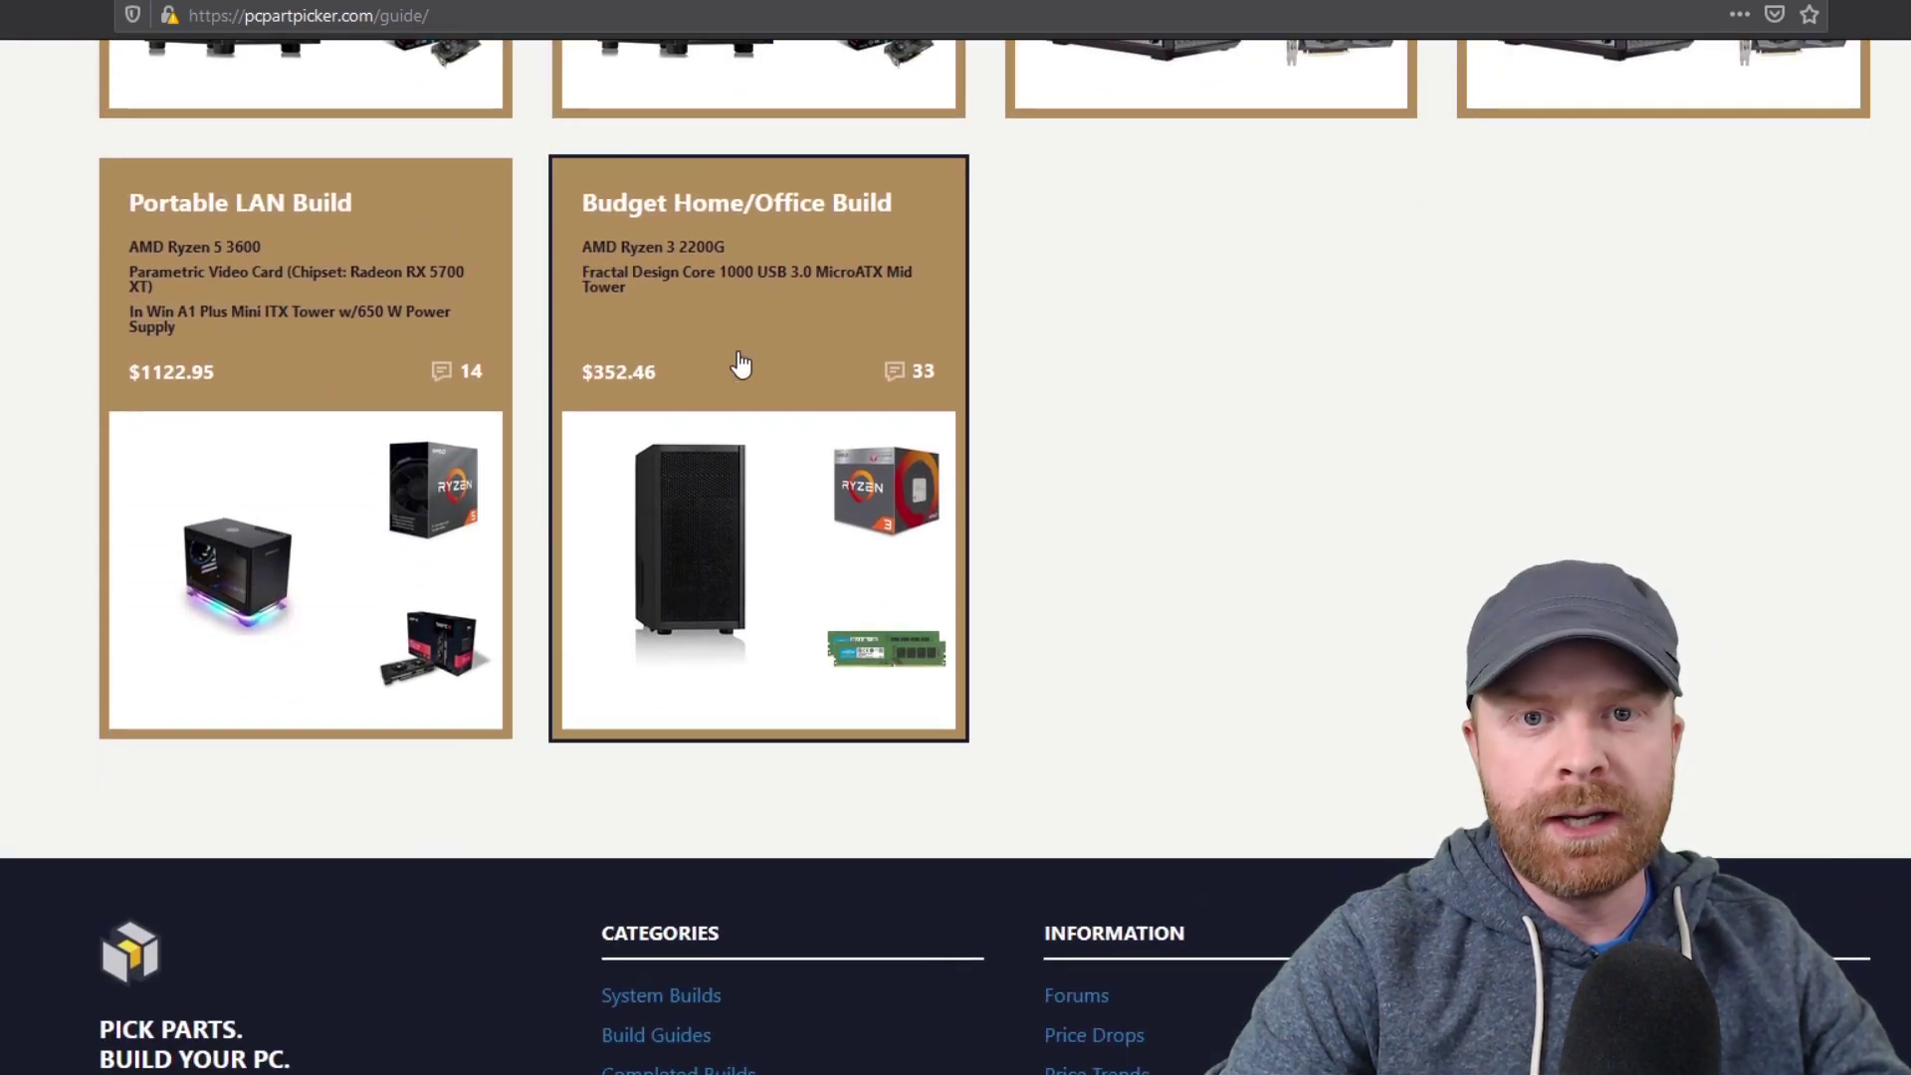
scroll(757, 418, "up", 3)
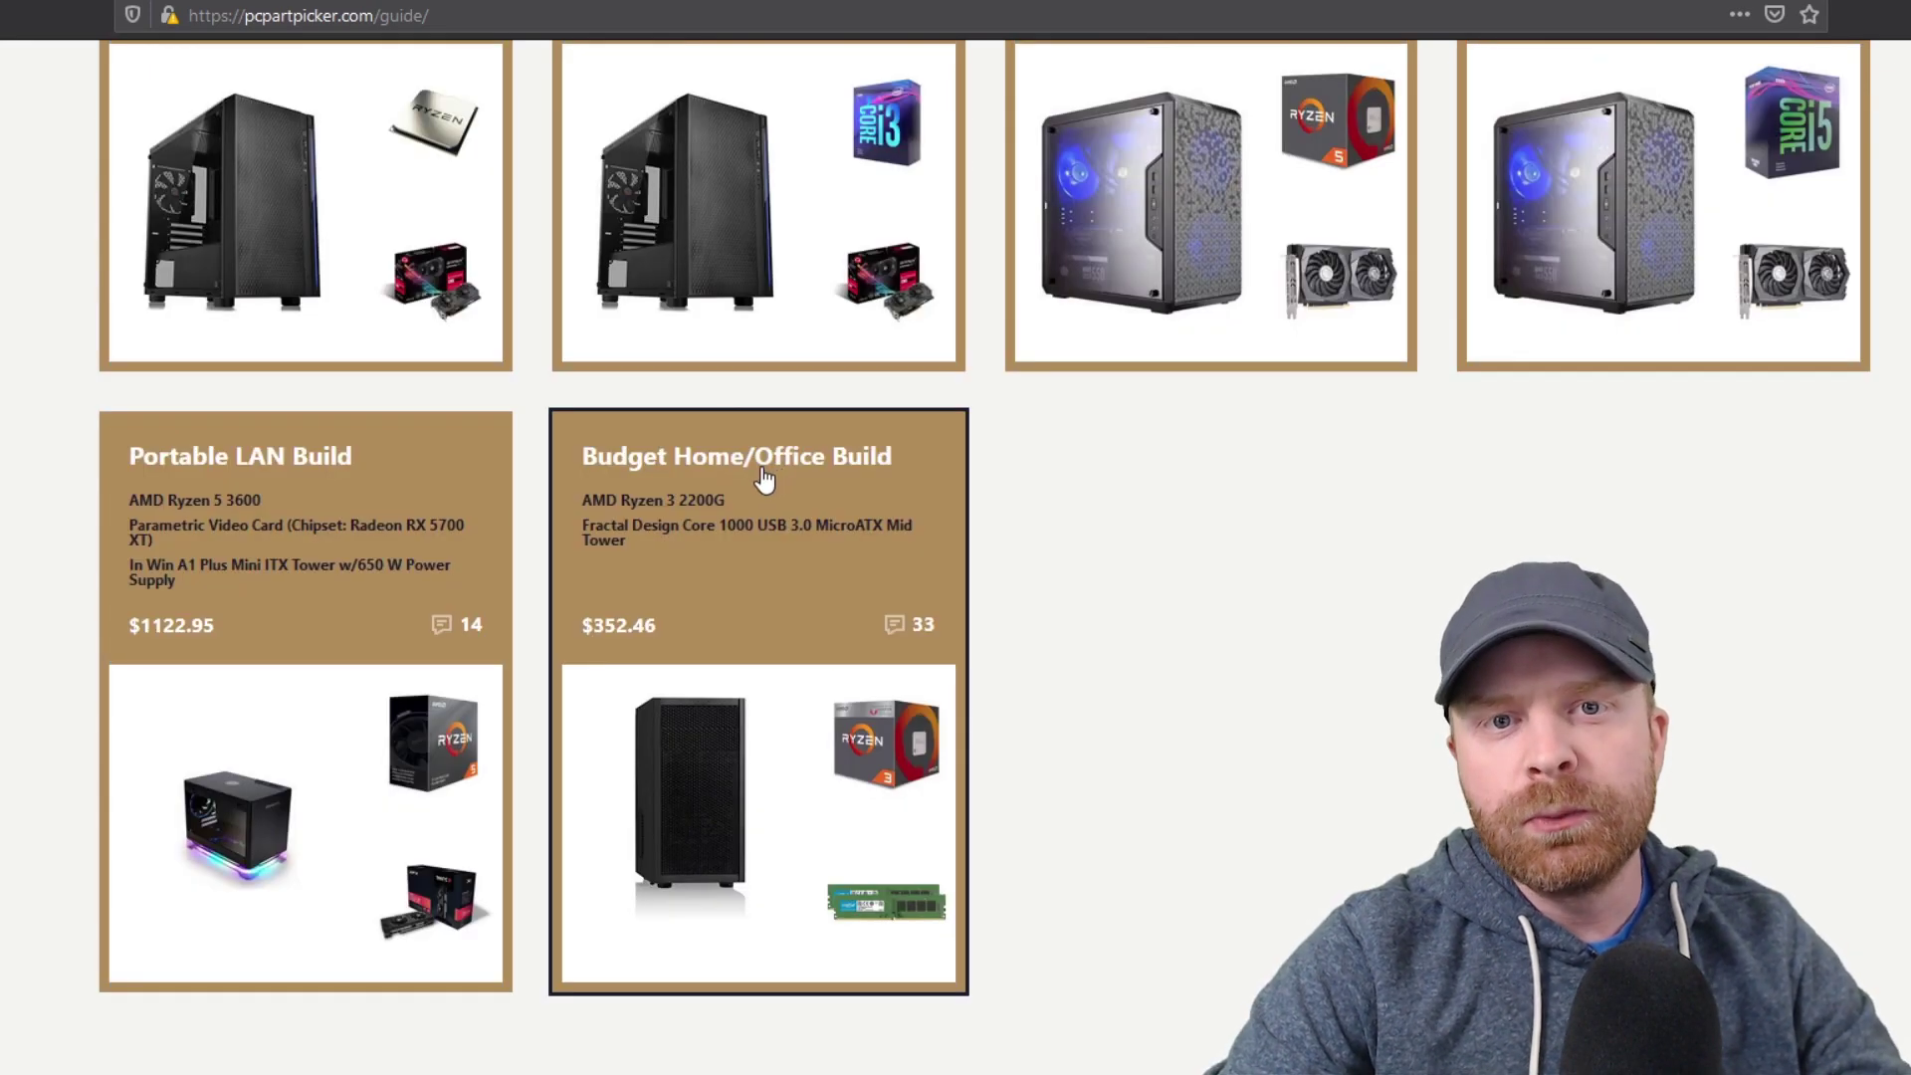
scroll(751, 485, "up", 20)
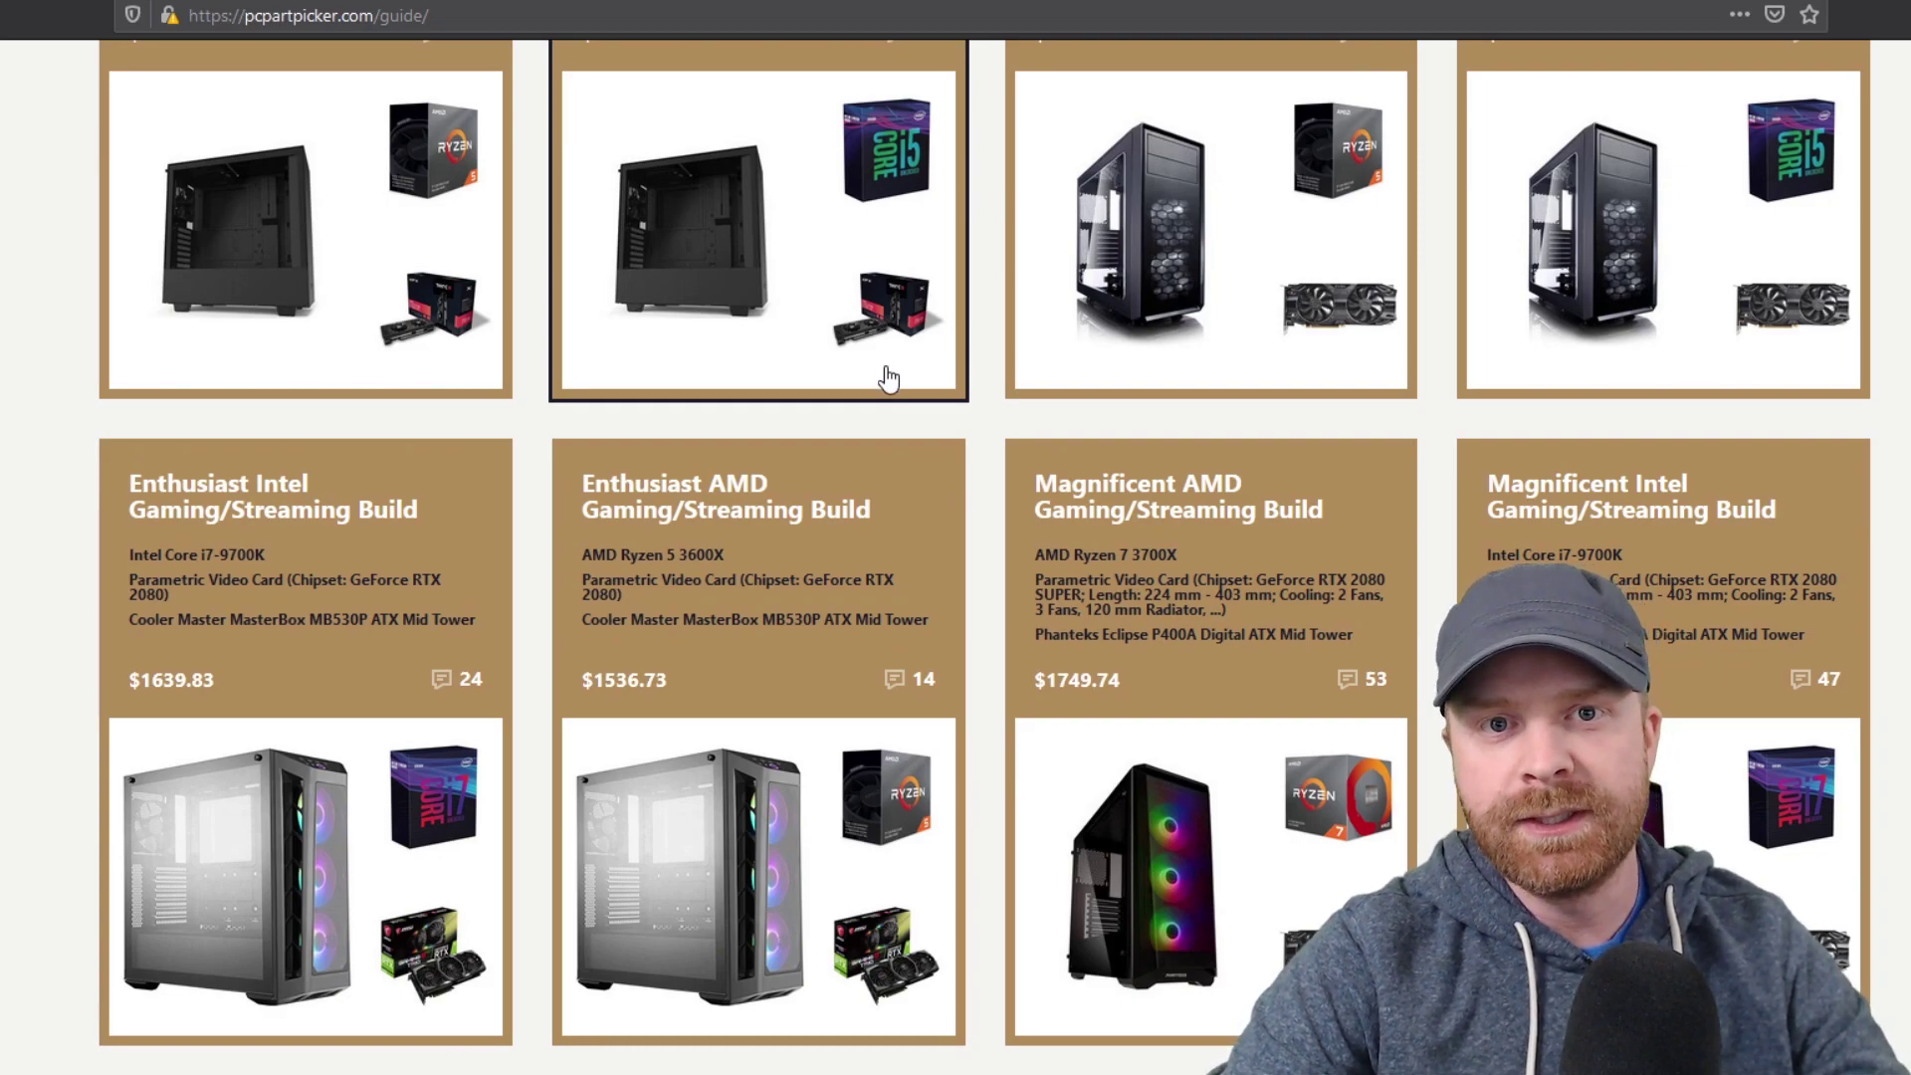
Open the Budget Home/Office Build guide and review its description, part list and prices.
left_click(889, 379)
scroll(97, 604, "down", 6)
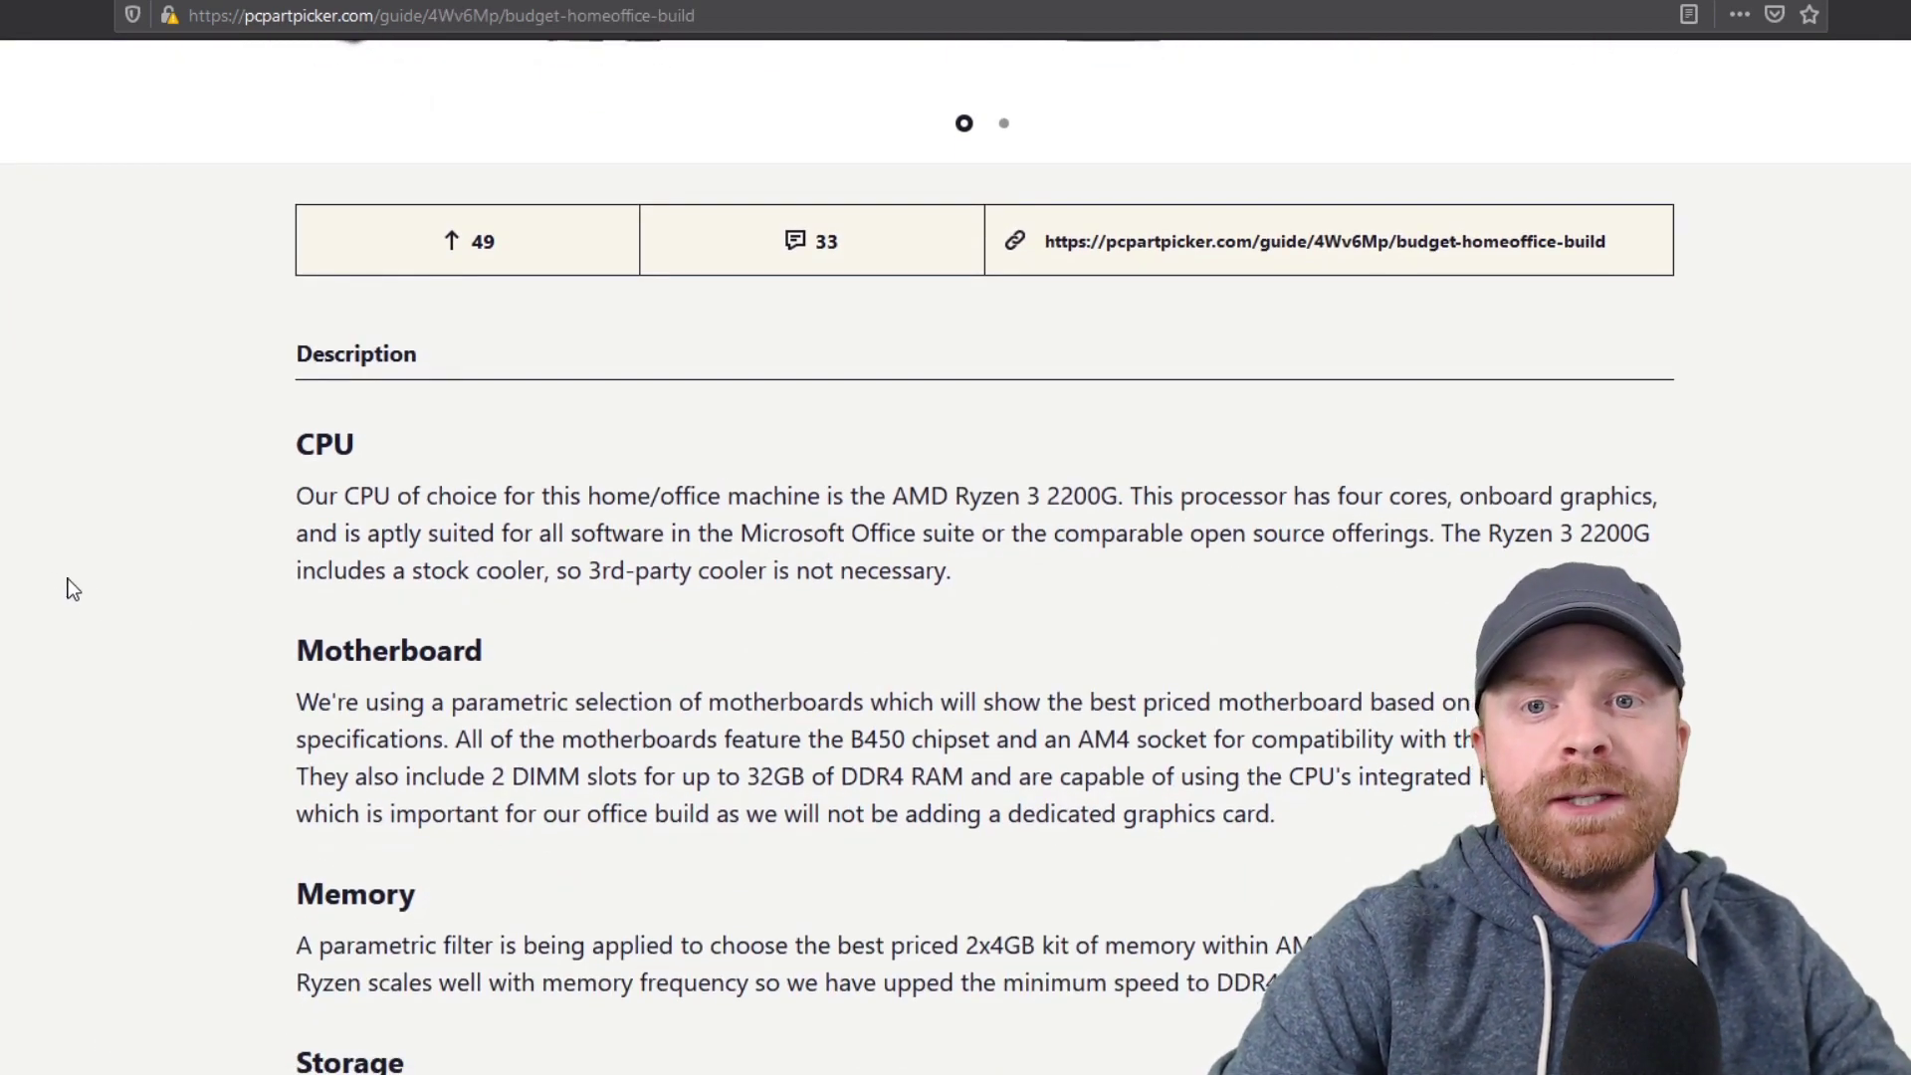
scroll(137, 543, "down", 17)
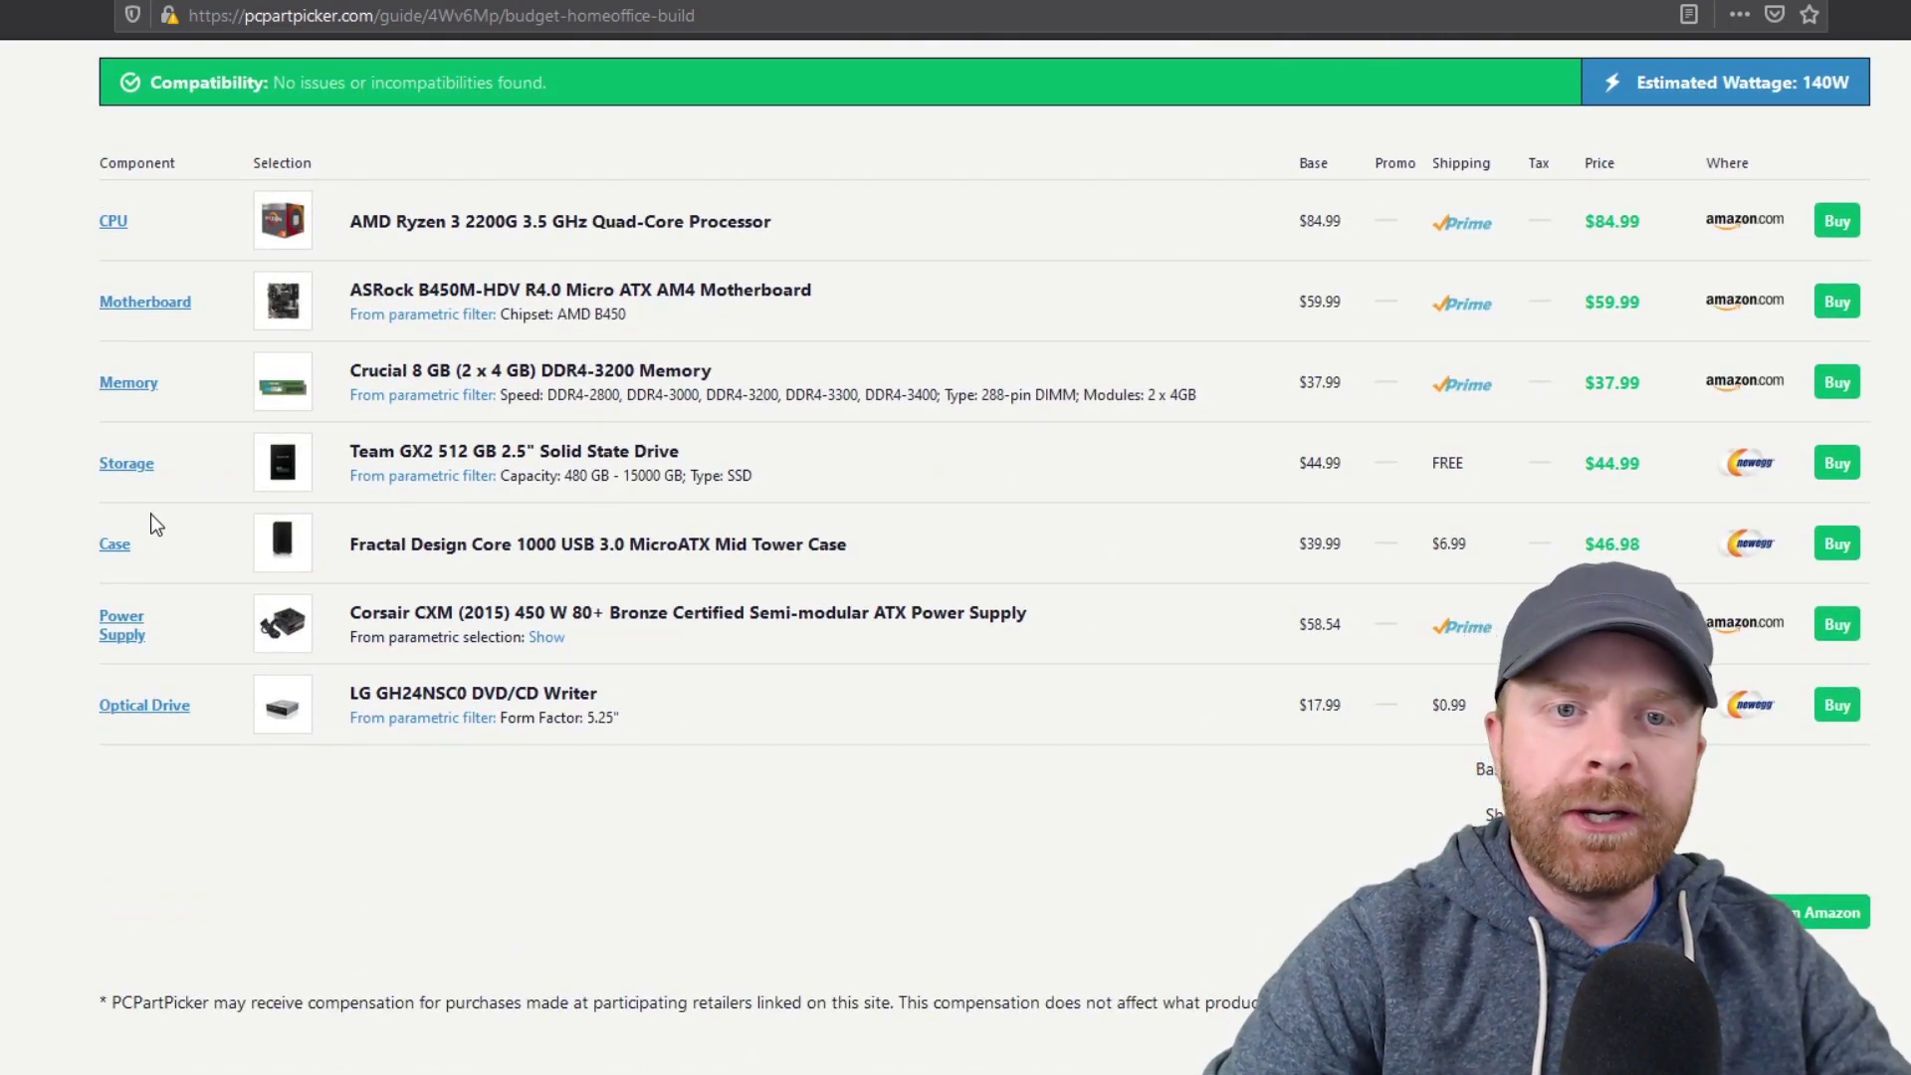
scroll(154, 517, "down", 3)
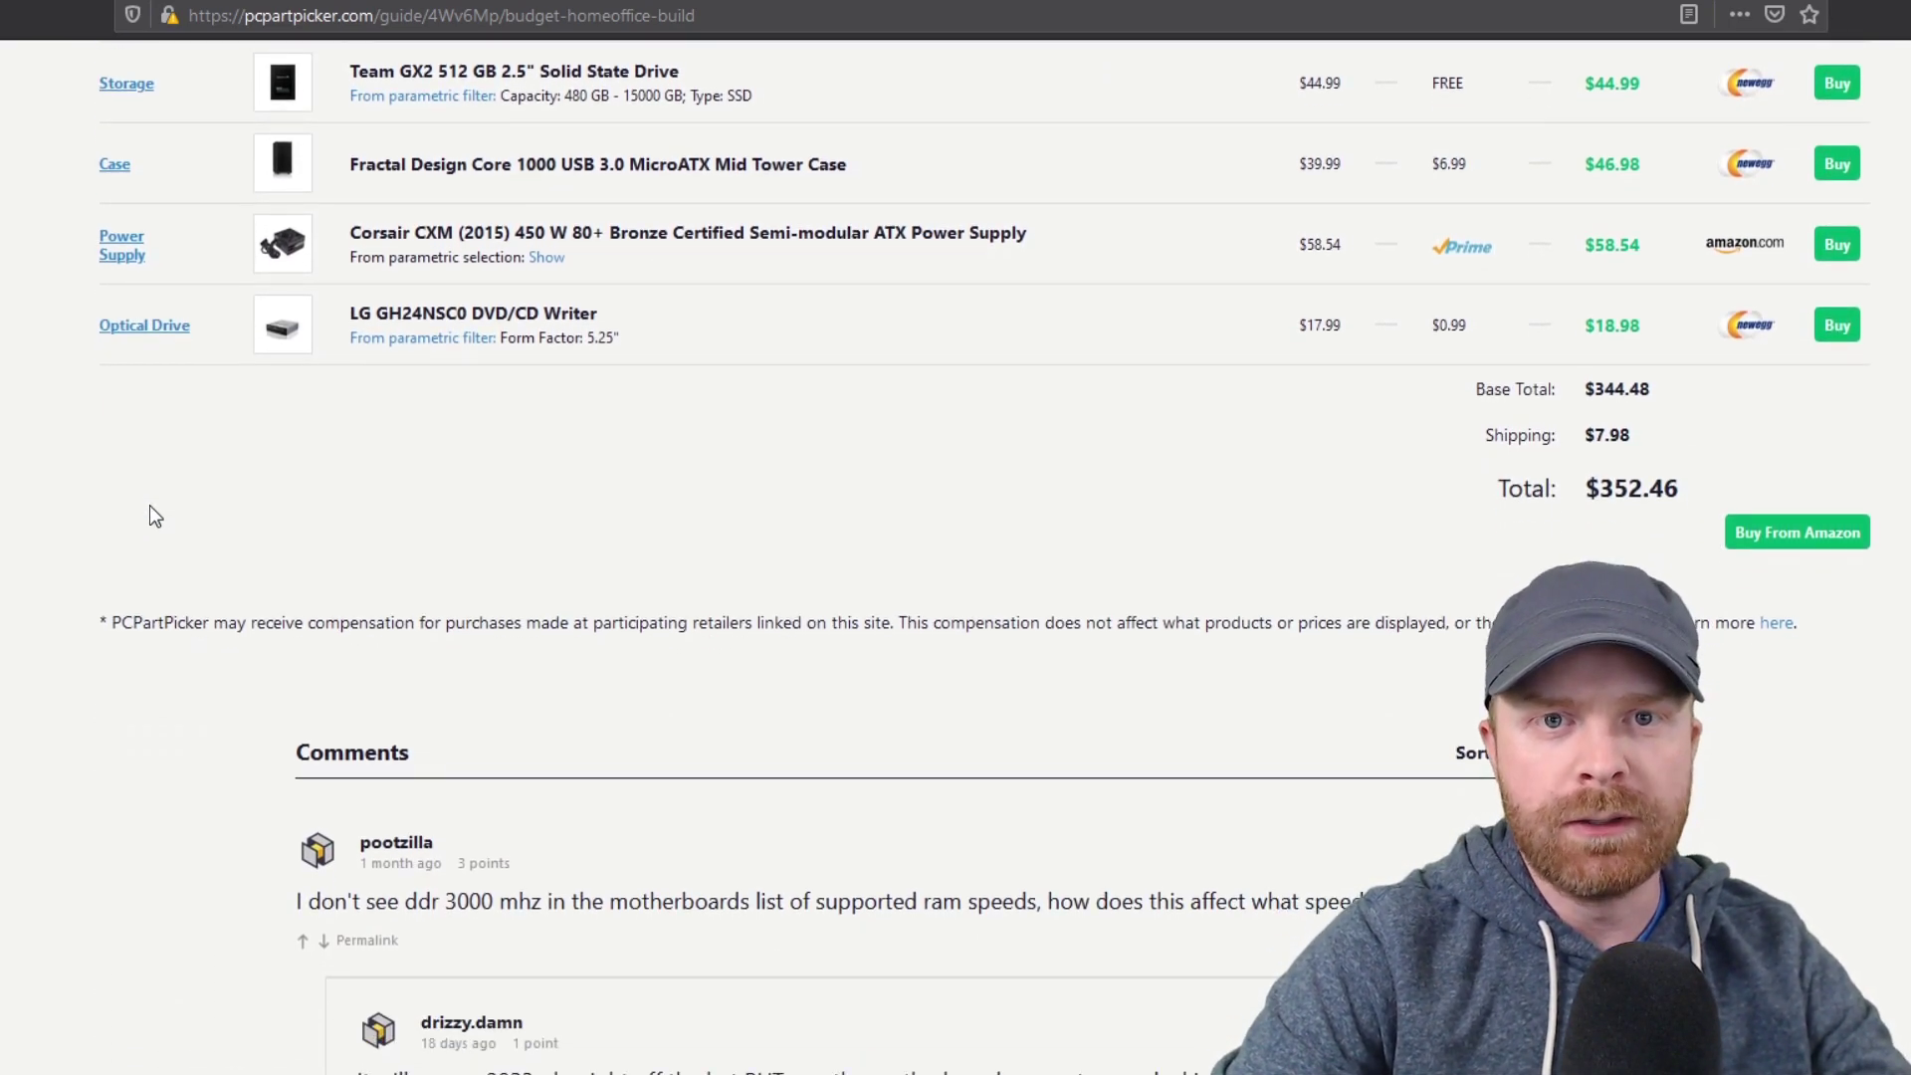
Load the Budget Home/Office Build part list into the System Builder for customization and look over its components.
scroll(1025, 203, "up", 6)
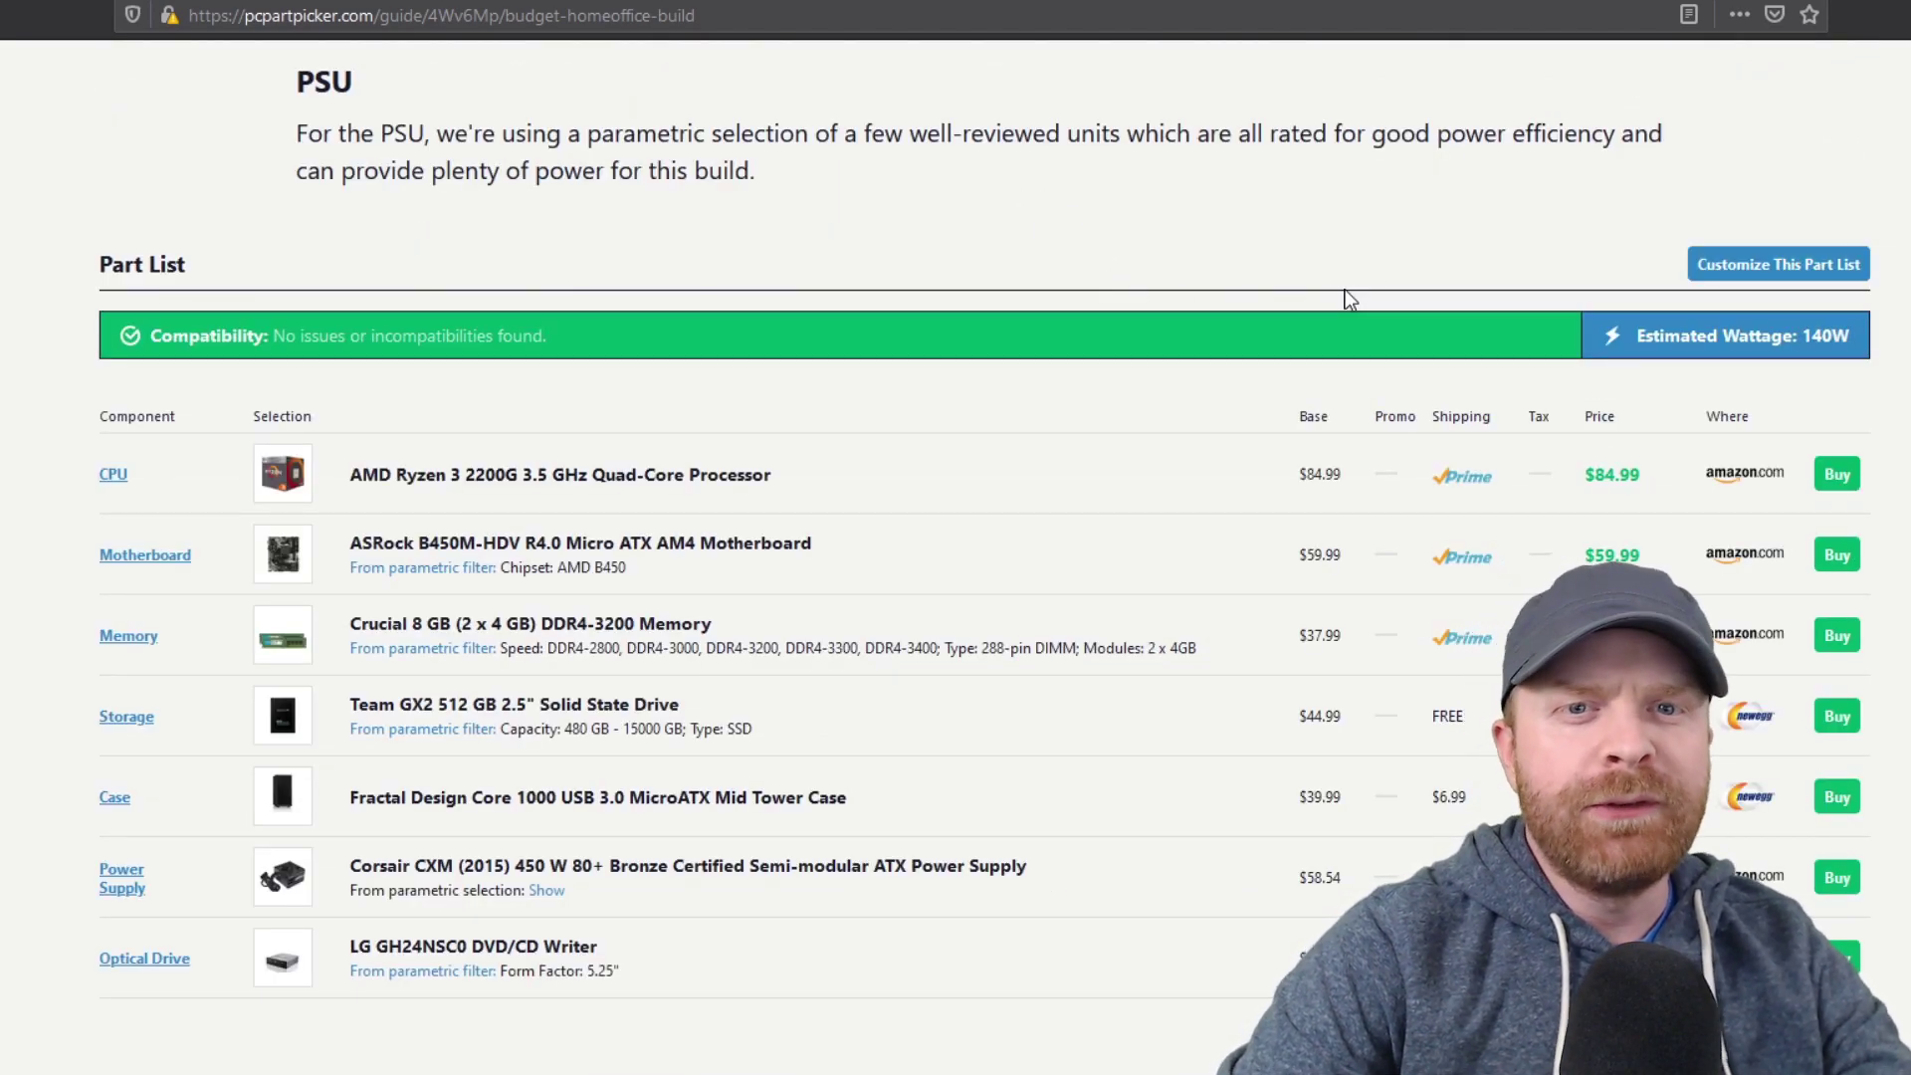
left_click(1814, 272)
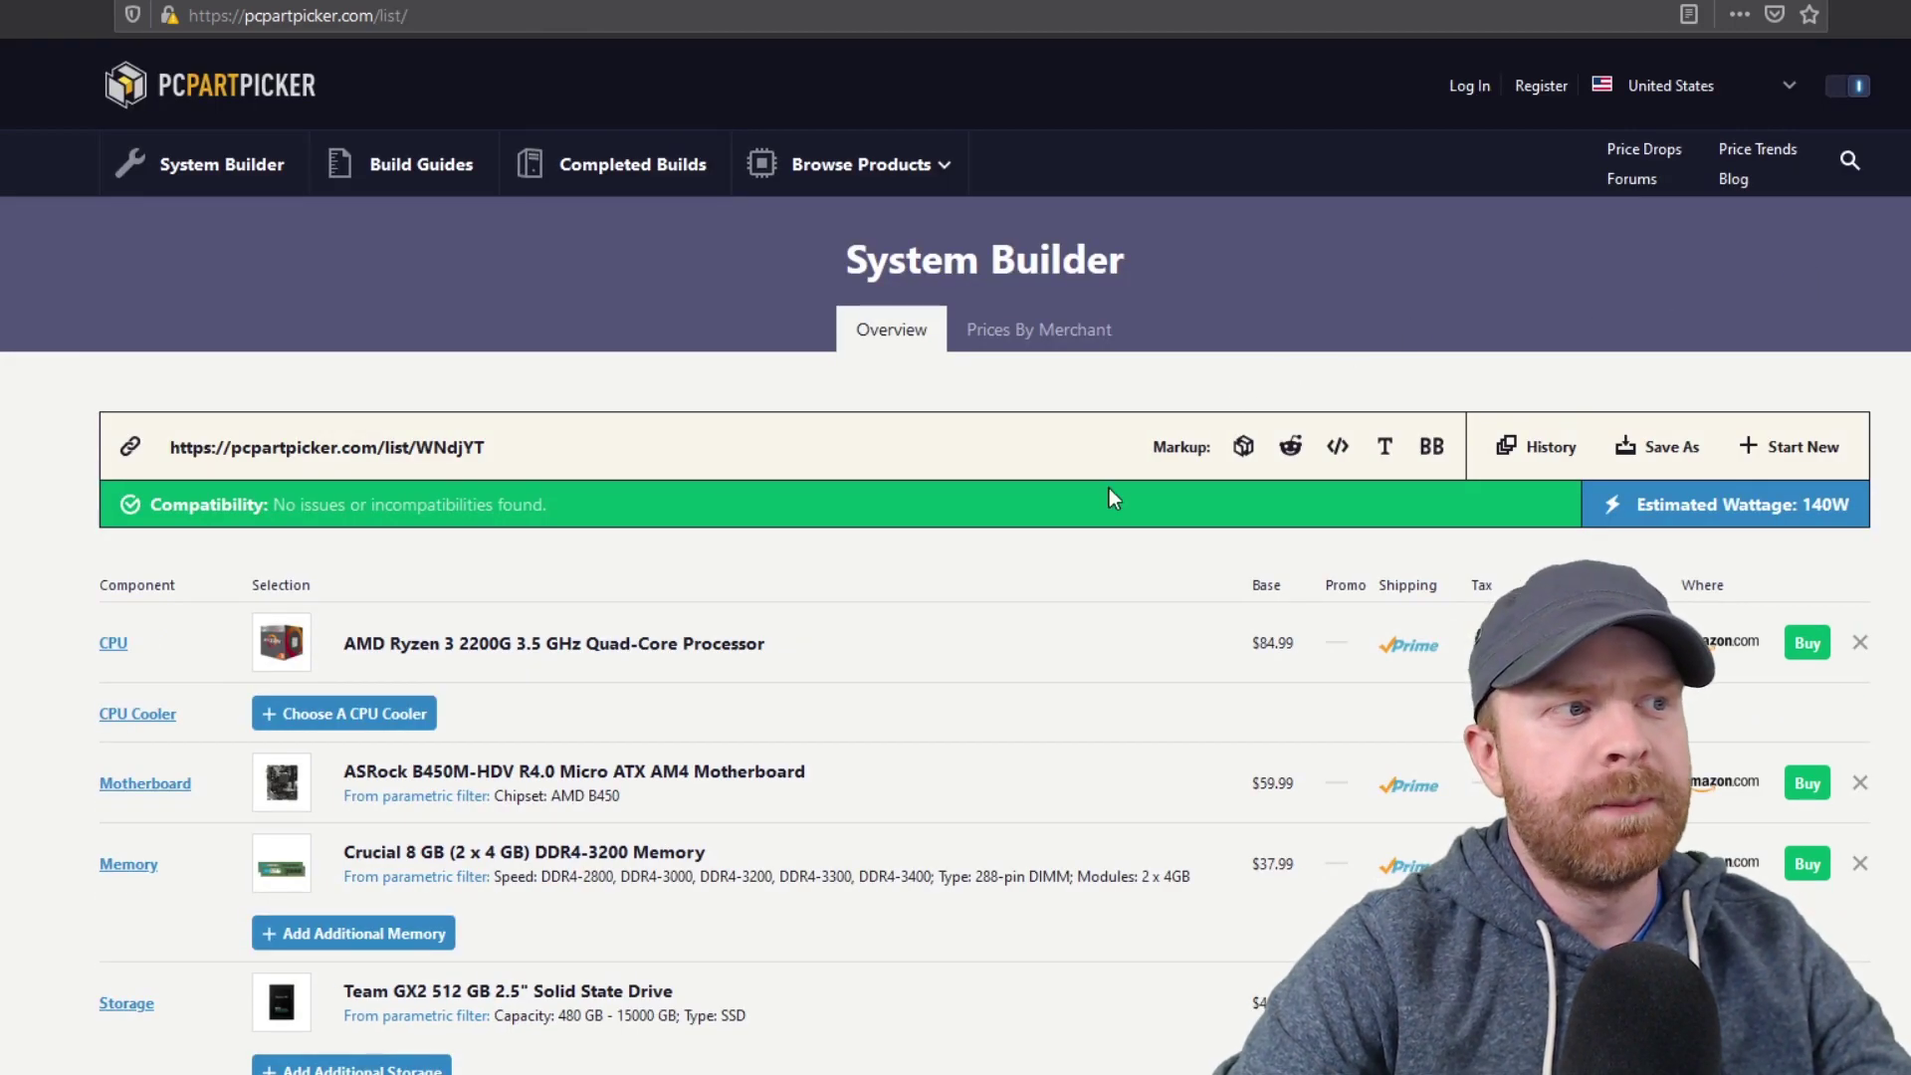
scroll(1096, 510, "down", 5)
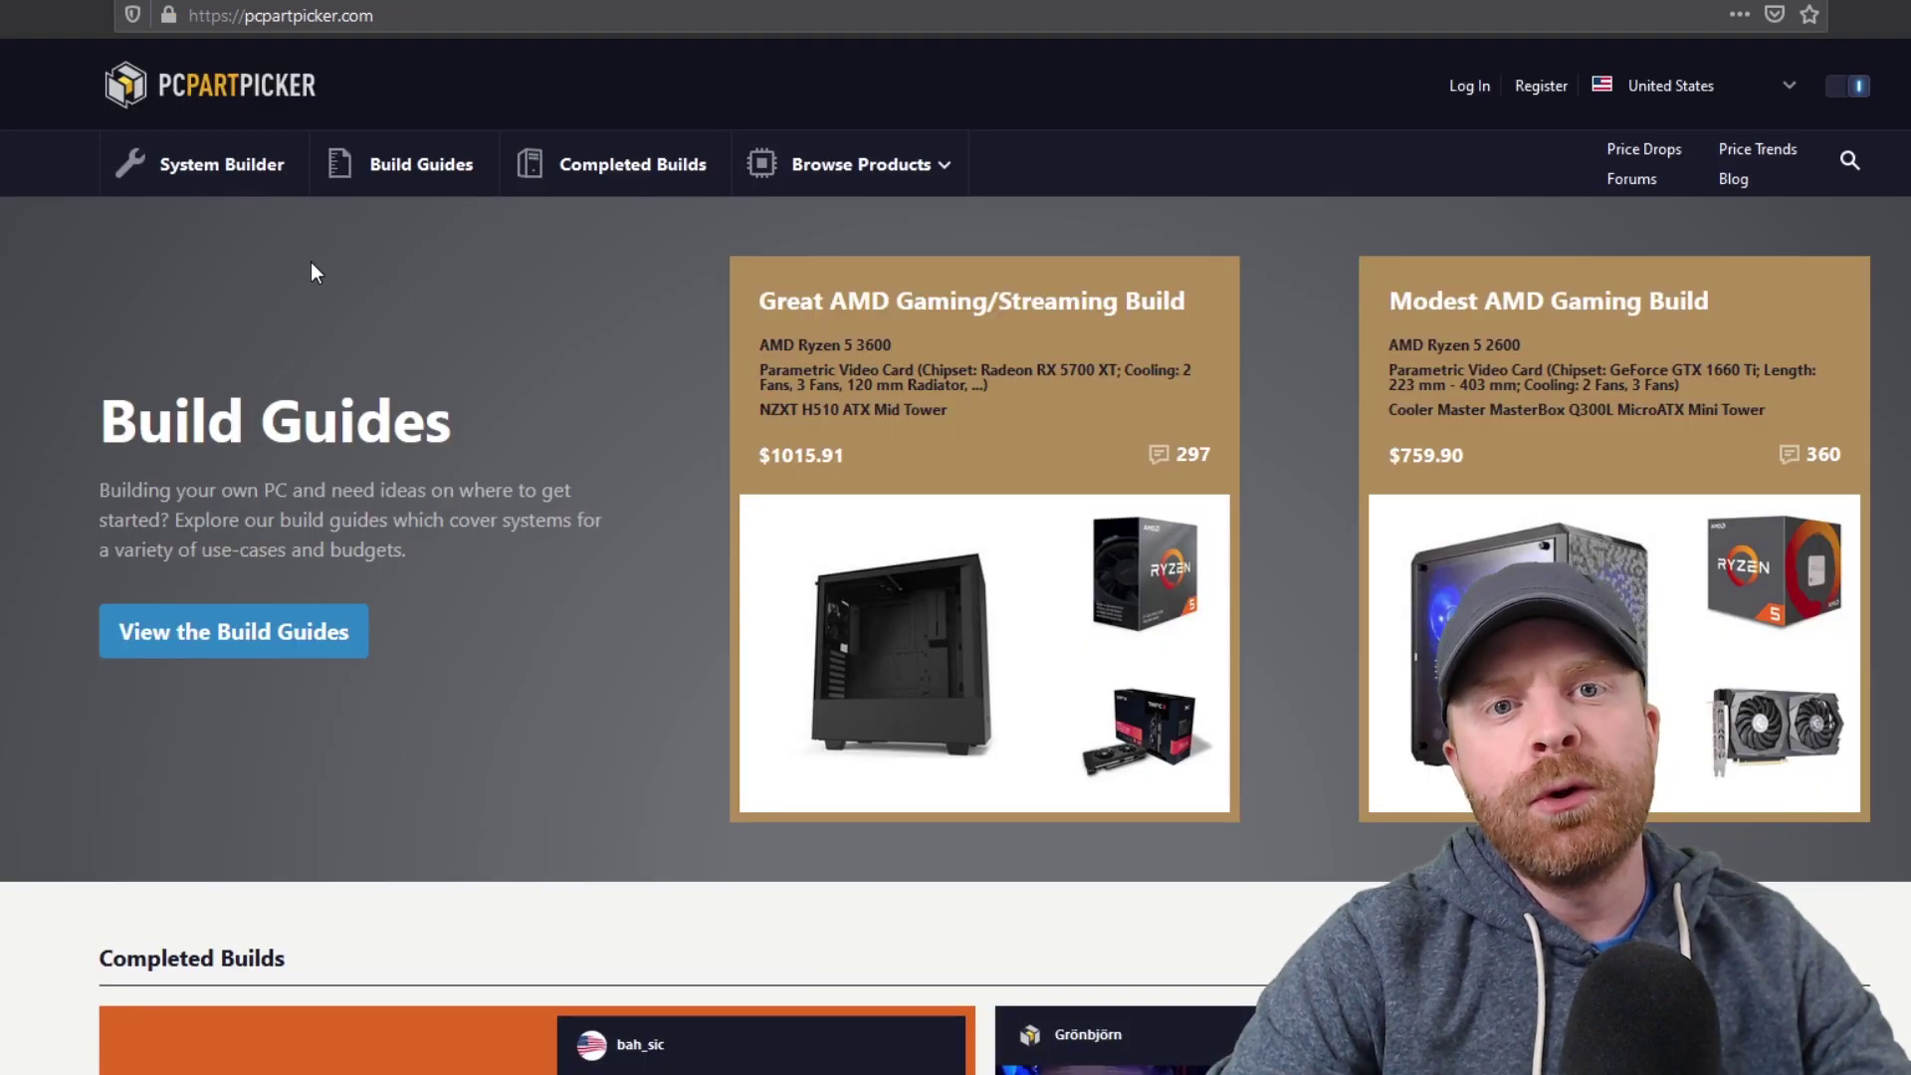
Open an empty part list in the System Builder, review its component categories and browse the compatible CPUs.
left_click(204, 181)
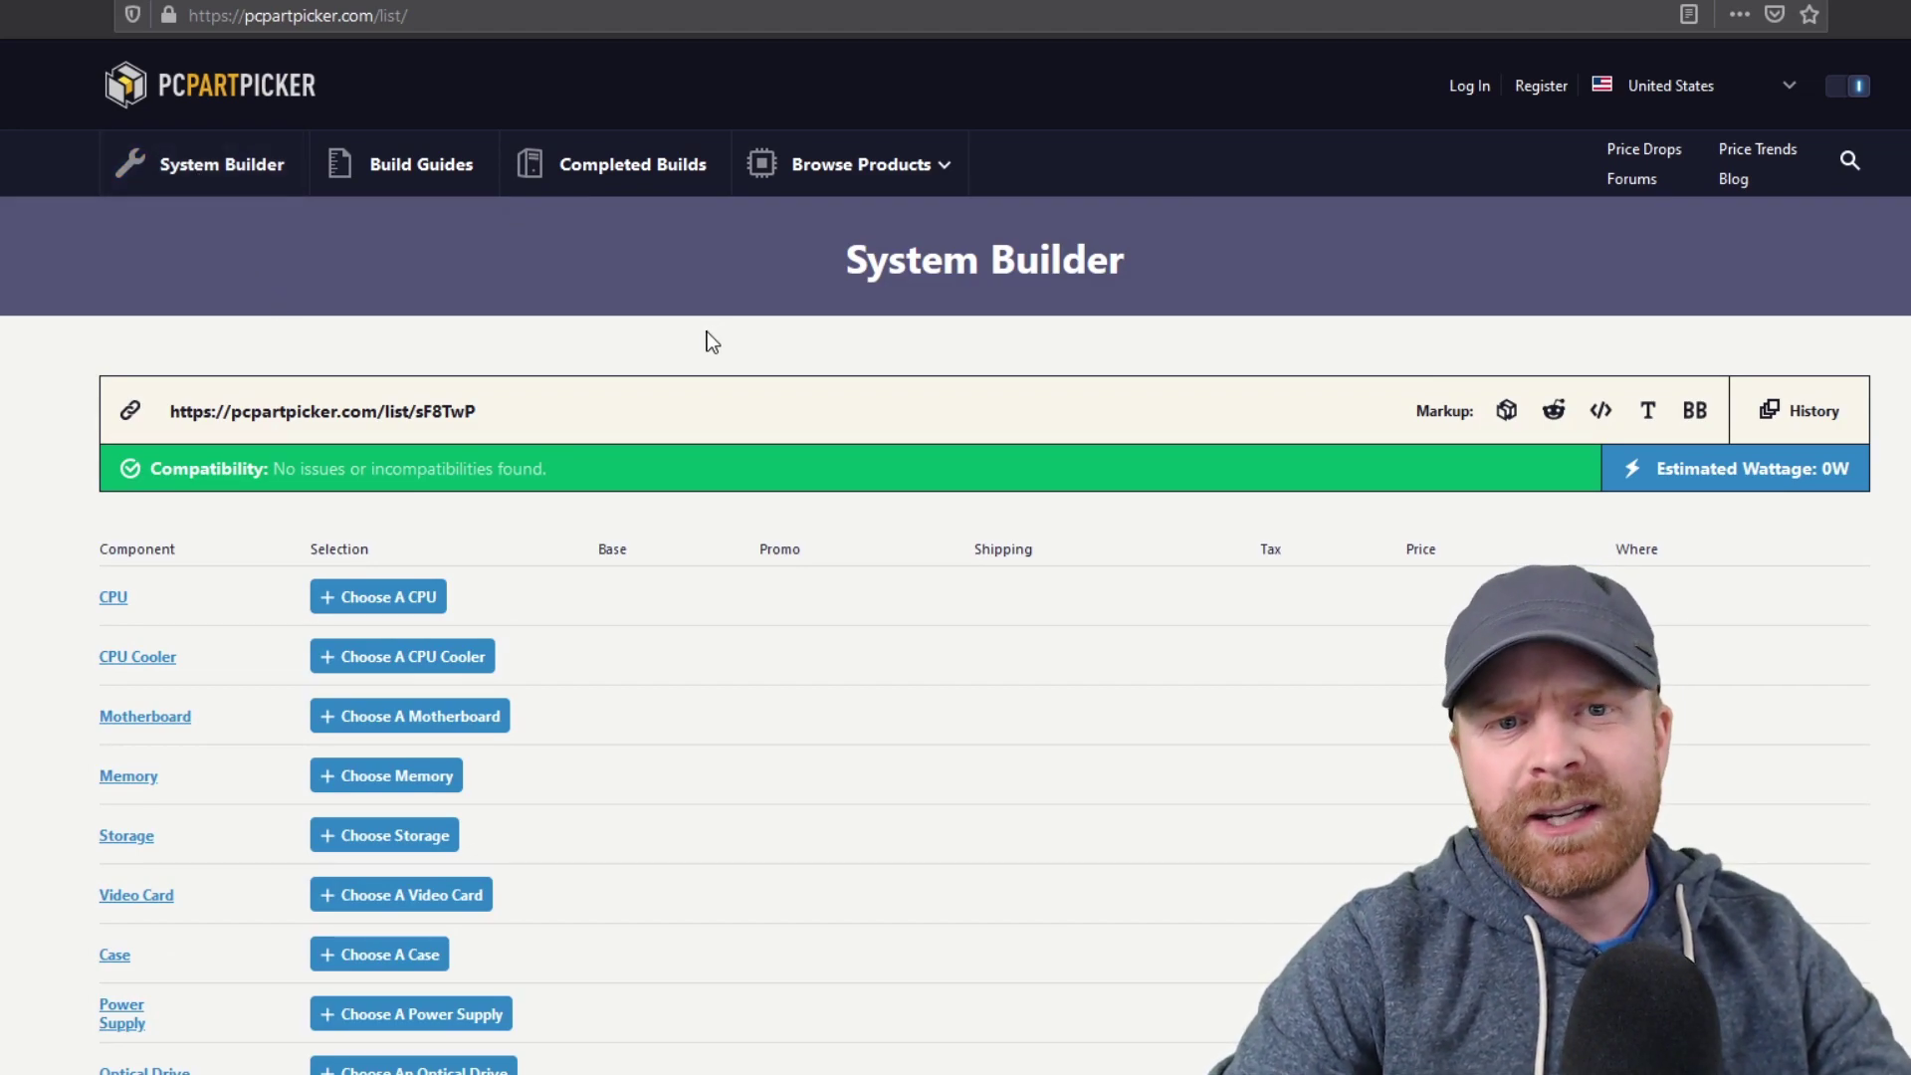
scroll(665, 482, "down", 5)
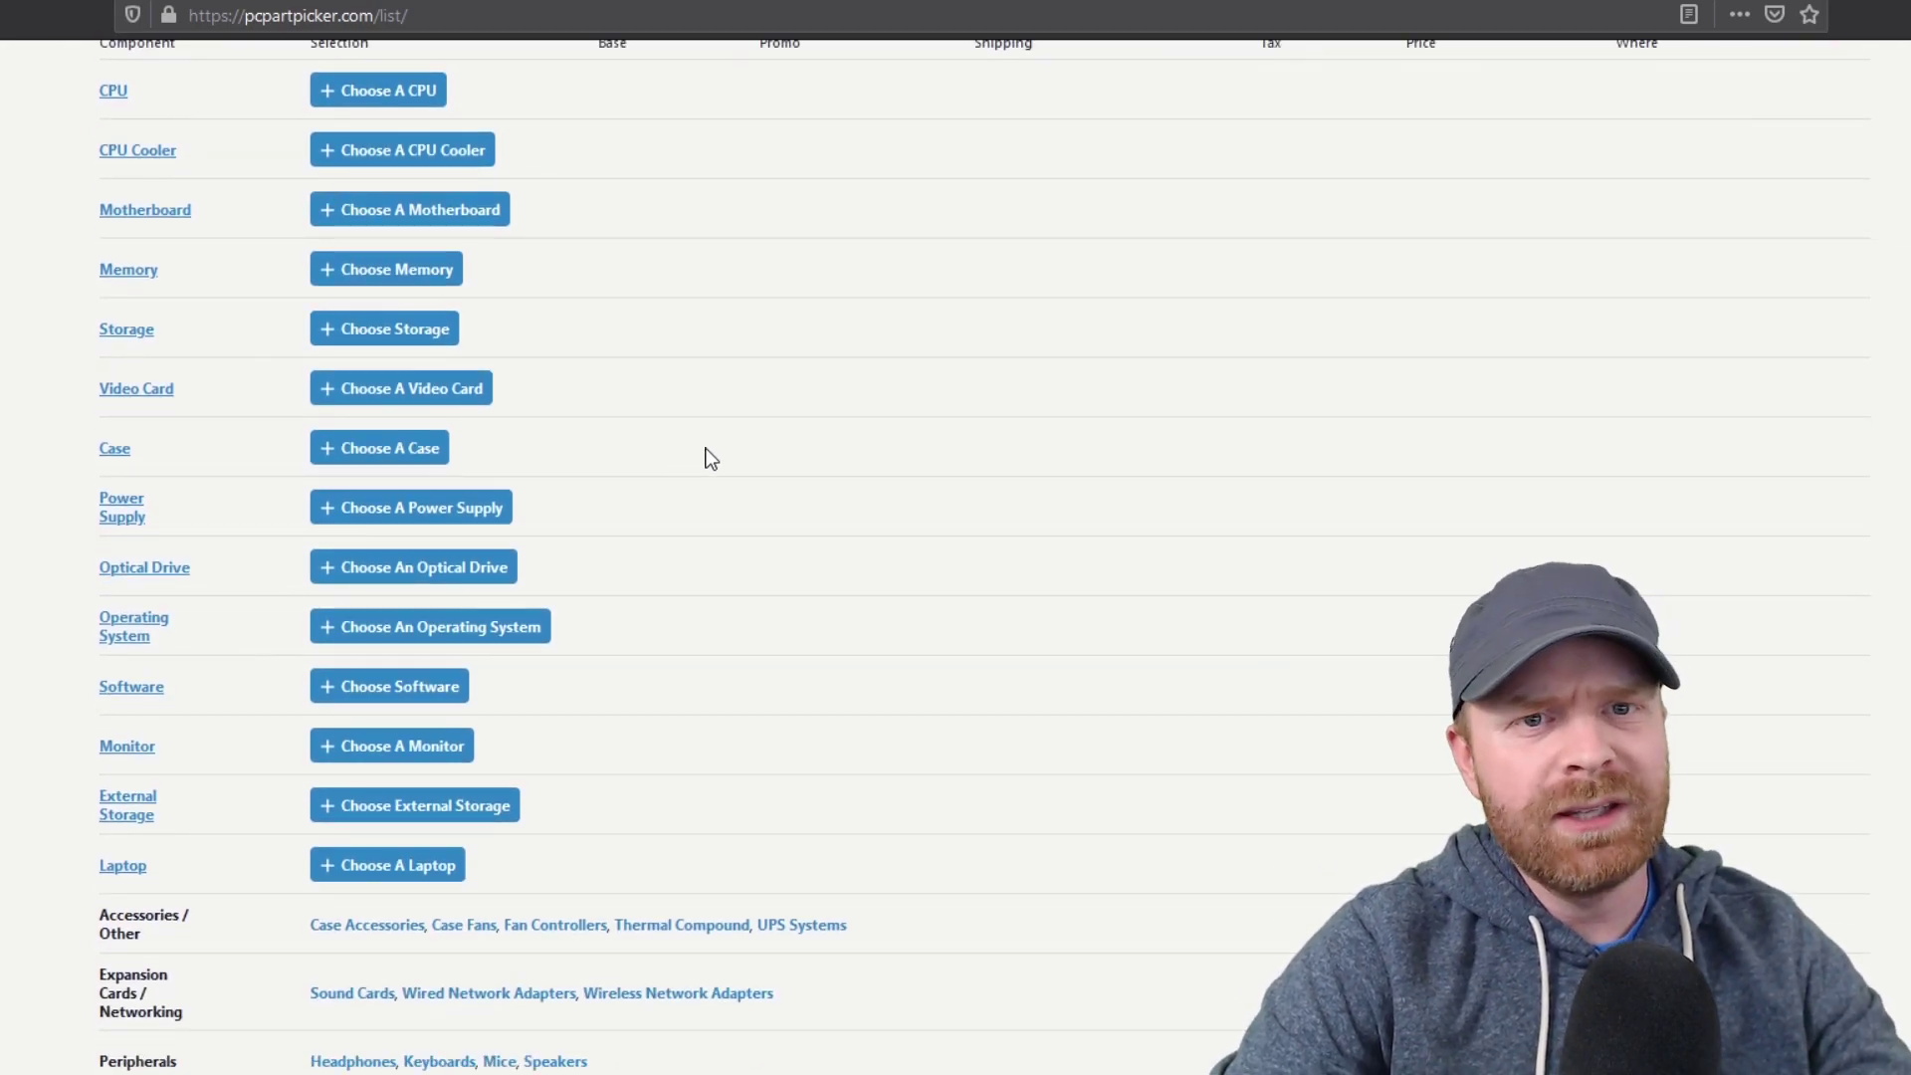
scroll(681, 478, "up", 3)
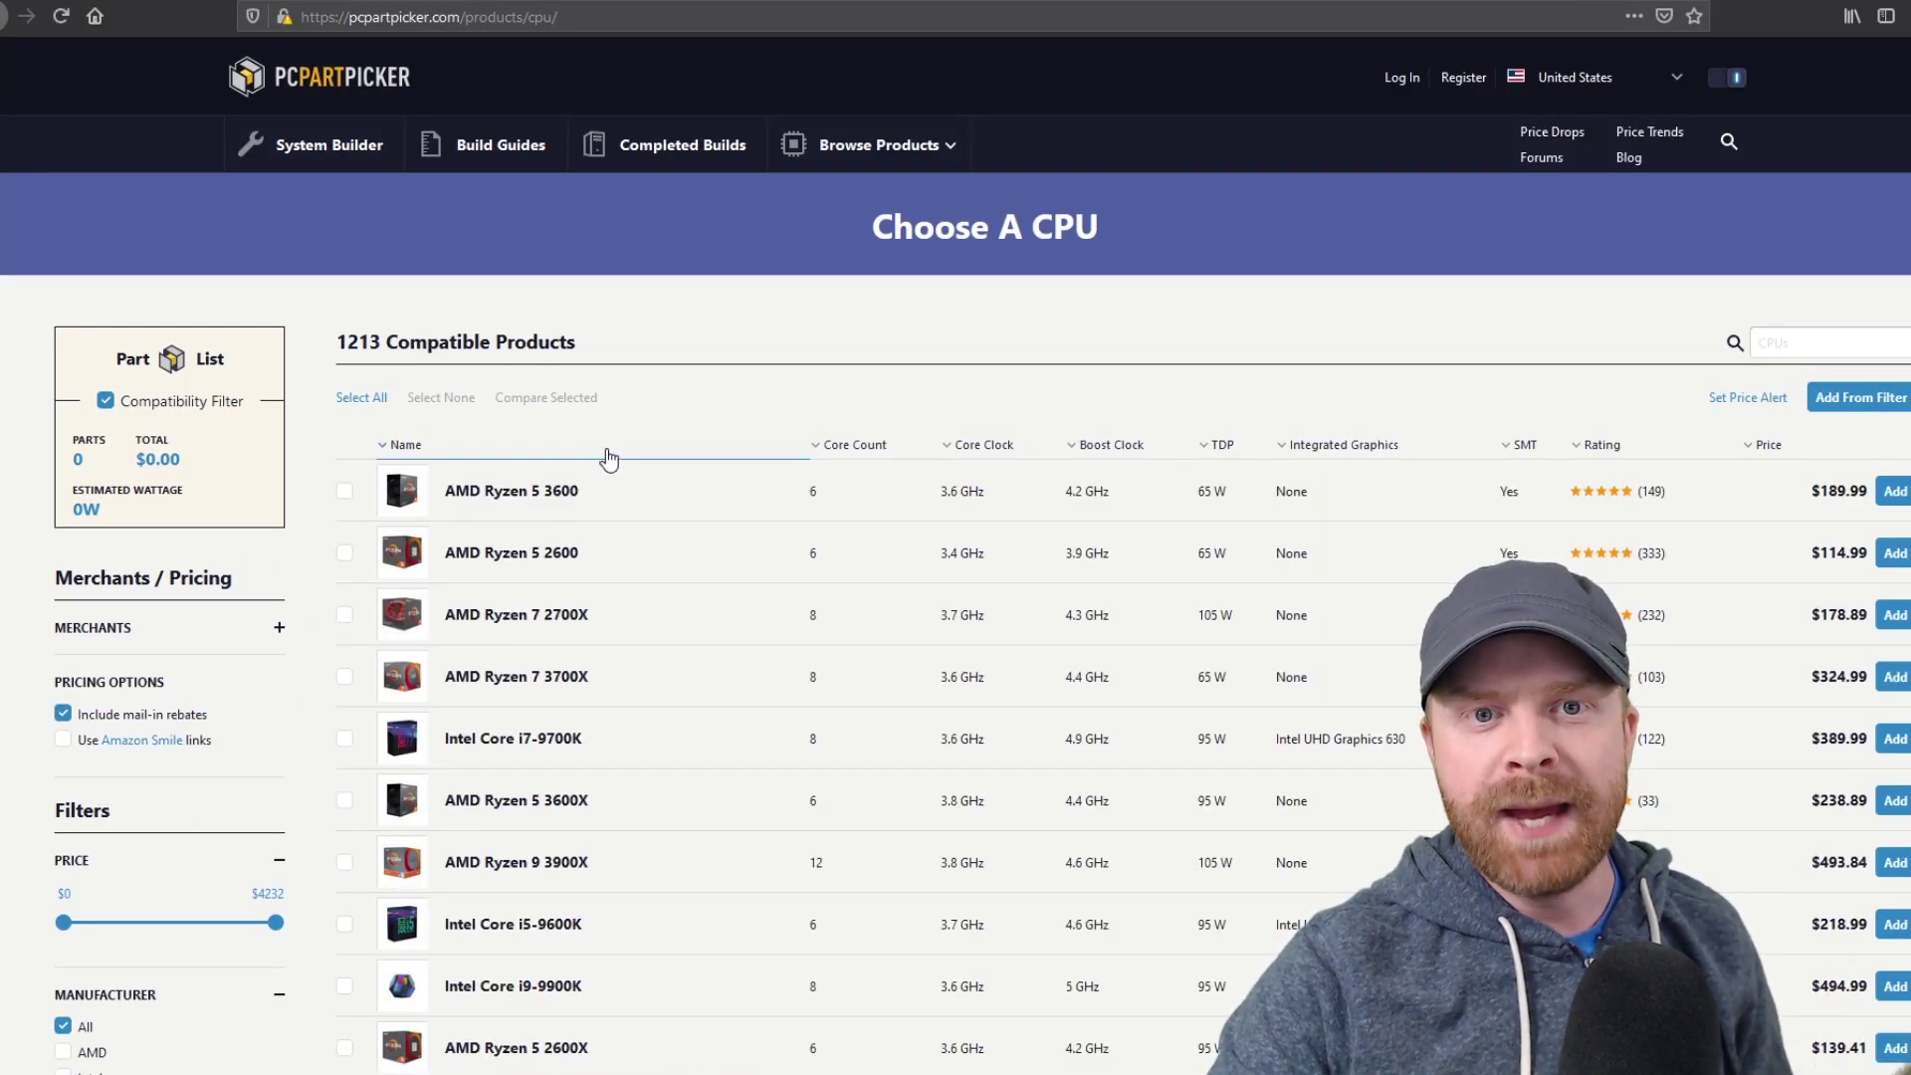
scroll(612, 453, "down", 6)
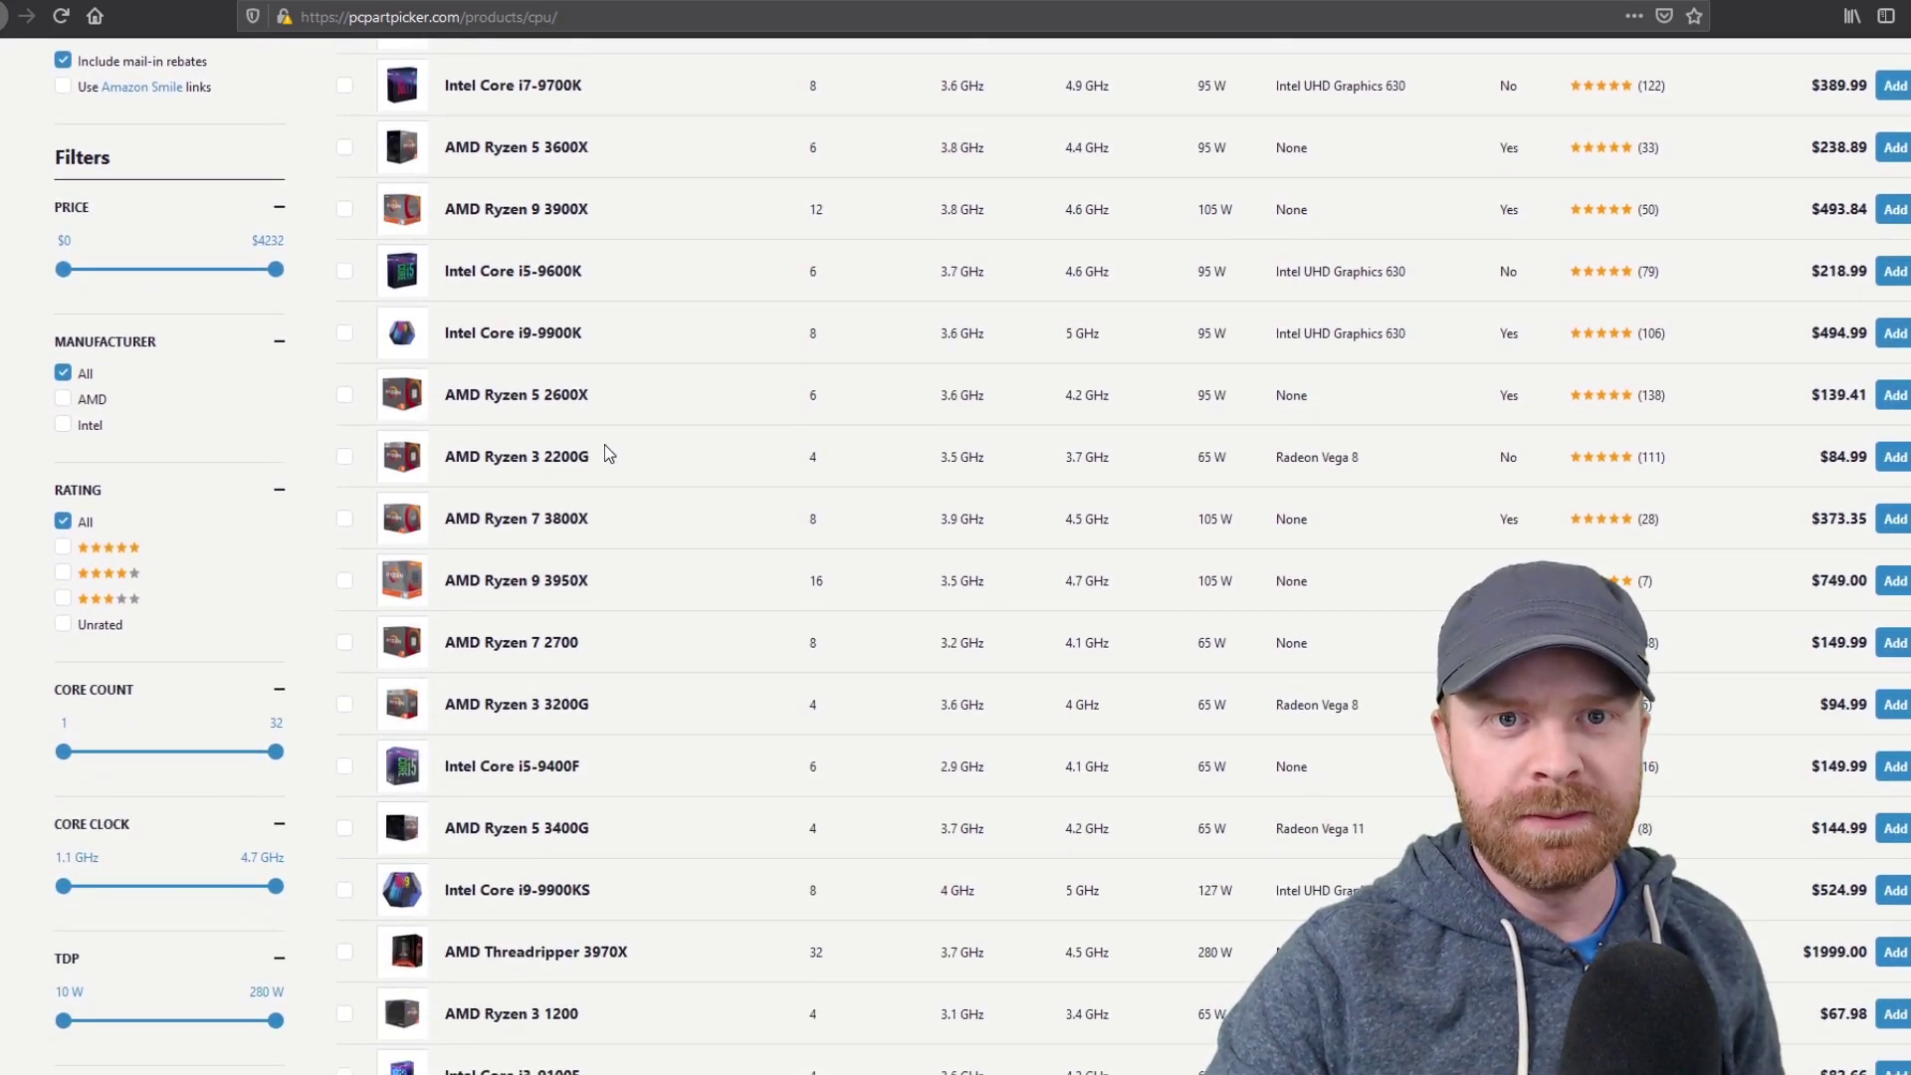
scroll(605, 444, "up", 4)
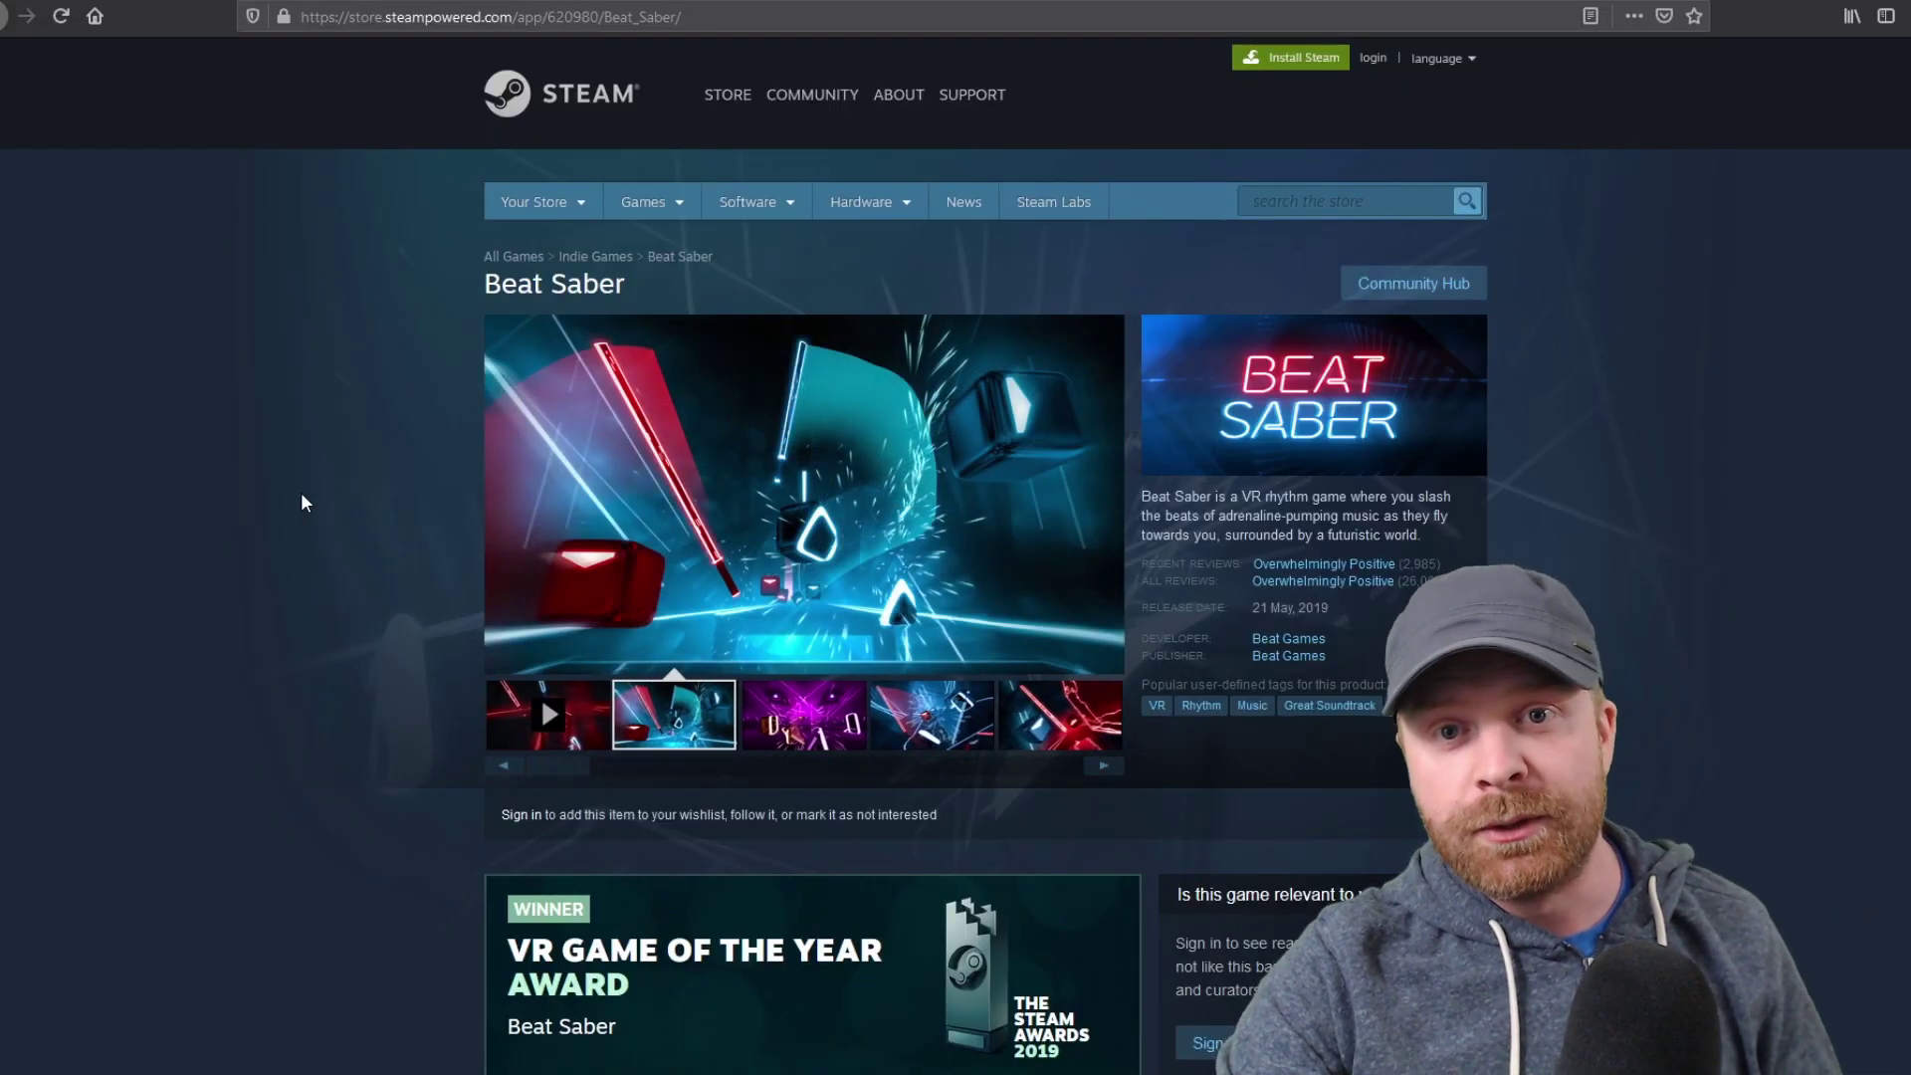
Switch to the Steam store page for Beat Saber and examine its minimum and recommended system requirements.
scroll(296, 470, "down", 15)
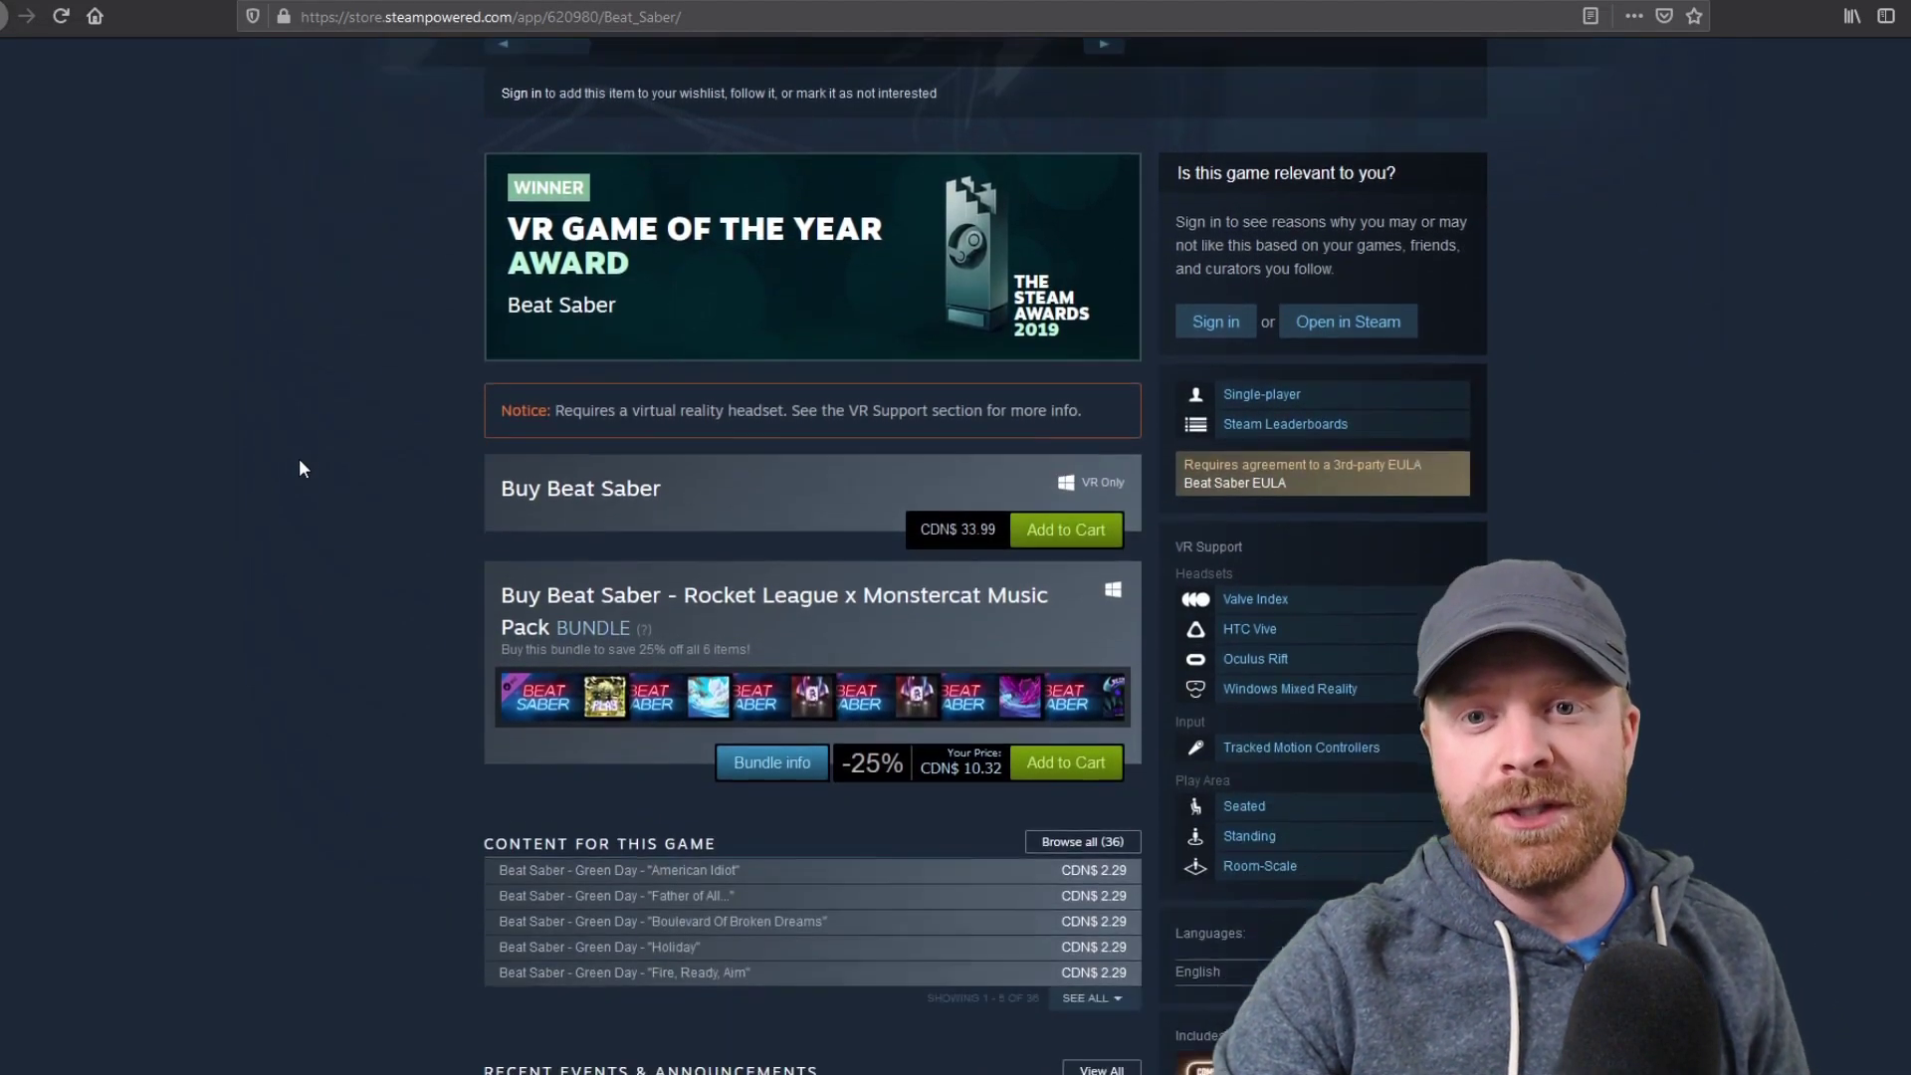
scroll(299, 466, "down", 6)
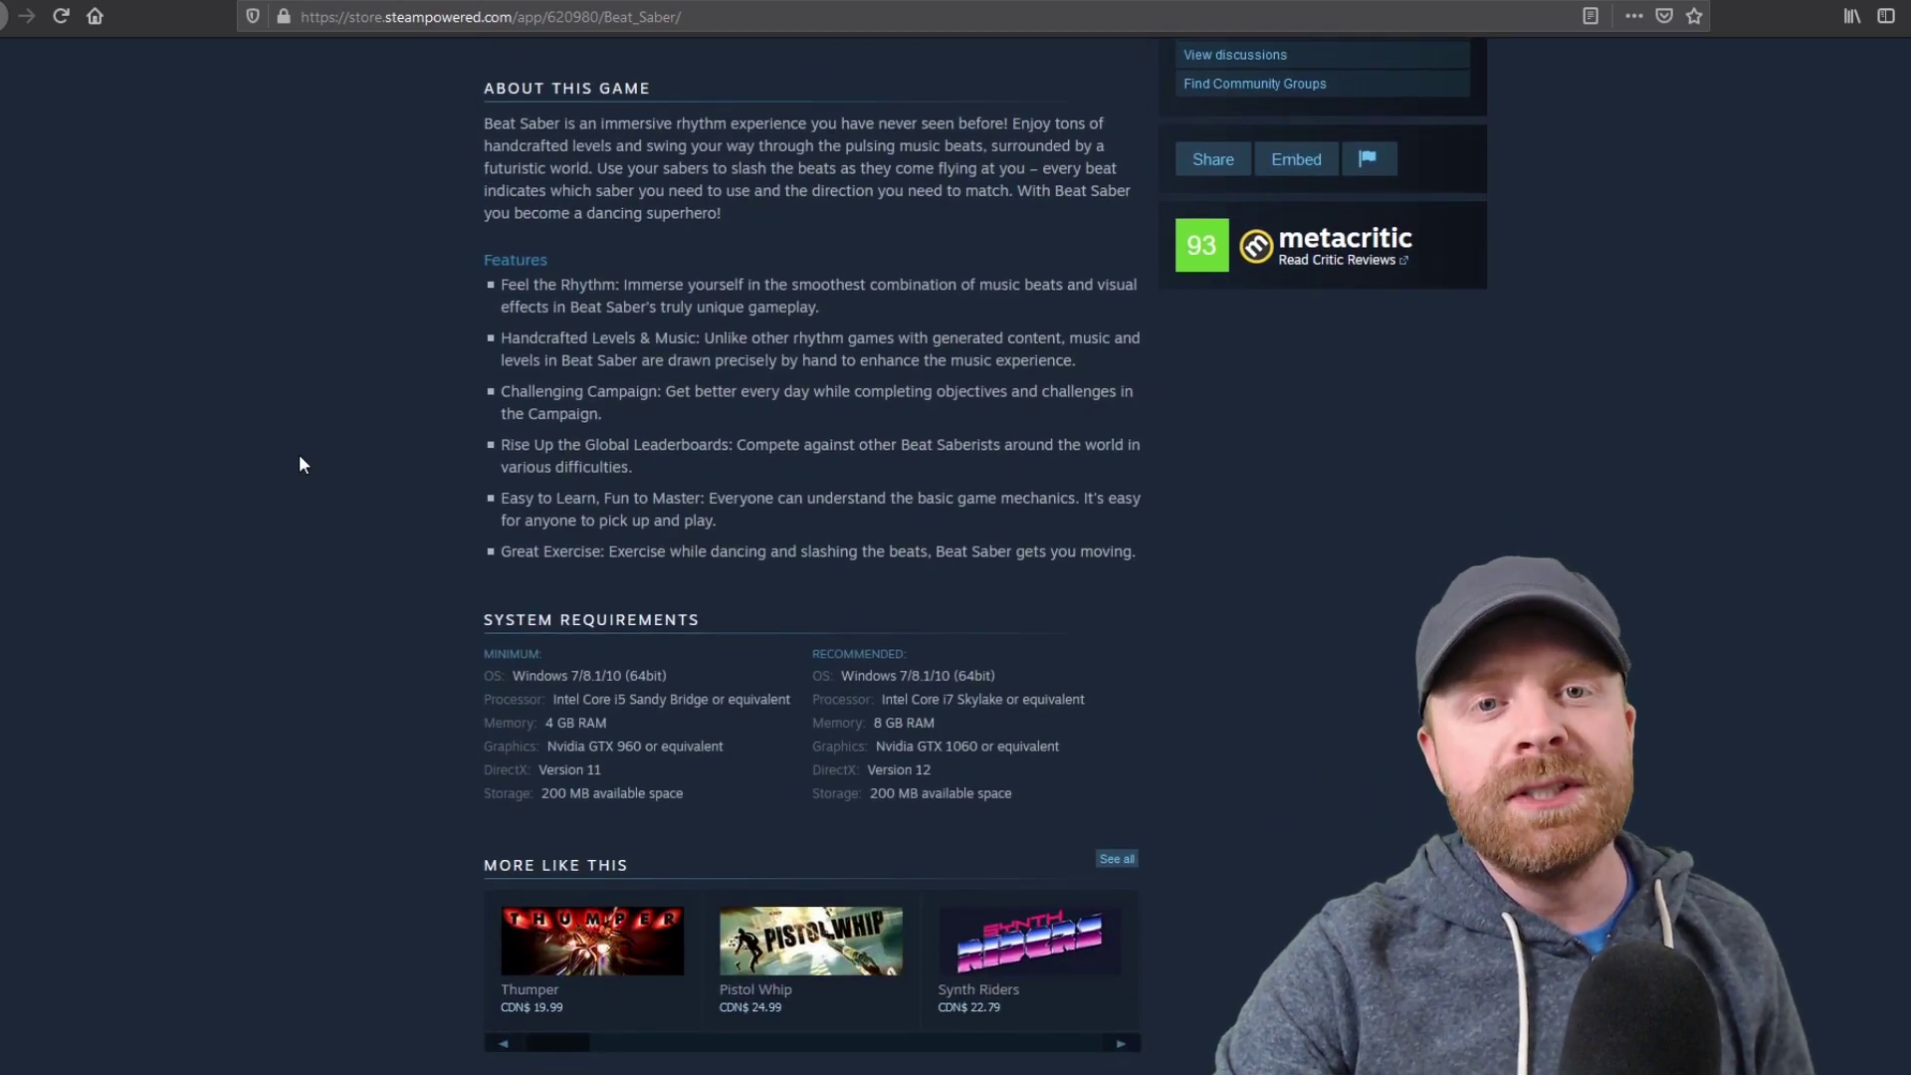
scroll(299, 463, "down", 2)
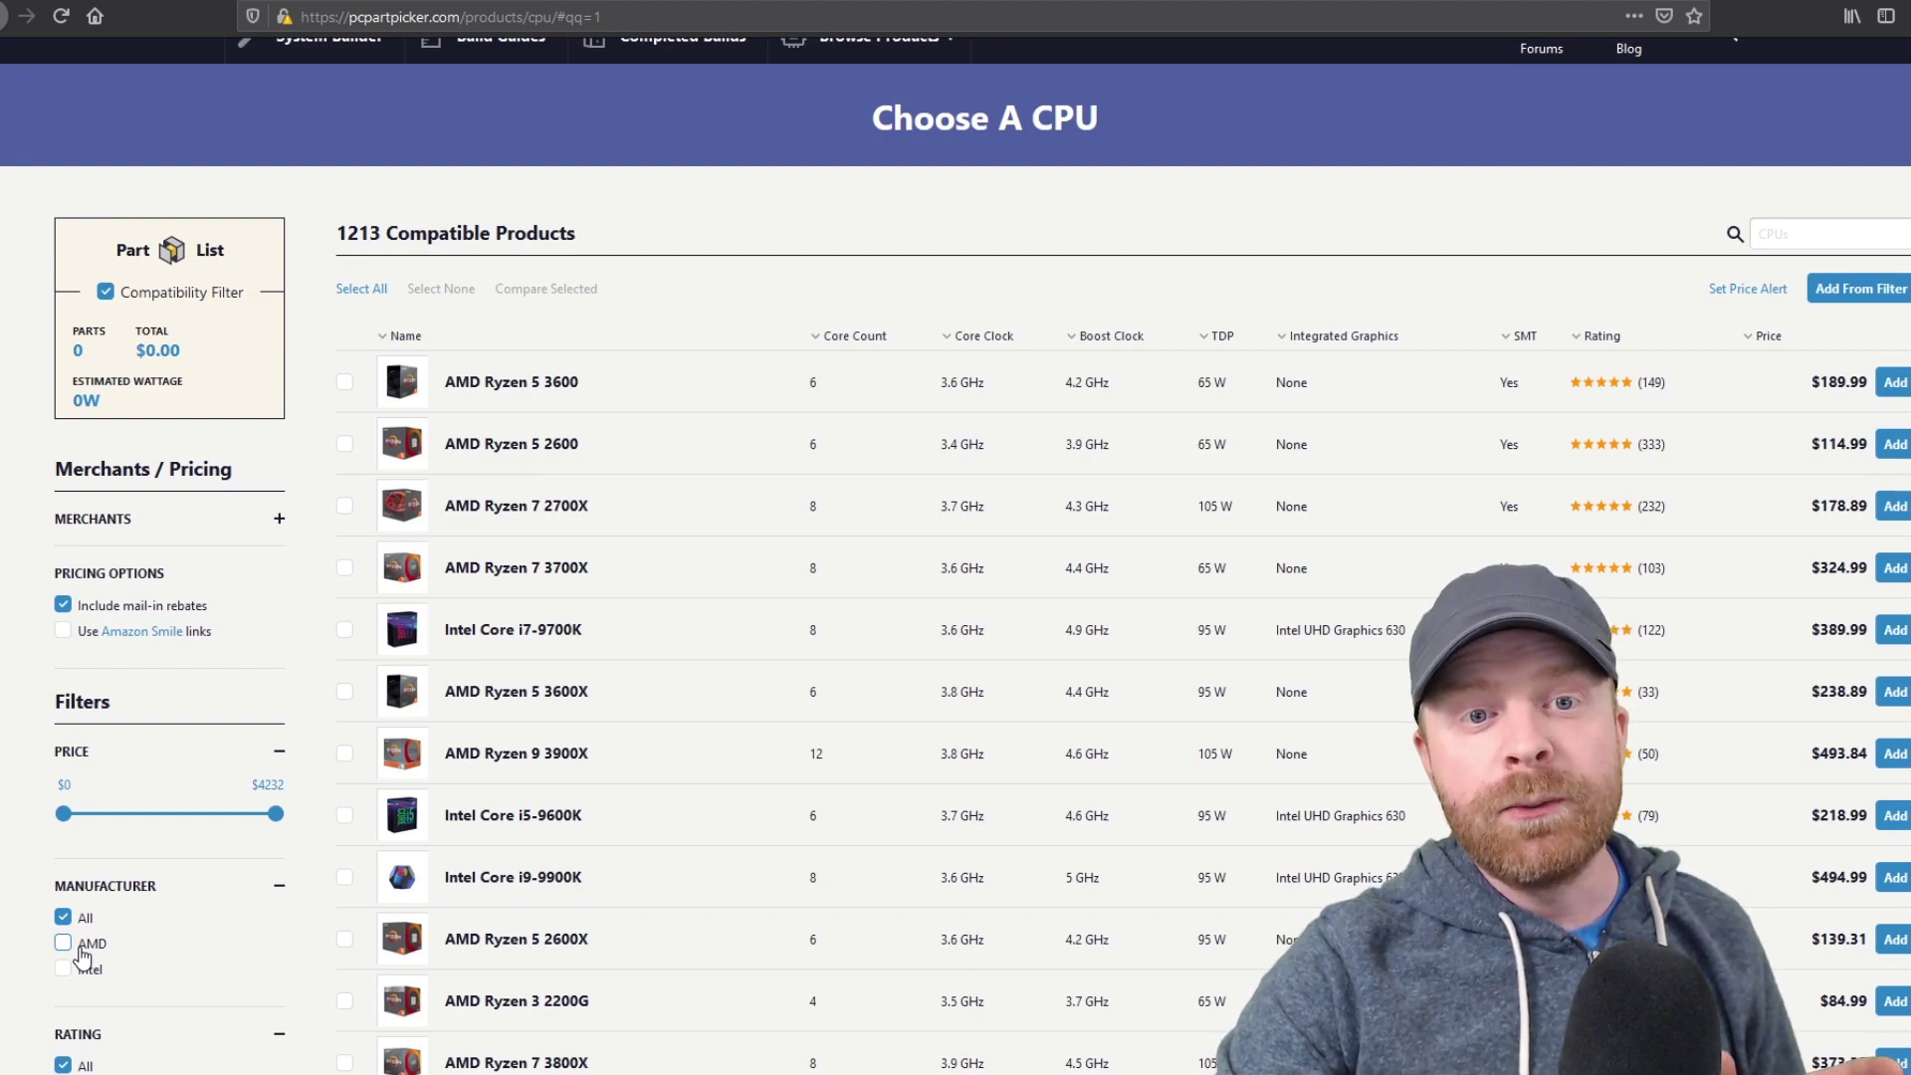
Filter the CPUs by manufacturer AMD and add the AMD Ryzen 7 3700X to the part list.
left_click(82, 952)
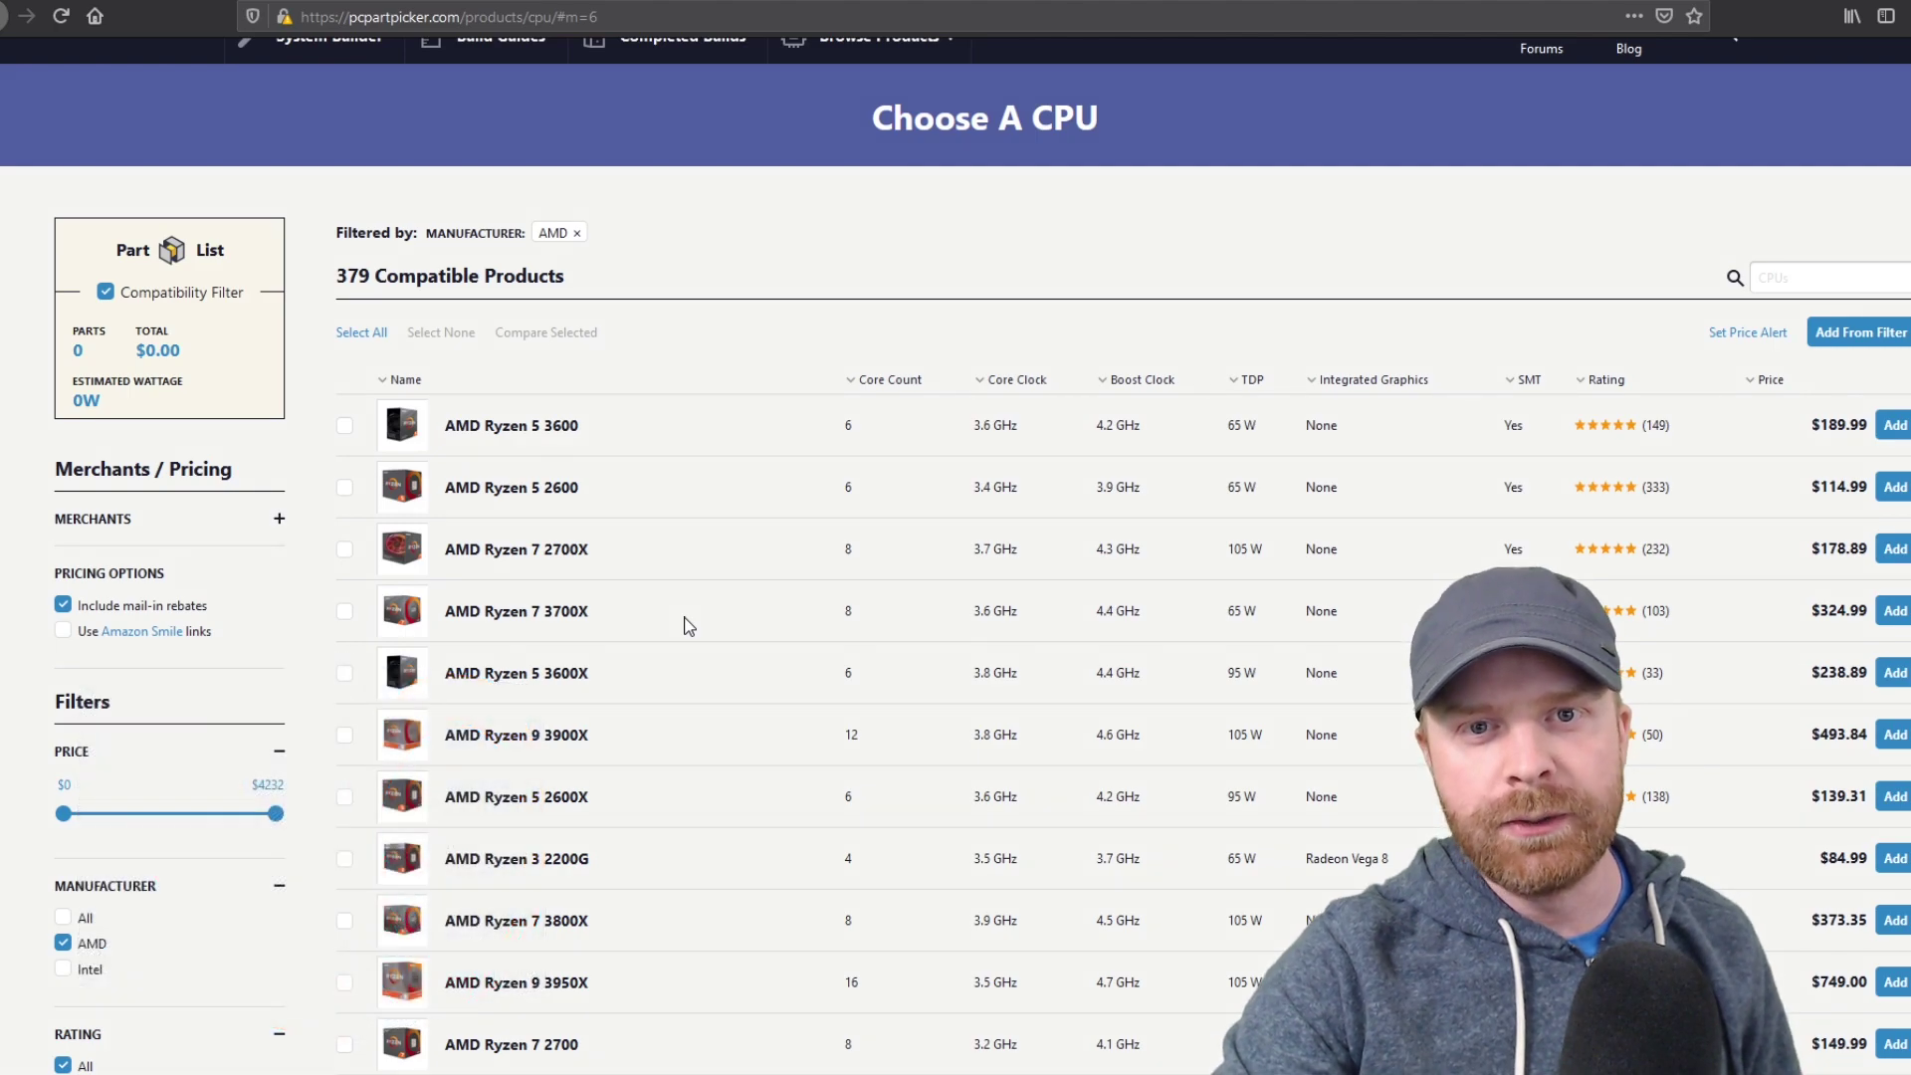
left_click(1894, 610)
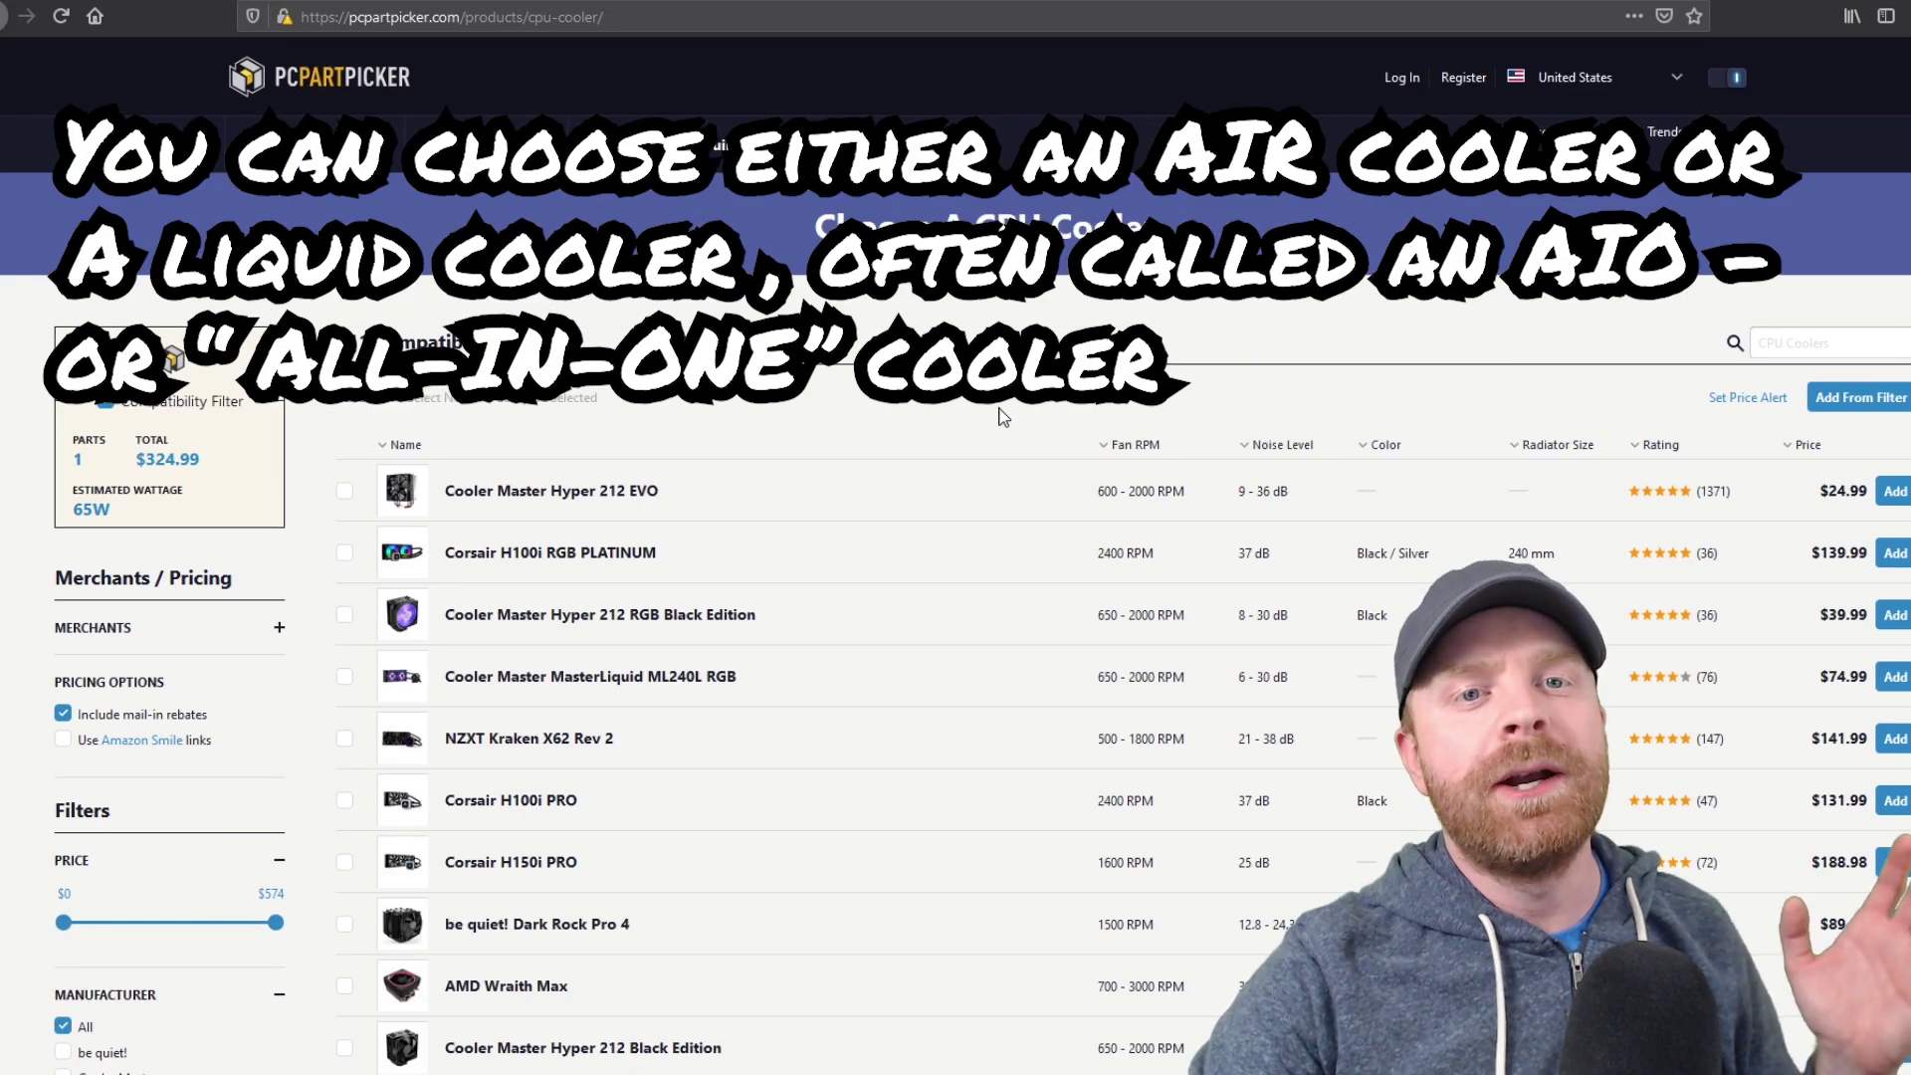
Browse the compatible CPU coolers and add the be quiet! Dark Rock Pro 4 to the part list.
scroll(1001, 469, "down", 3)
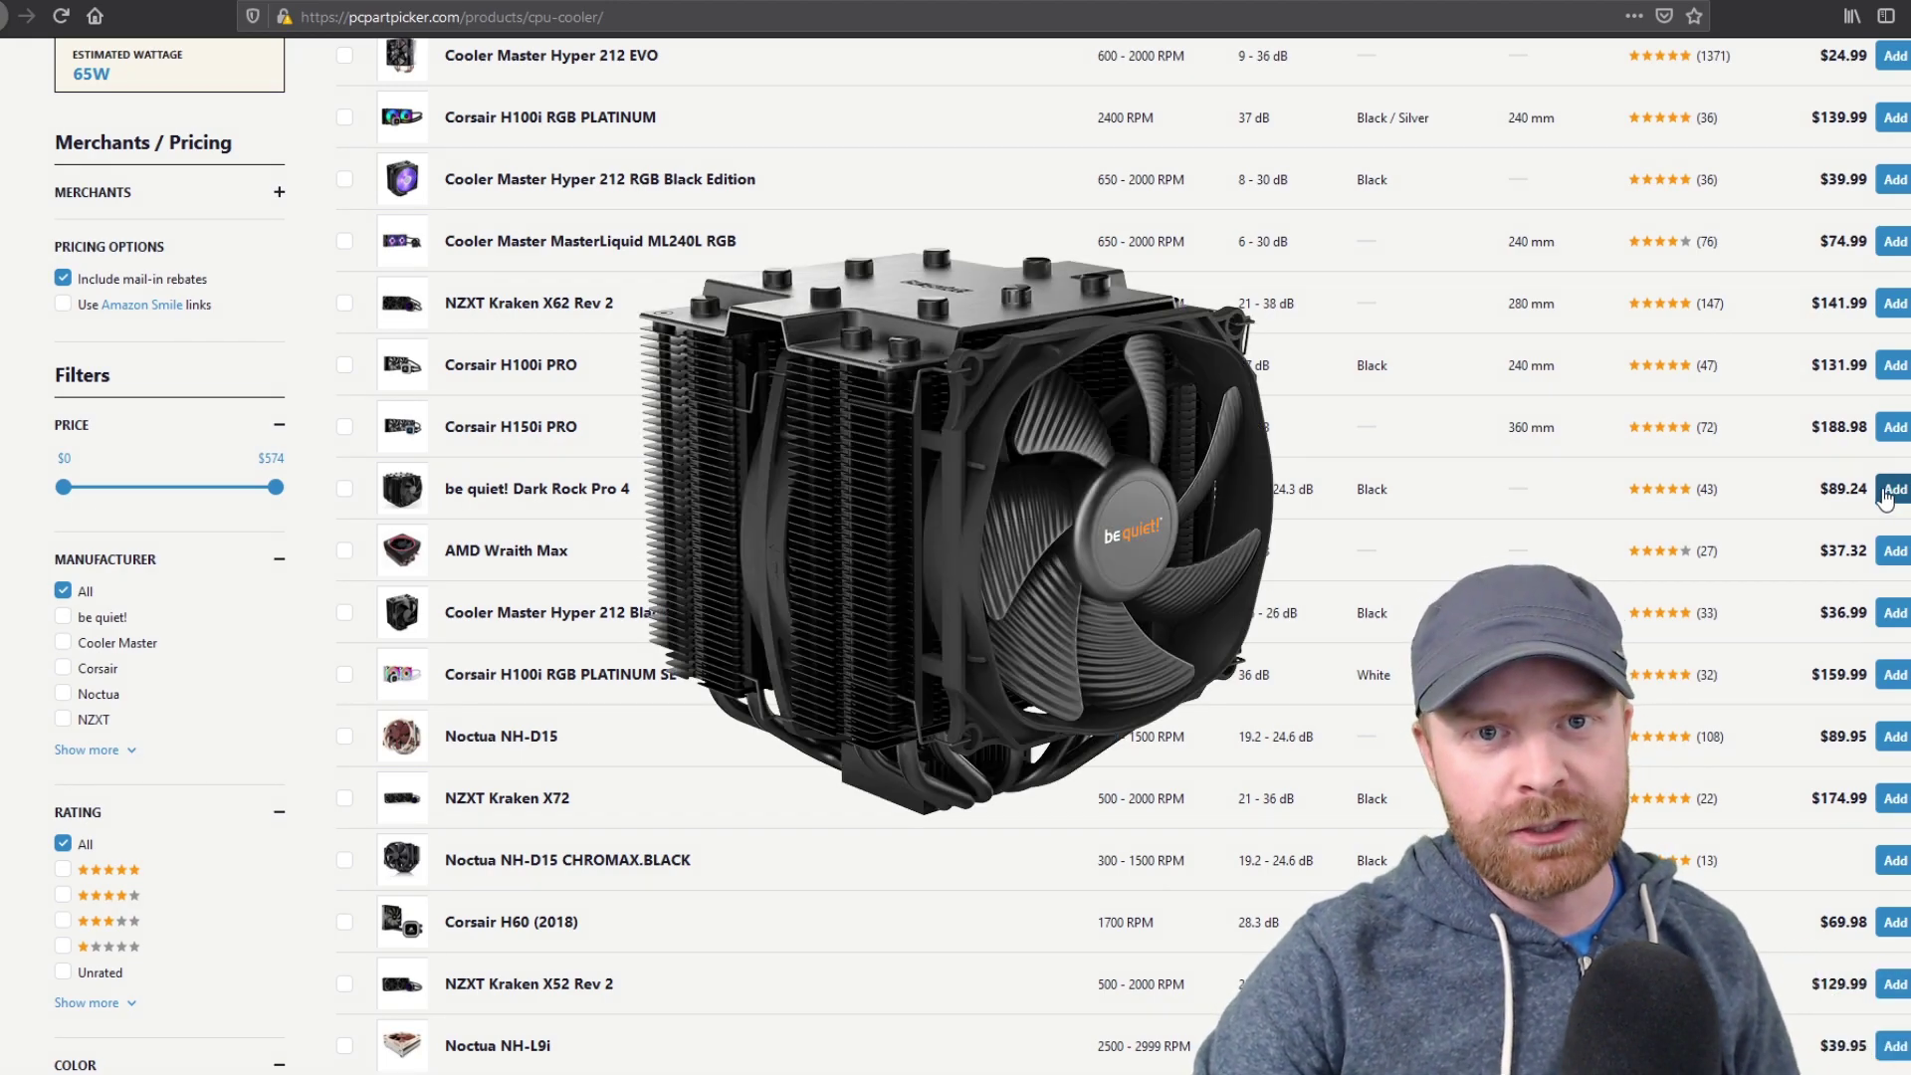
scroll(1409, 603, "up", 1)
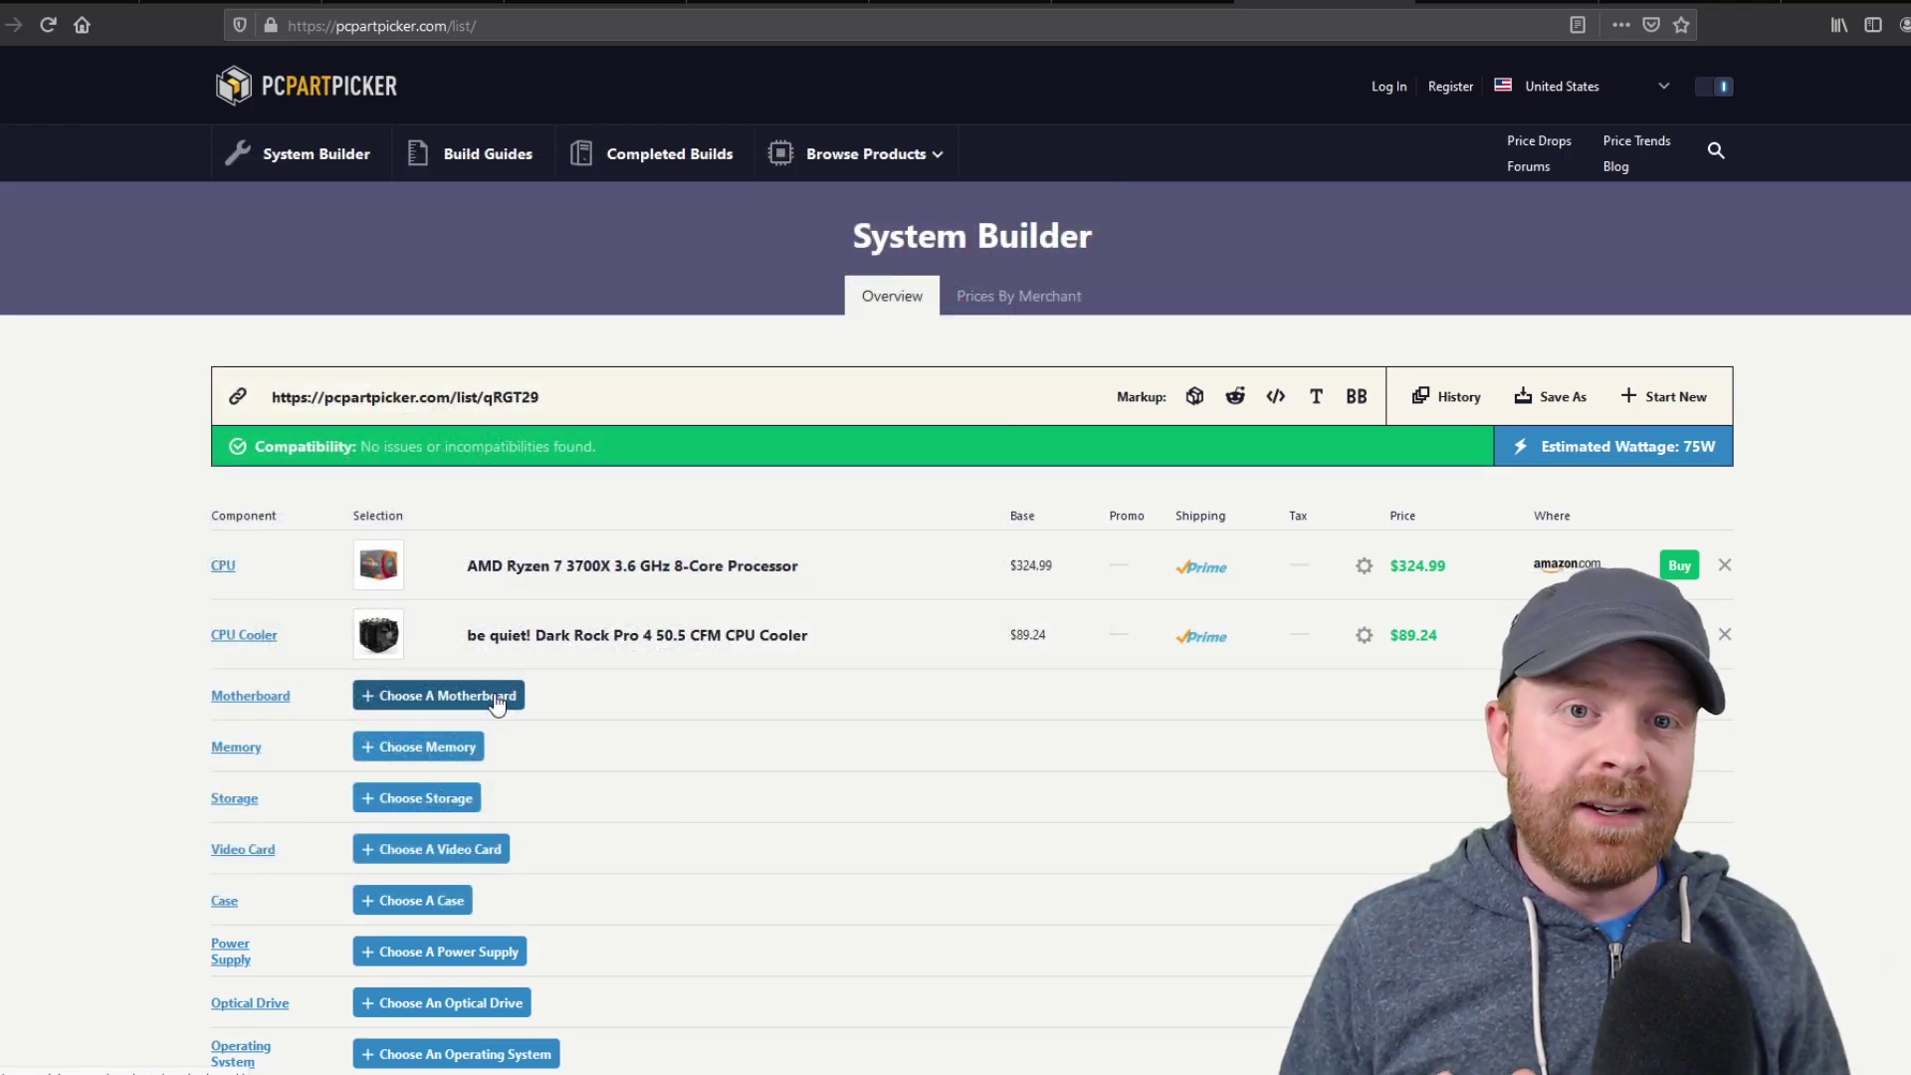
Filter the compatible motherboards by manufacturer Asus and add the Asus ROG Crosshair VIII Hero (WI-FI) to the build.
left_click(496, 703)
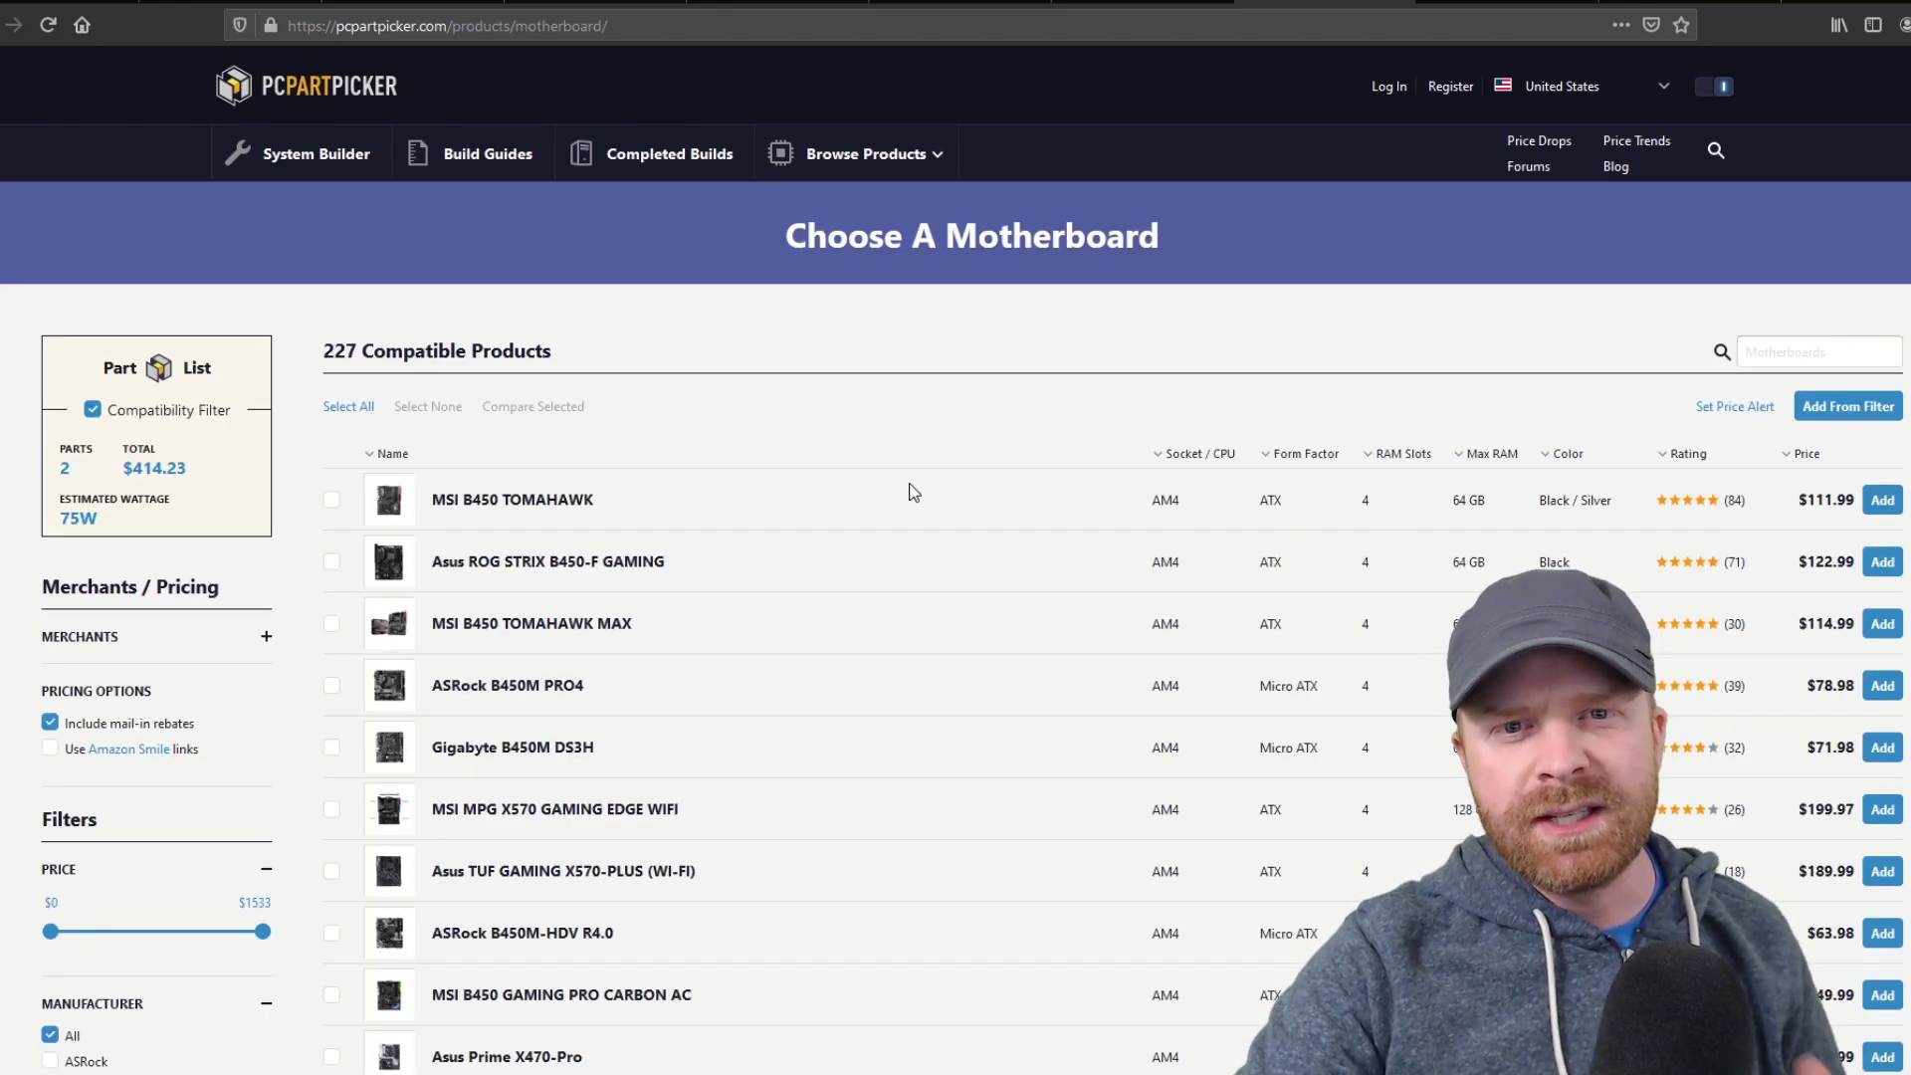
scroll(913, 491, "down", 1)
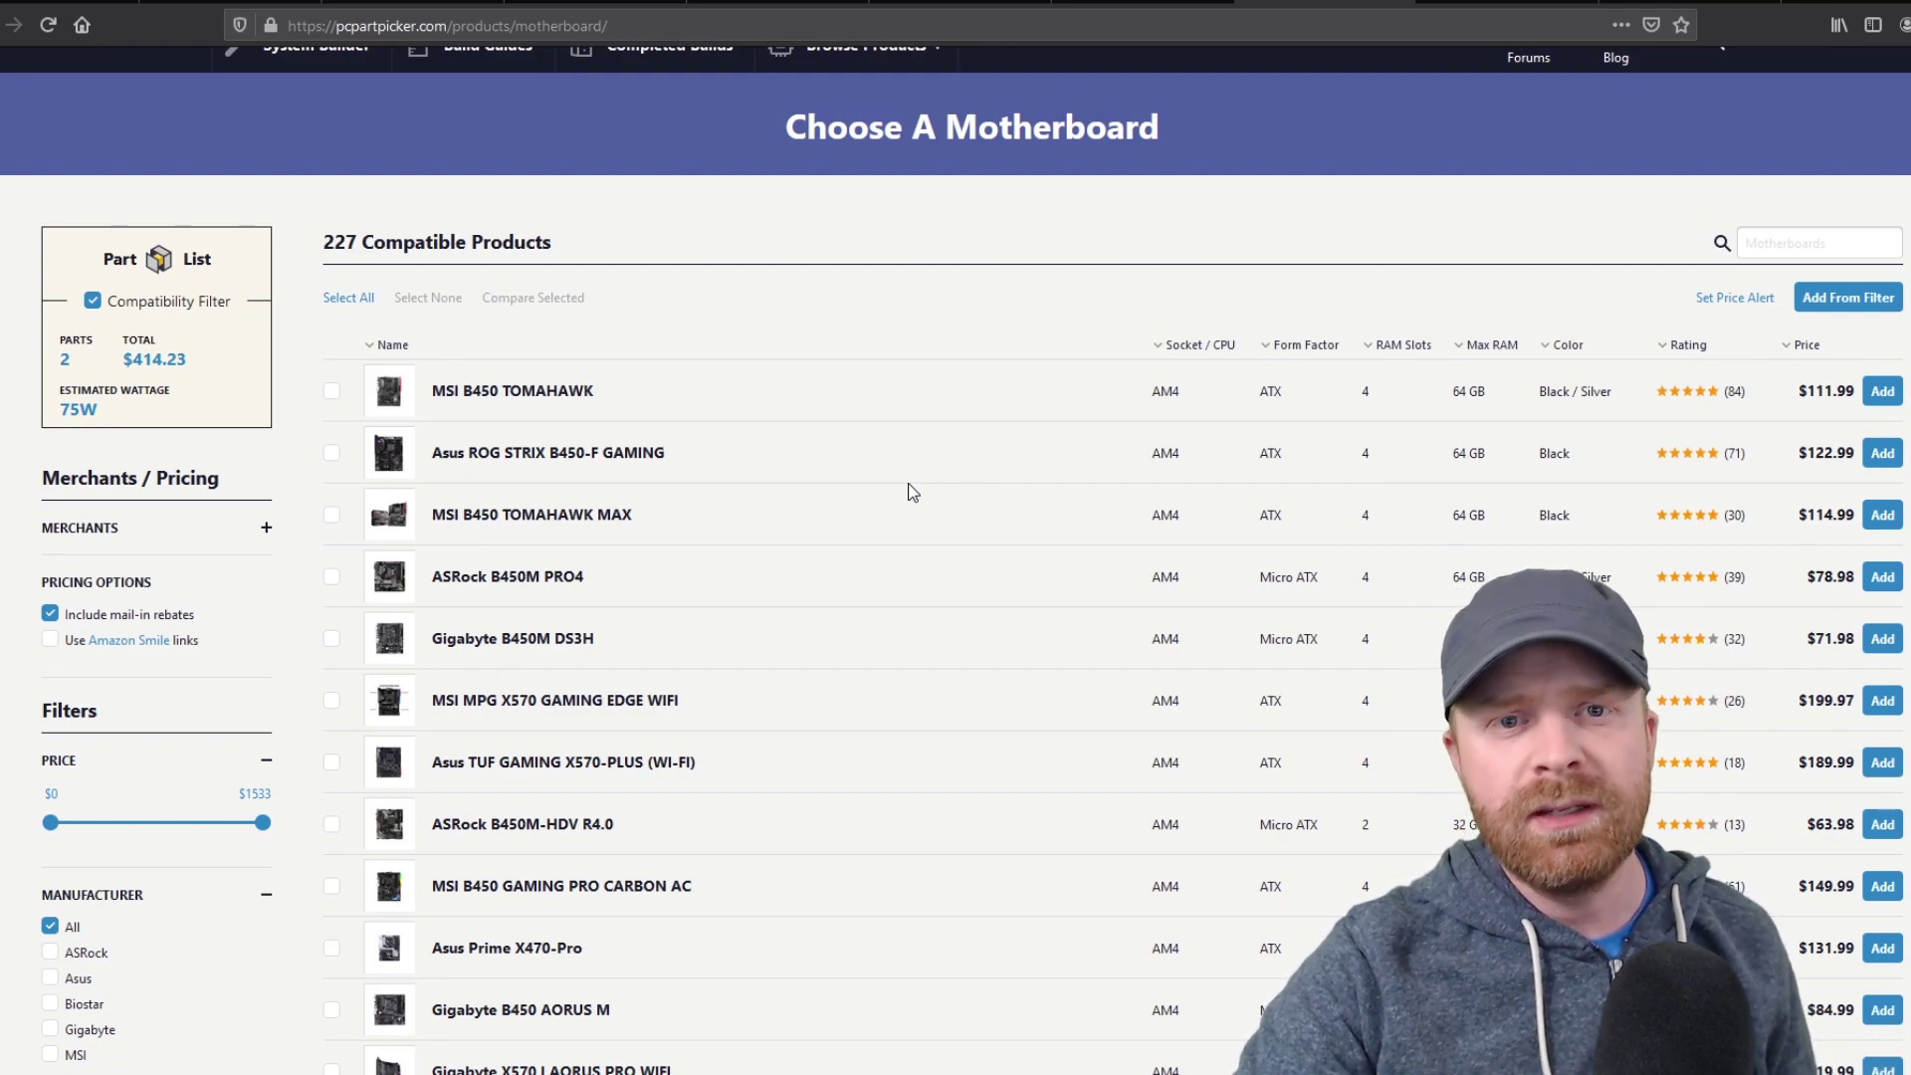
scroll(913, 491, "down", 1)
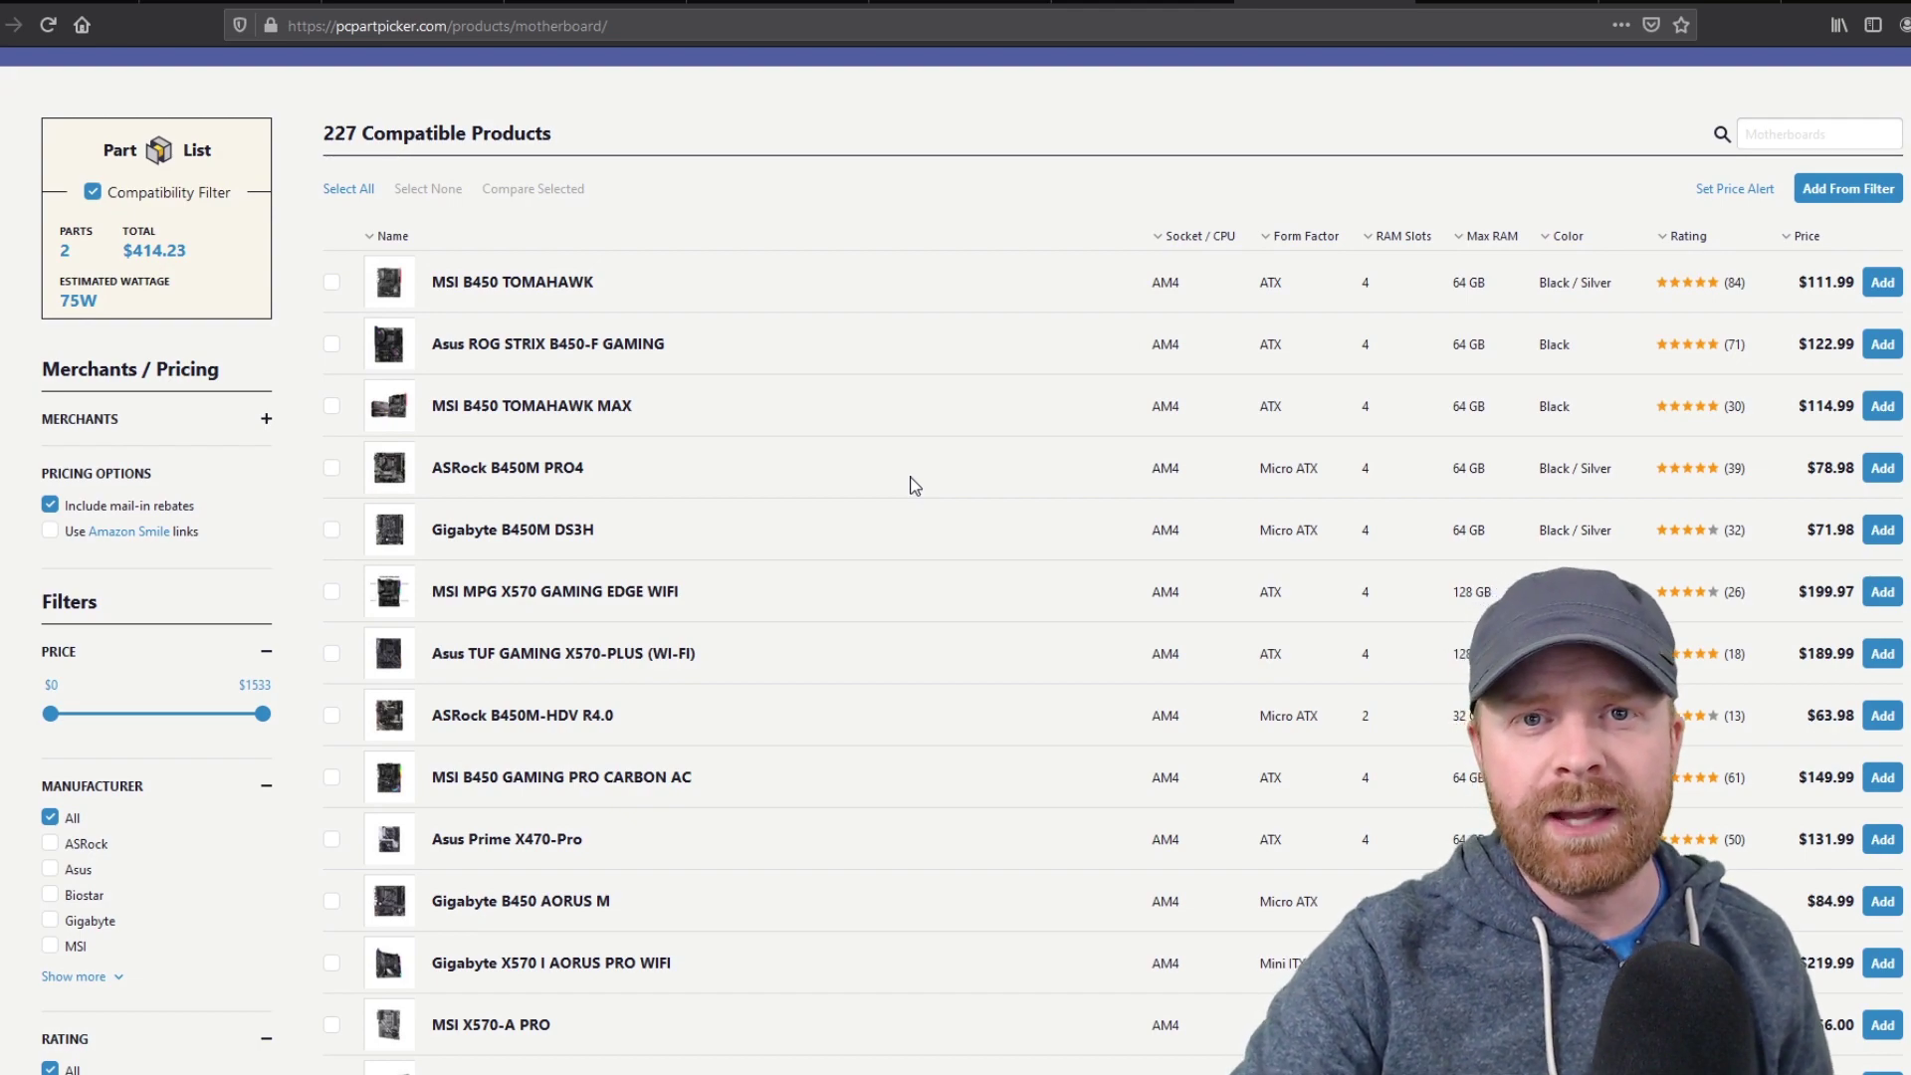
scroll(913, 486, "up", 1)
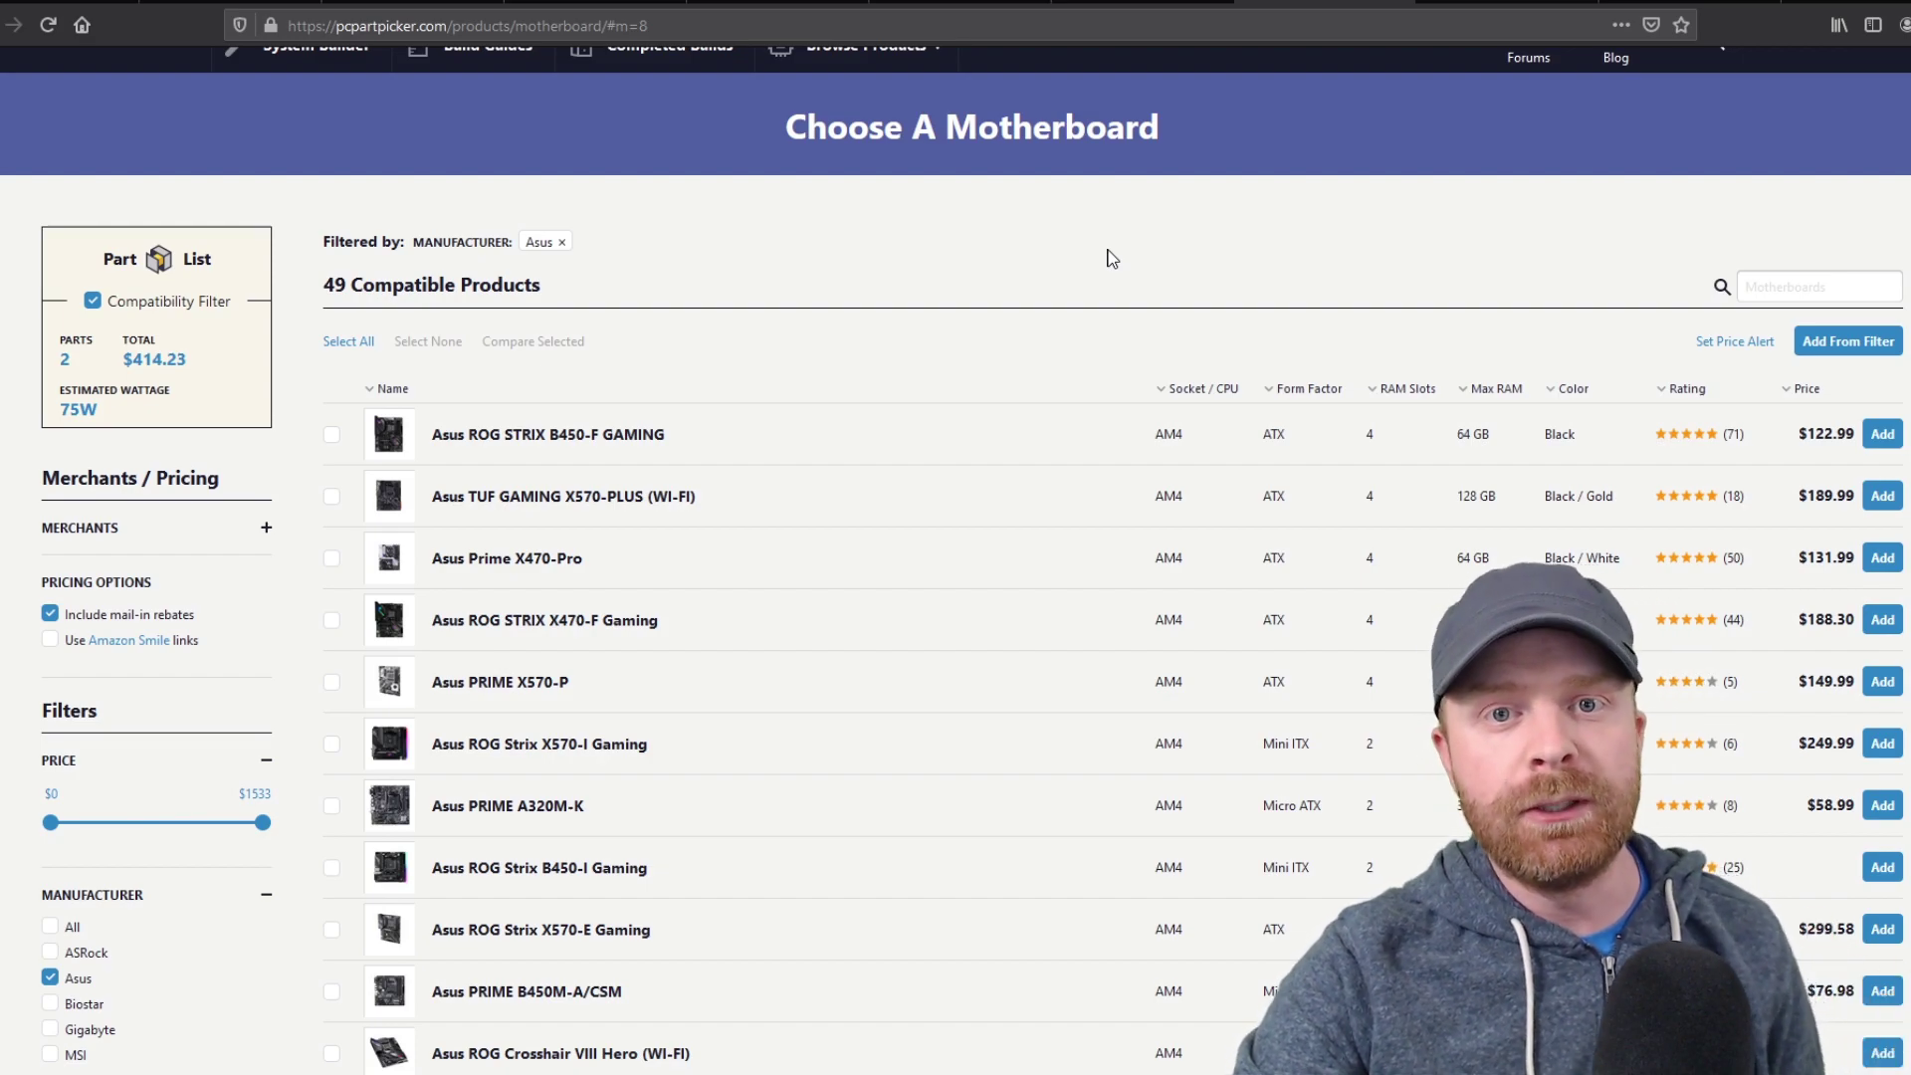
scroll(896, 495, "down", 10)
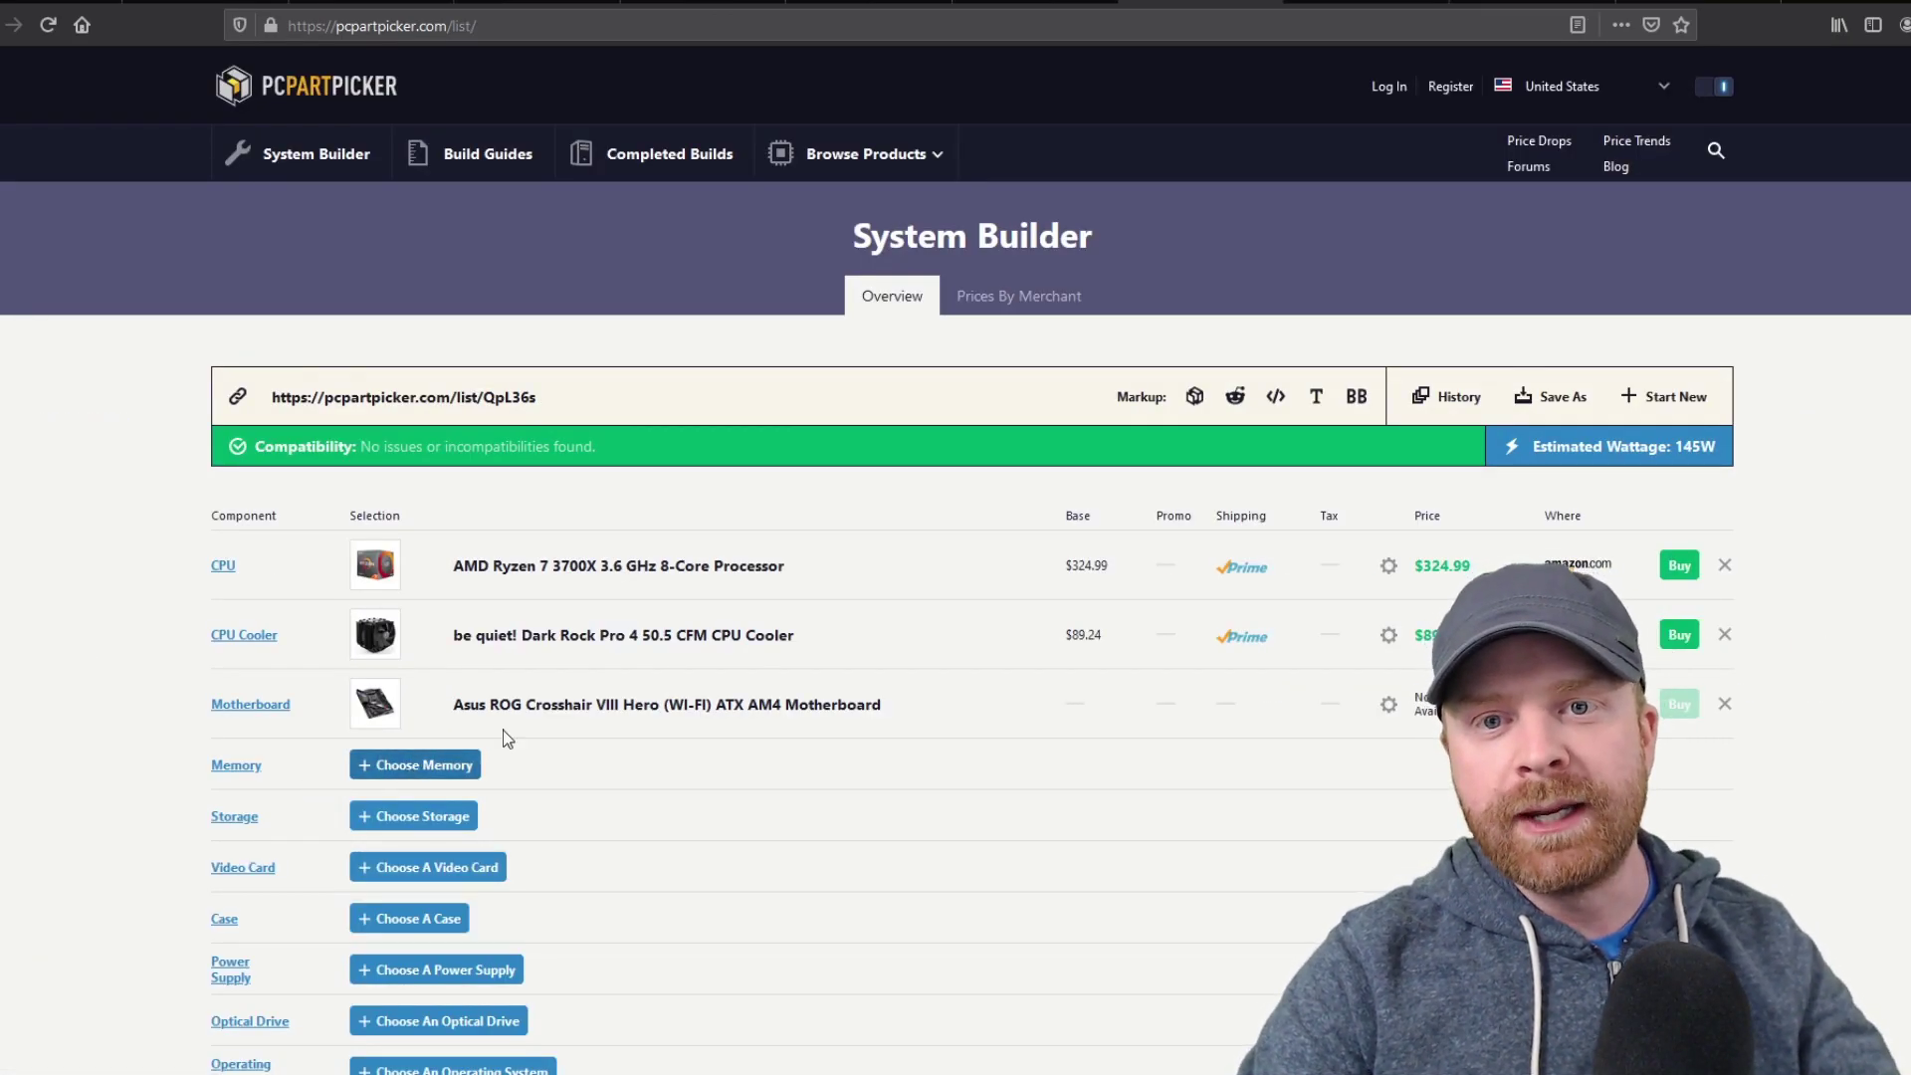
Browse the compatible memory kits and add the G.Skill Ripjaws V Series 32 GB (2 x 16 GB) DDR4-3200 kit.
left_click(424, 768)
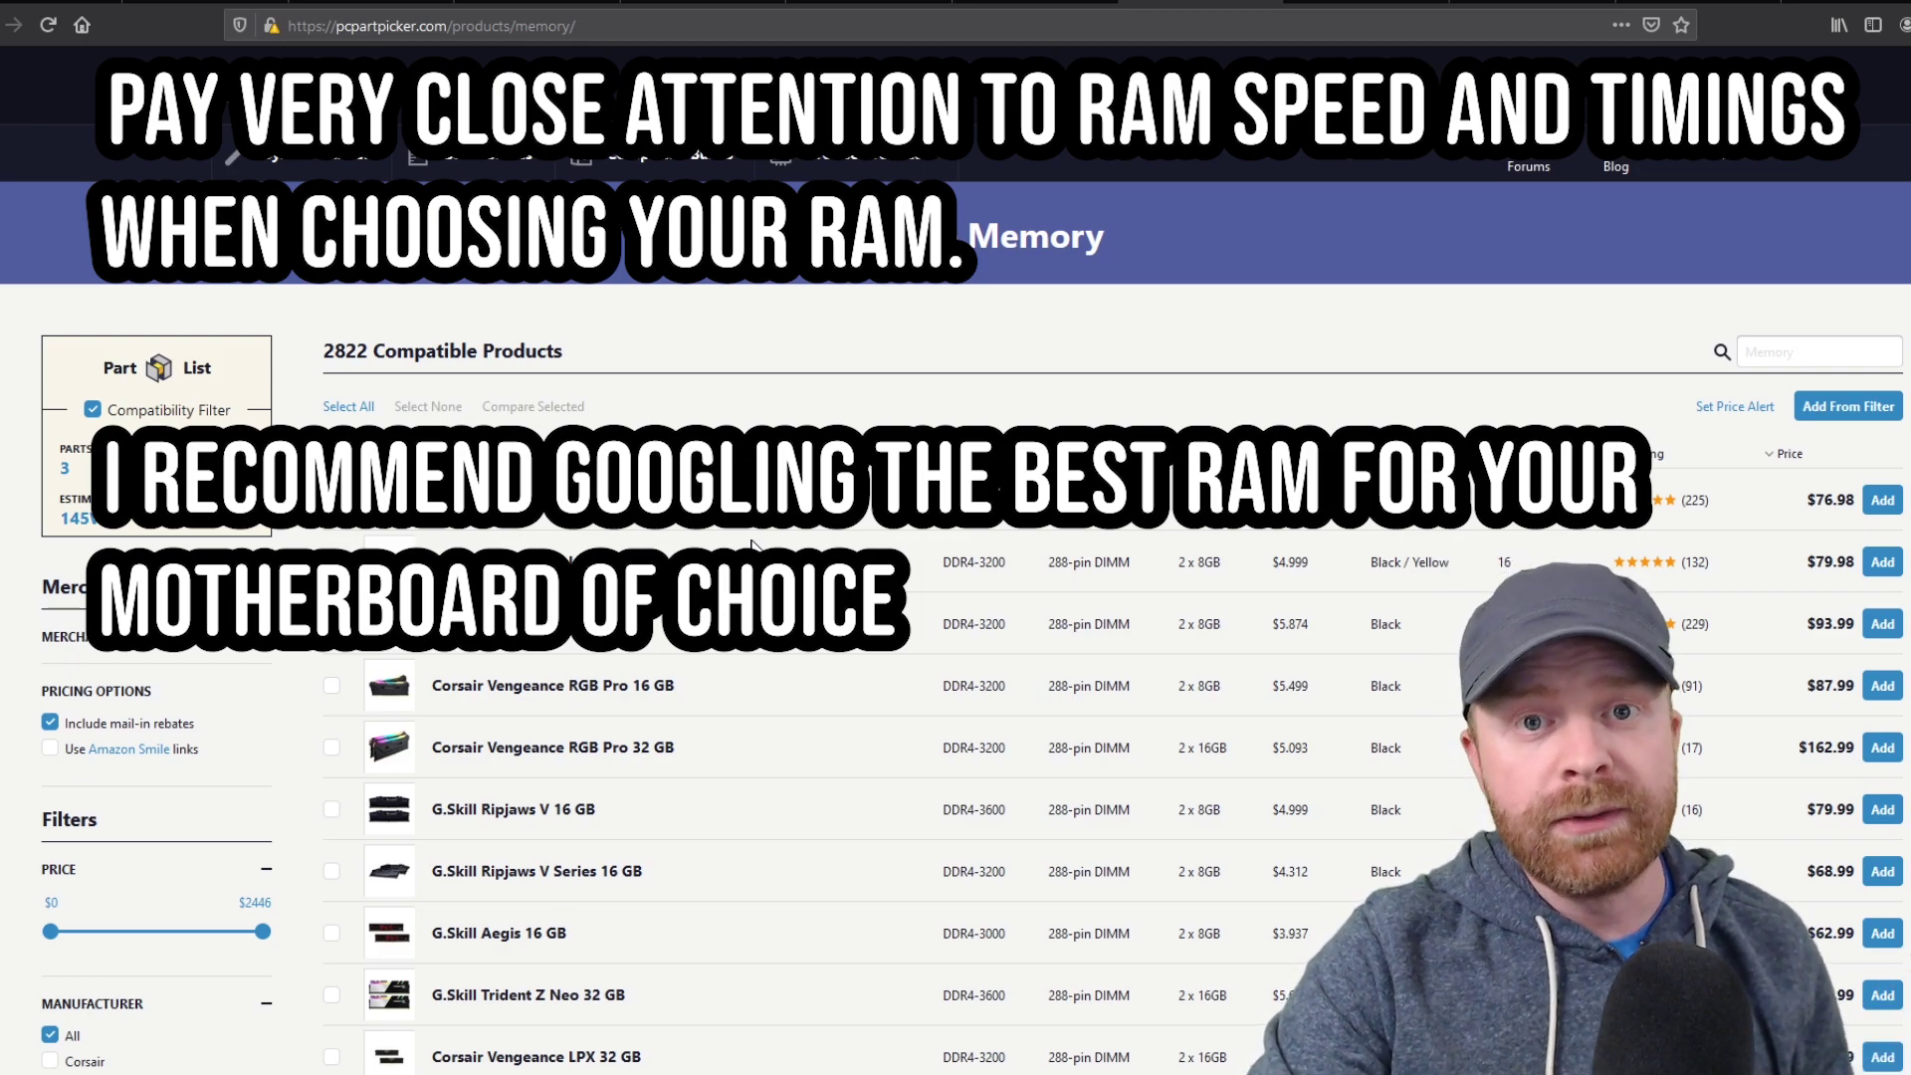
scroll(753, 547, "down", 9)
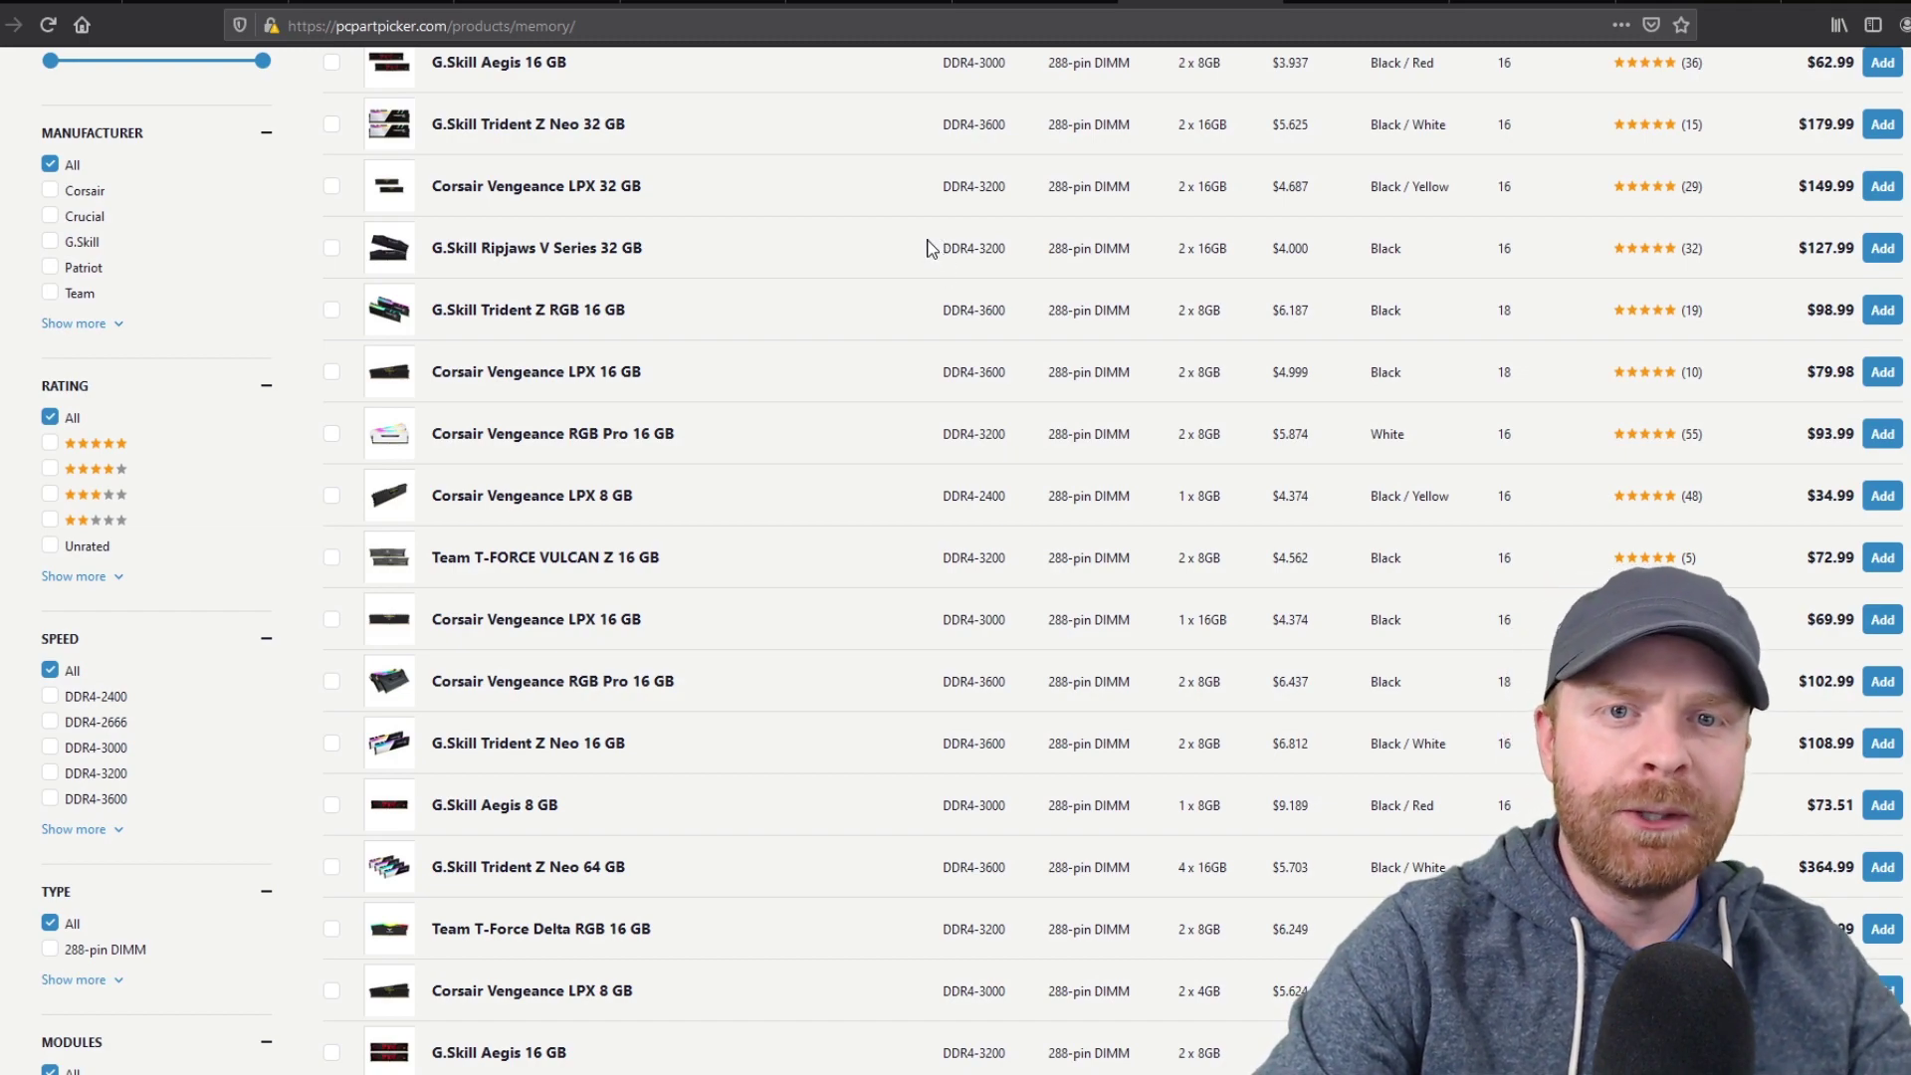
scroll(964, 217, "up", 2)
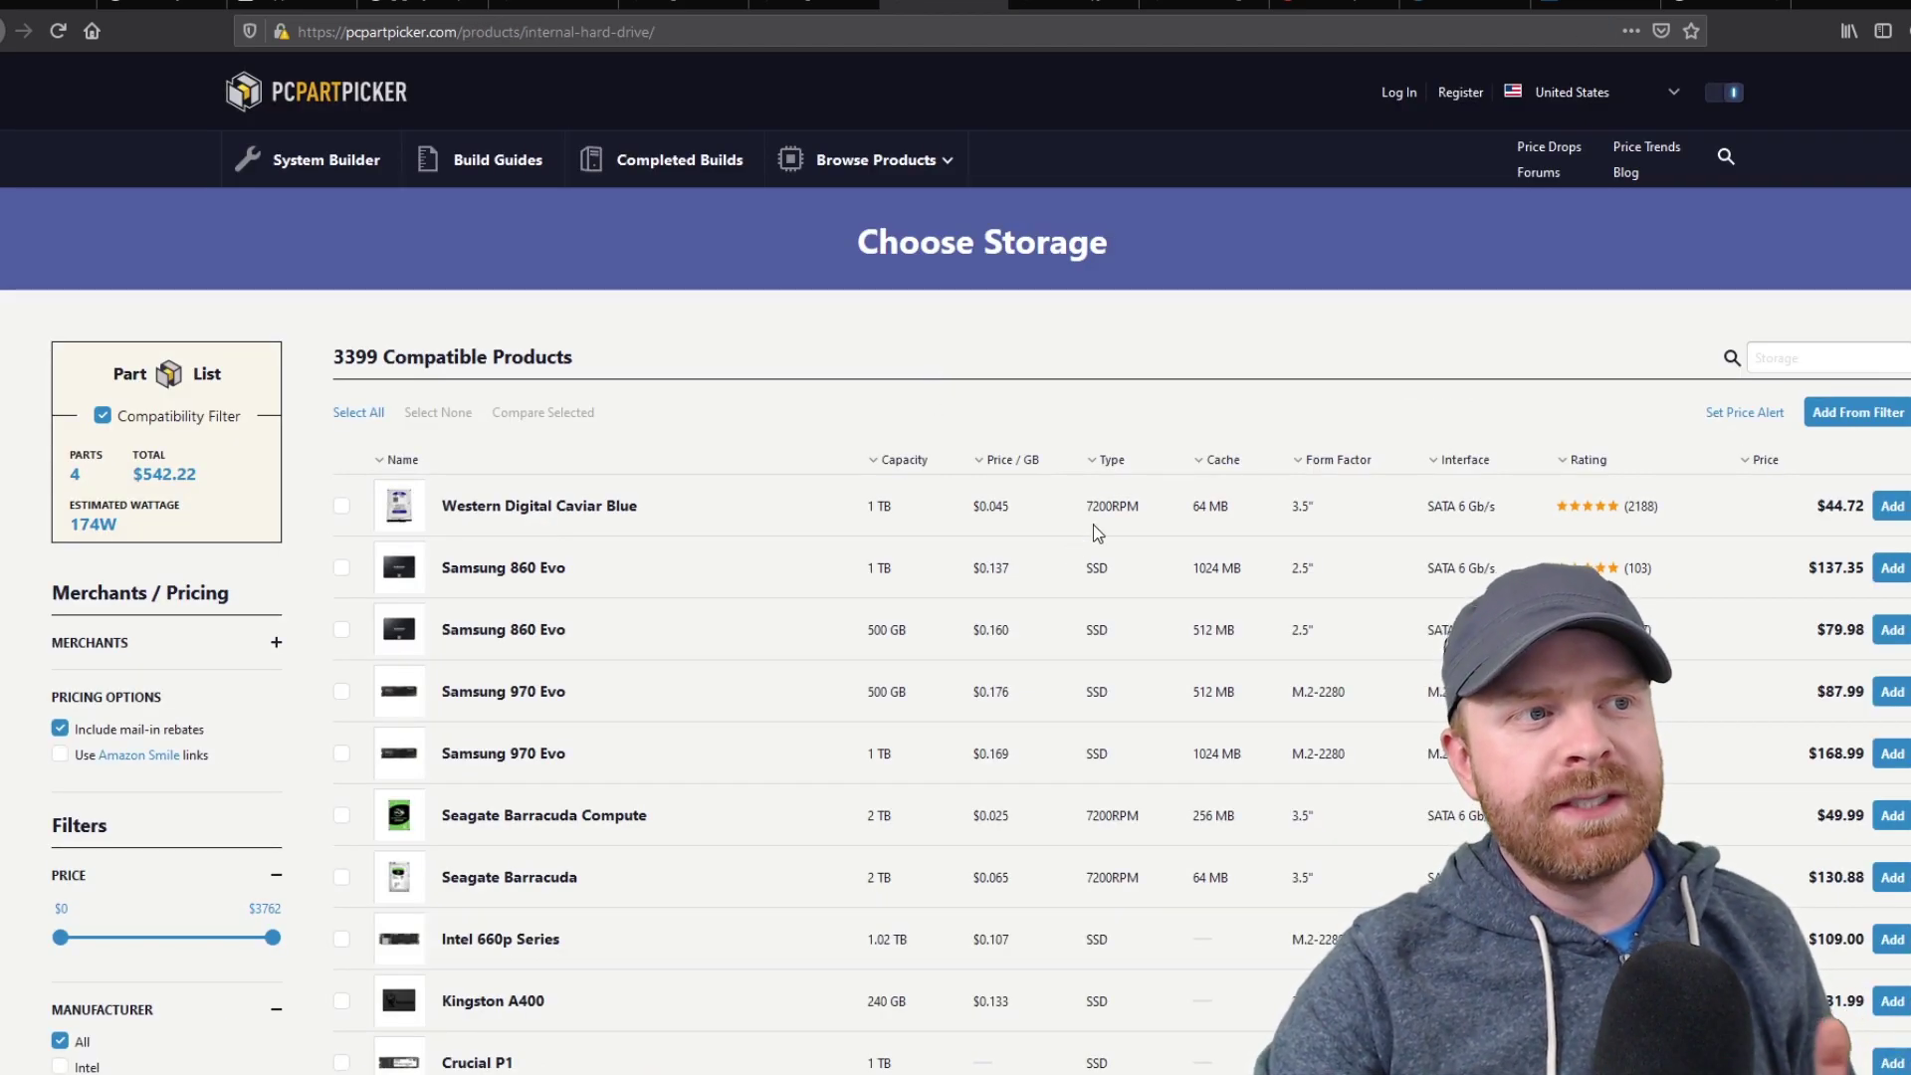
Compare the storage drives' types and interfaces, then add the Samsung 860 Evo 500 GB SSD to the build.
double_click(1088, 504)
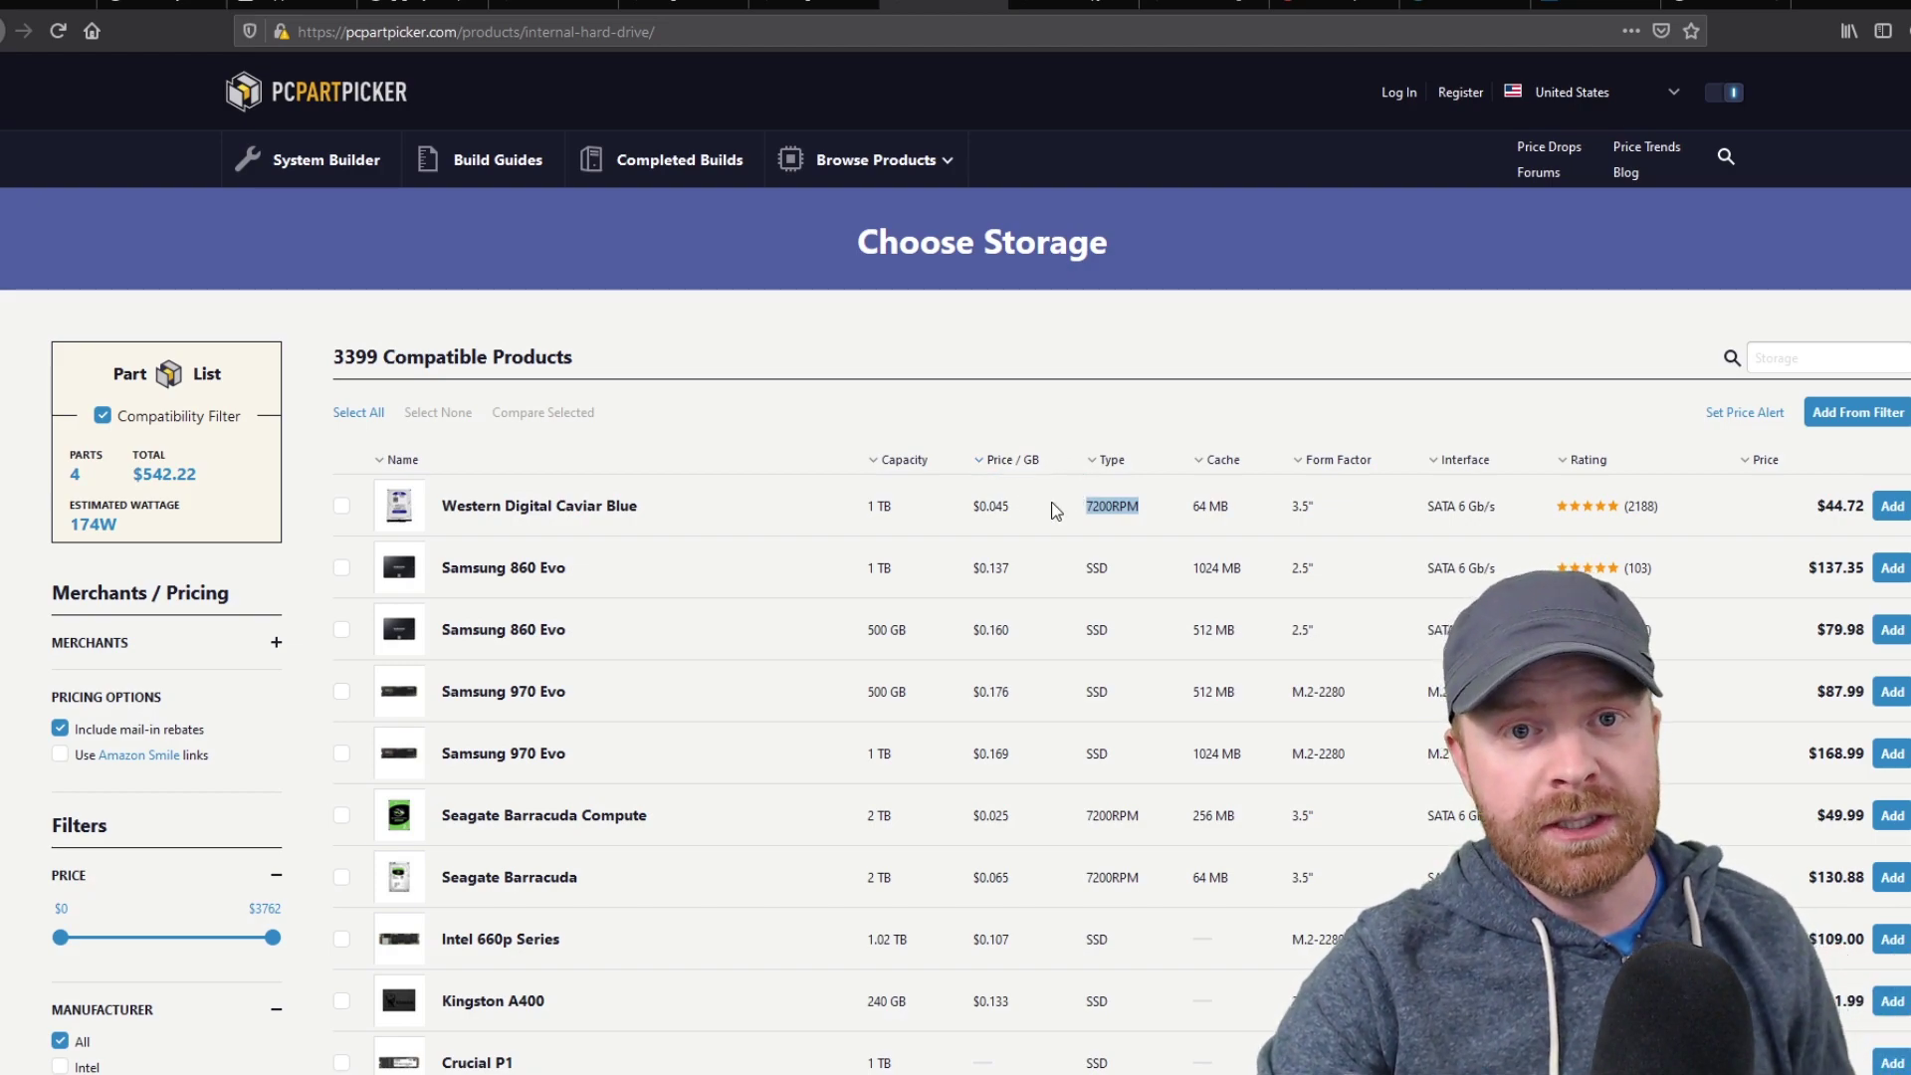
left_click(1394, 696)
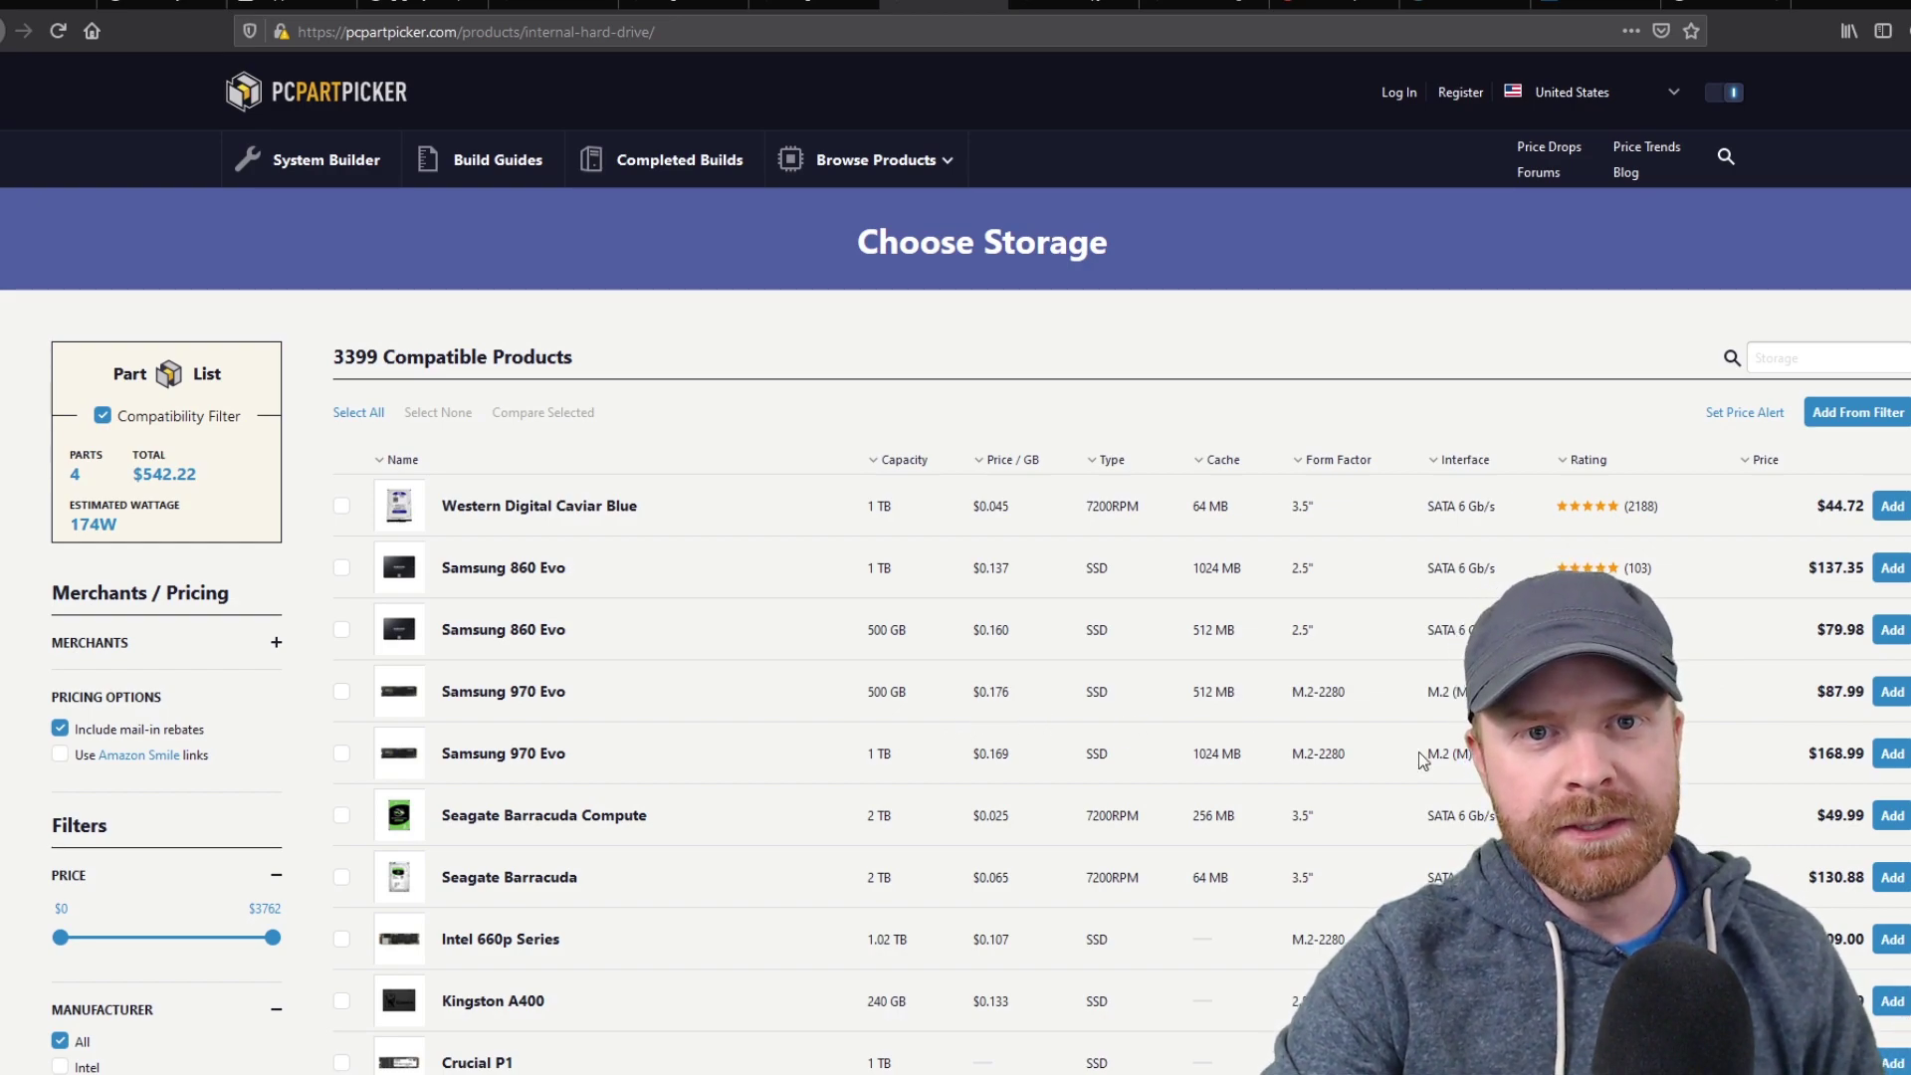
left_click(1893, 629)
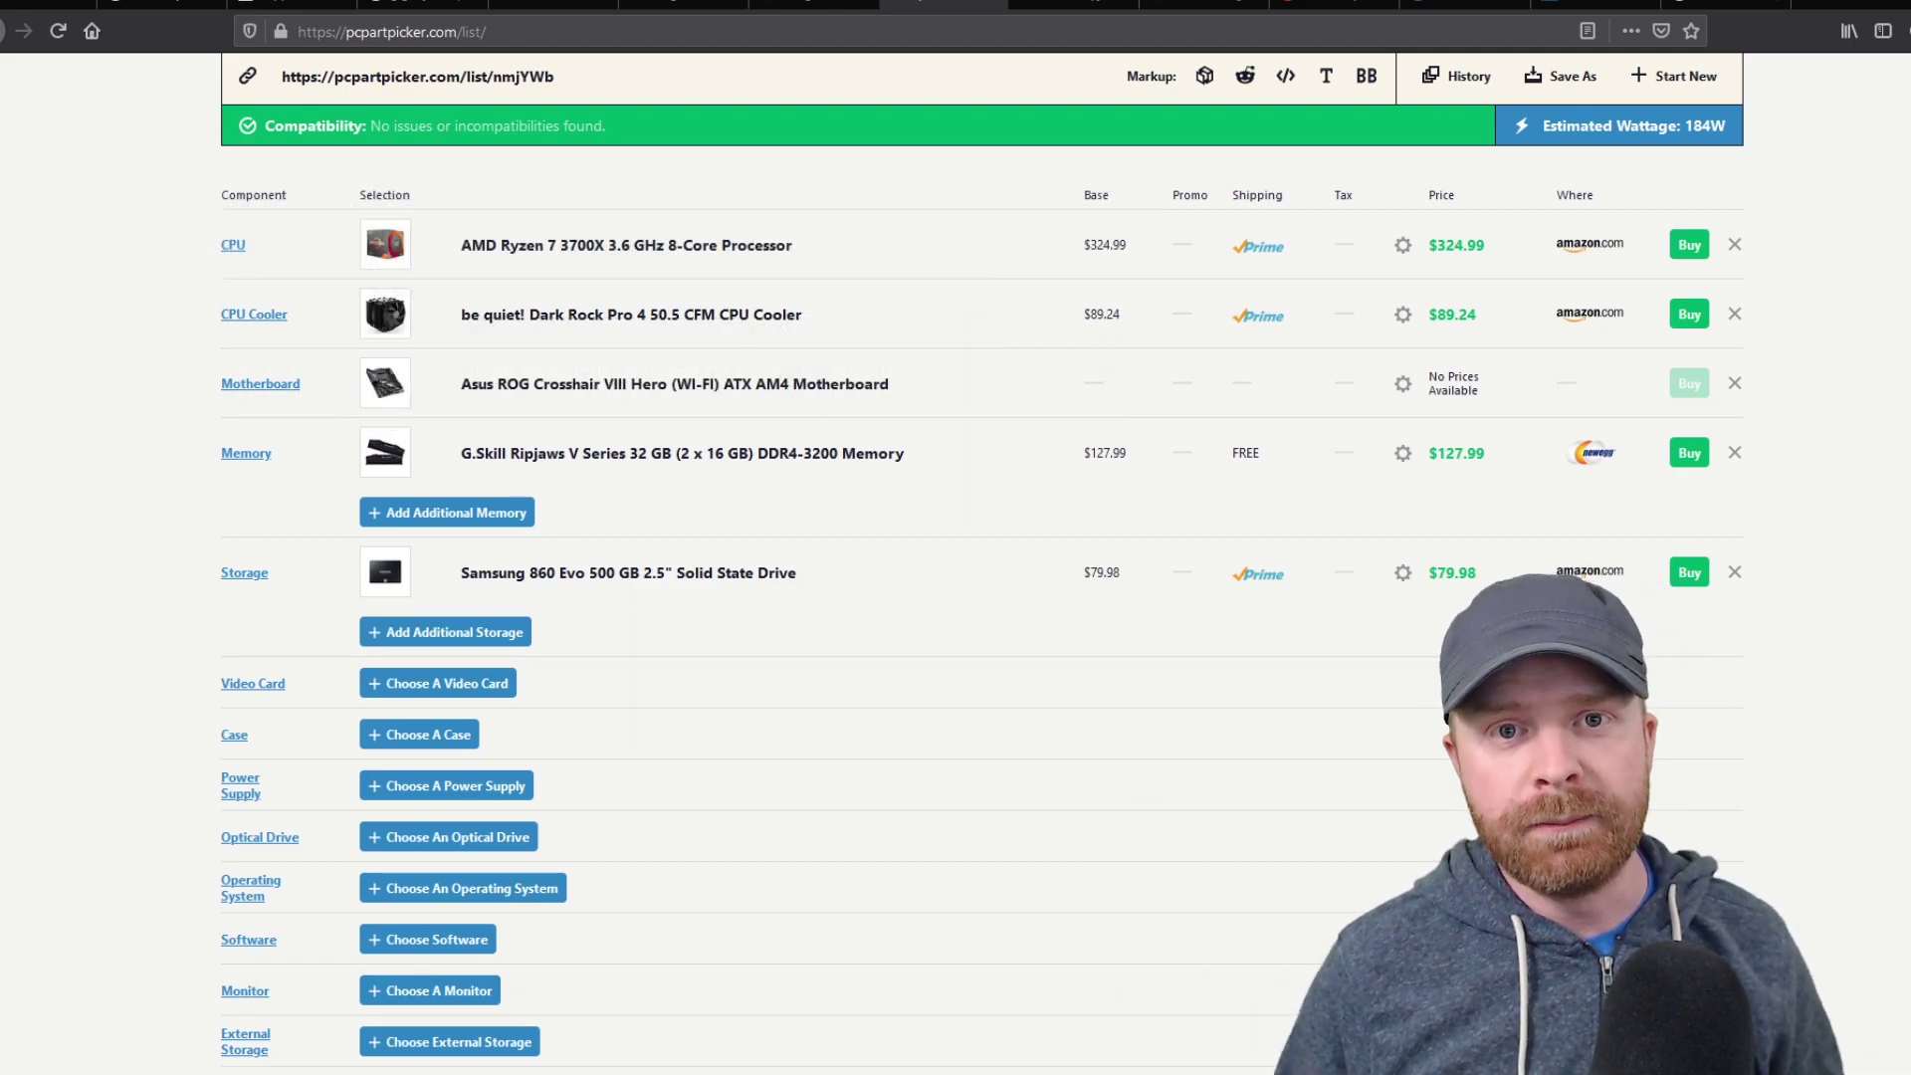
Open the compatible video cards and browse their chipsets, memory, clock speeds, ratings and prices.
left_click(499, 655)
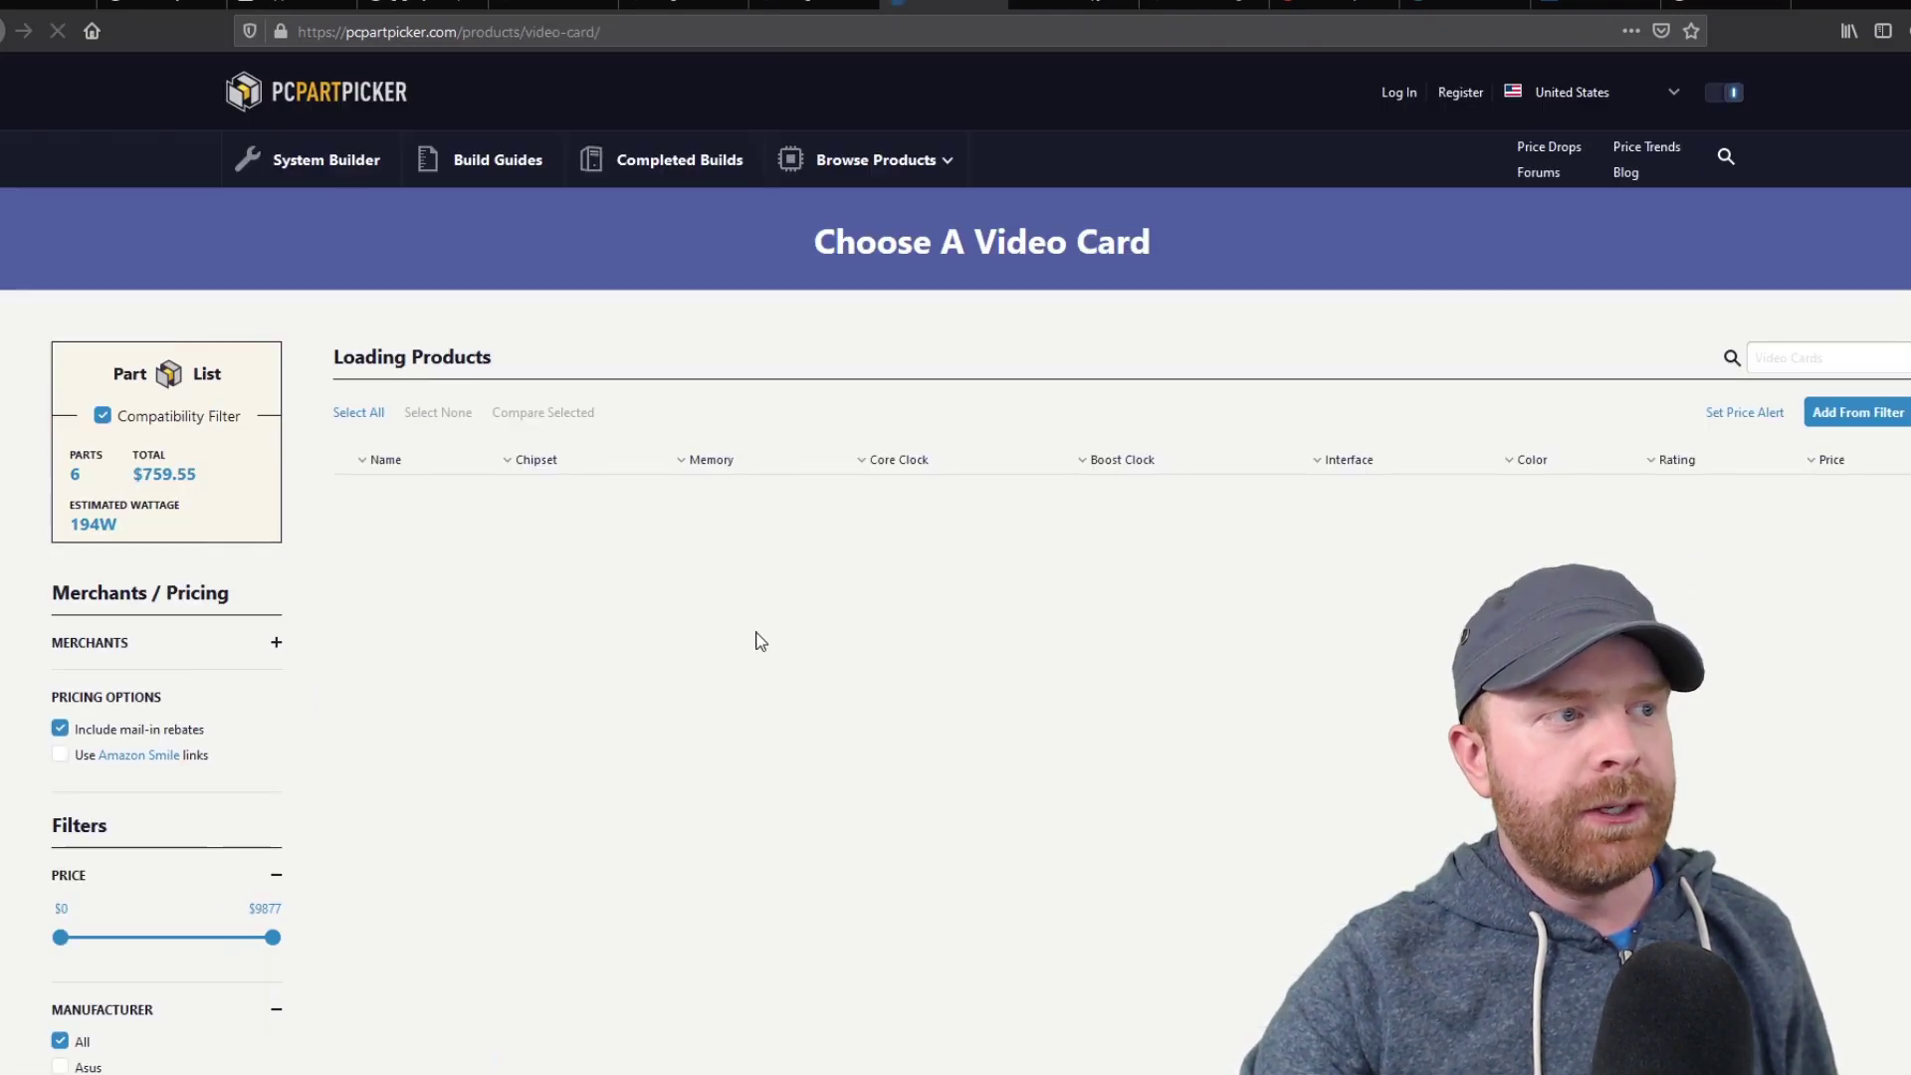
scroll(886, 612, "down", 1)
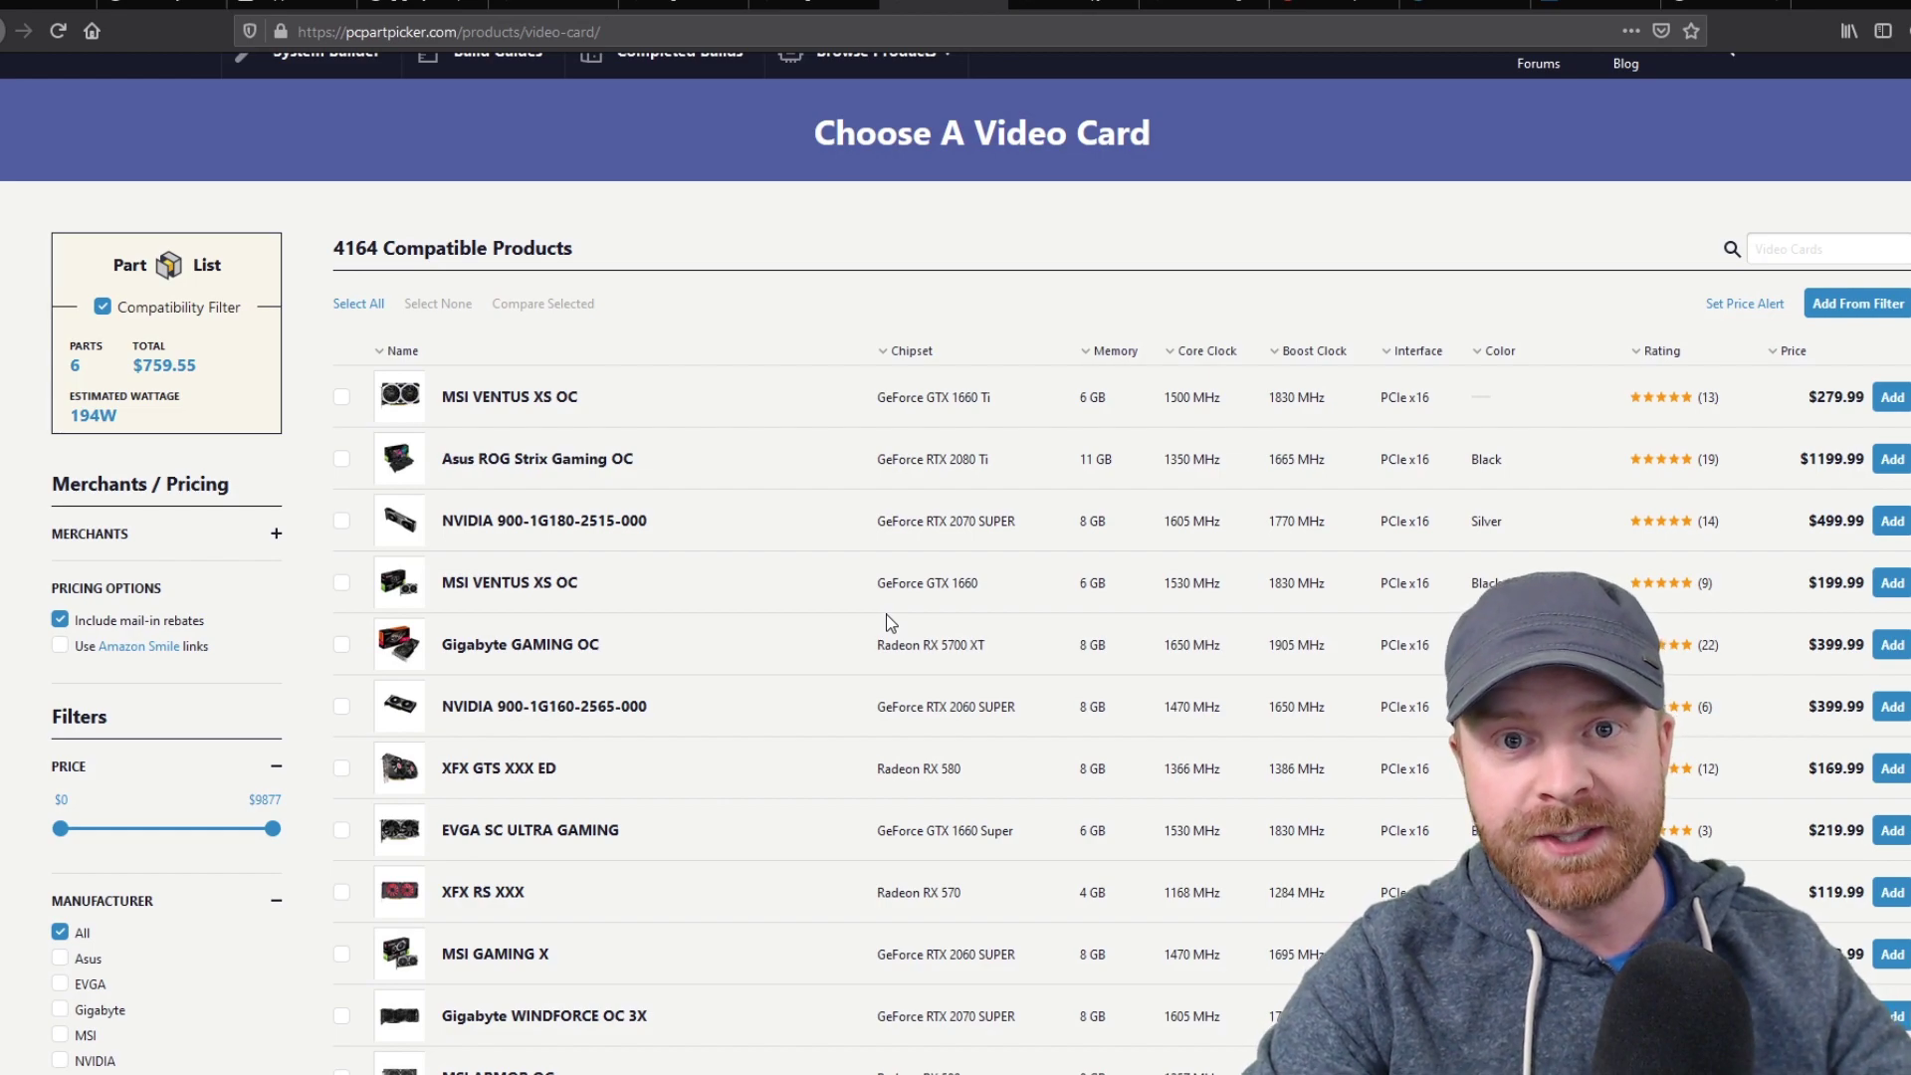
scroll(775, 575, "up", 1)
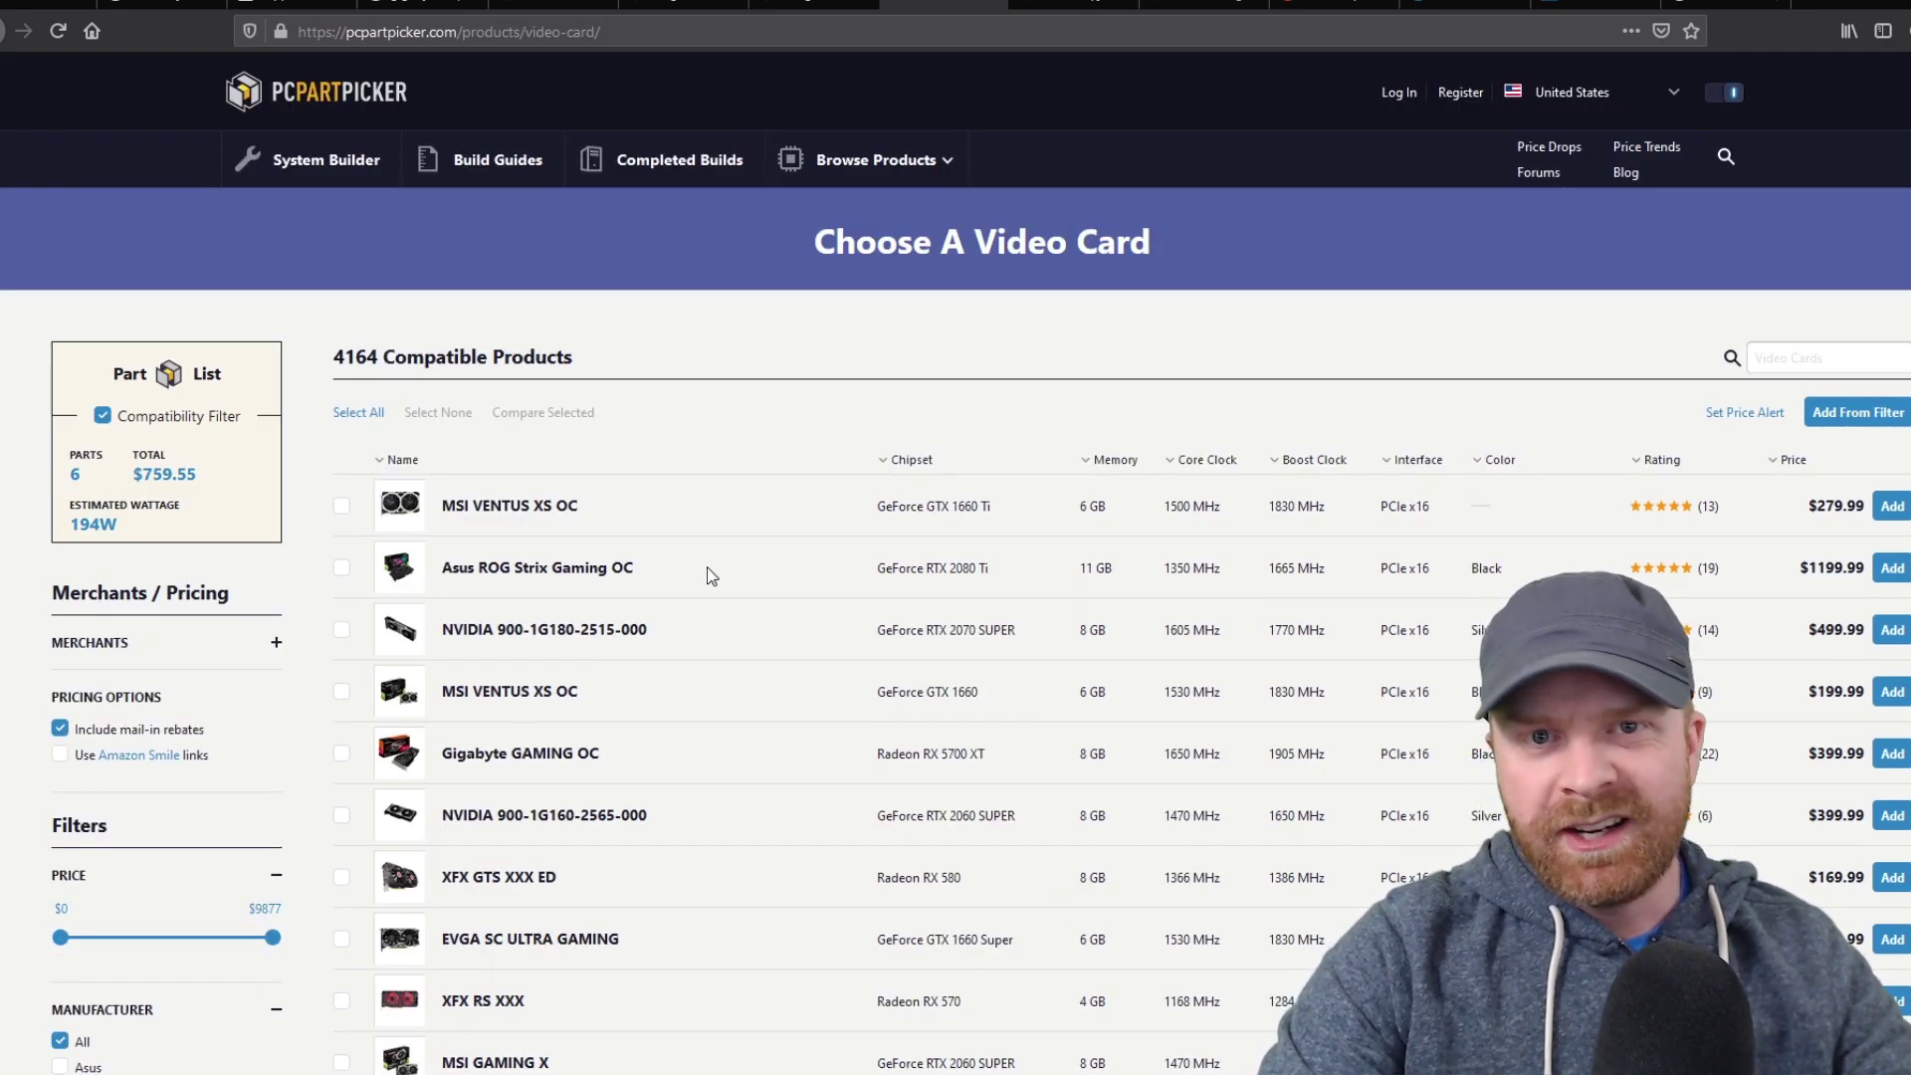
scroll(729, 630, "down", 2)
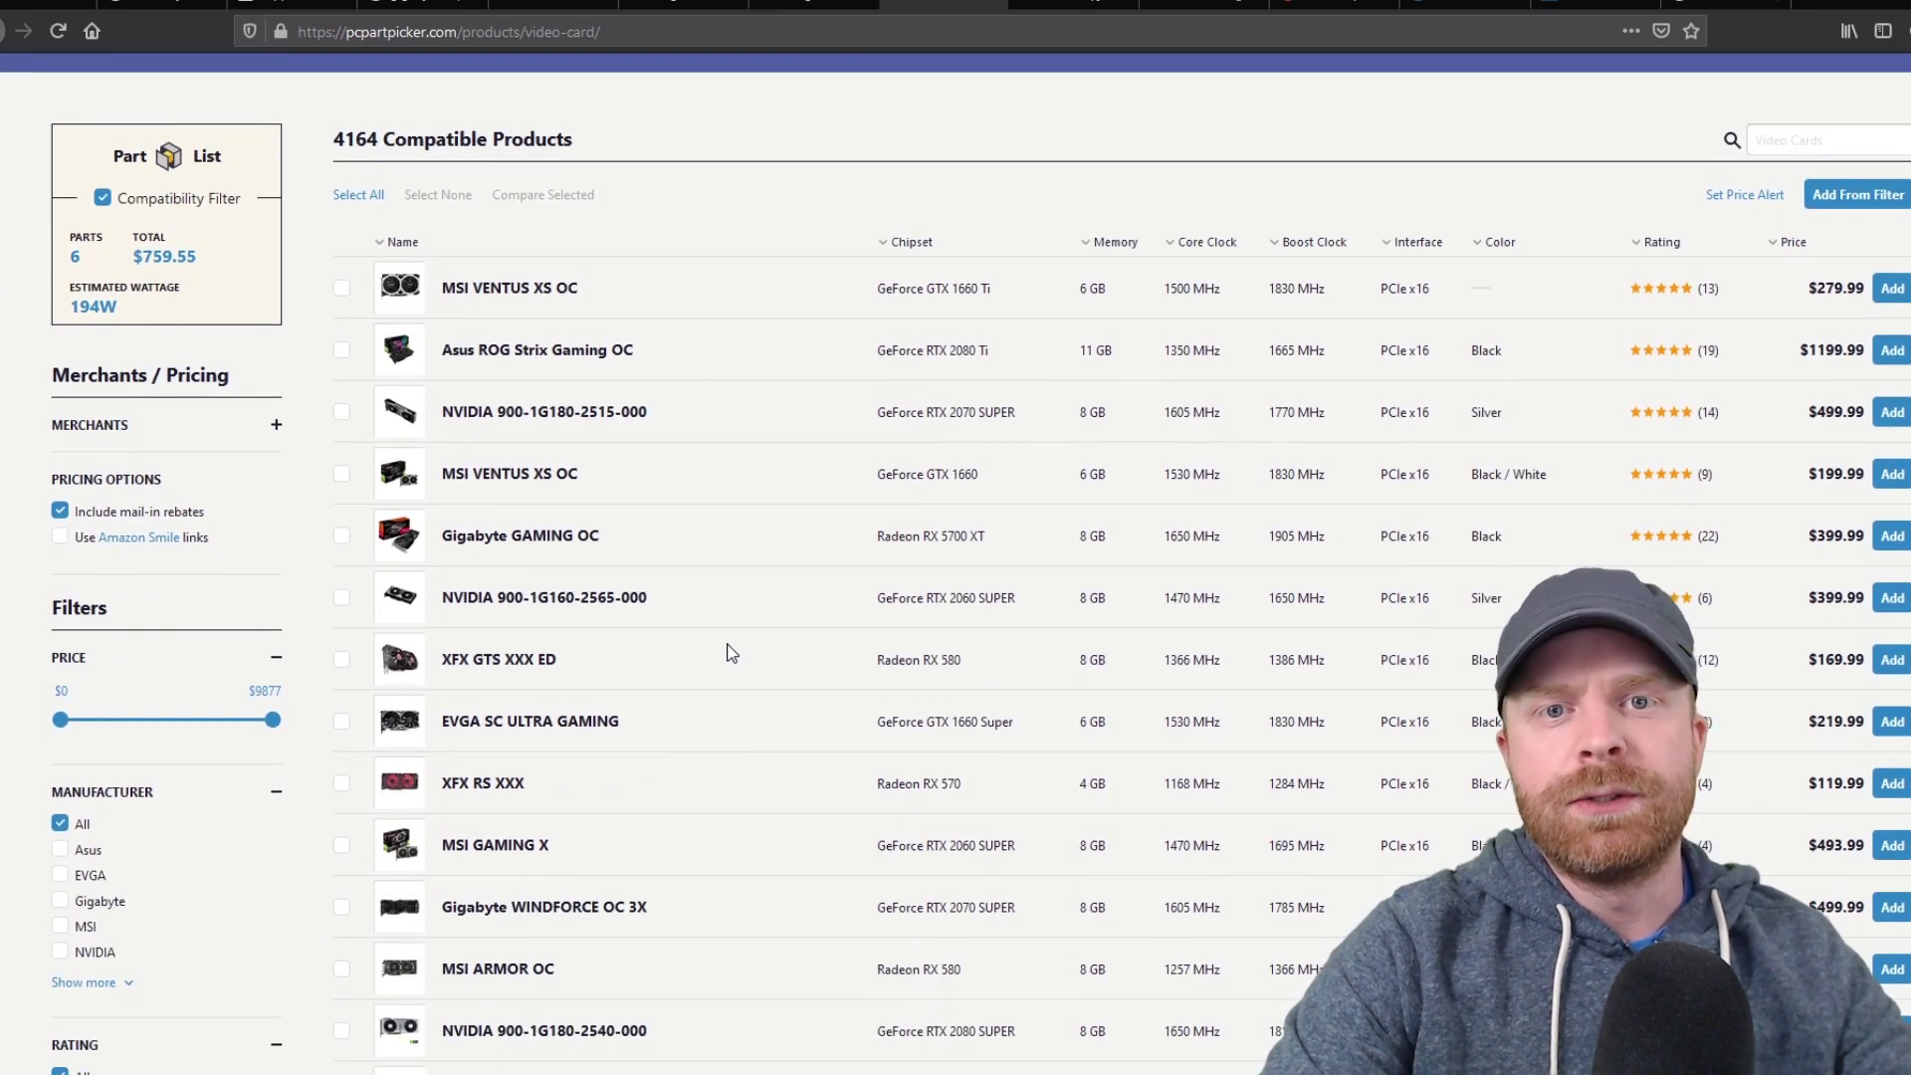
scroll(735, 633, "down", 2)
scroll(732, 631, "up", 1)
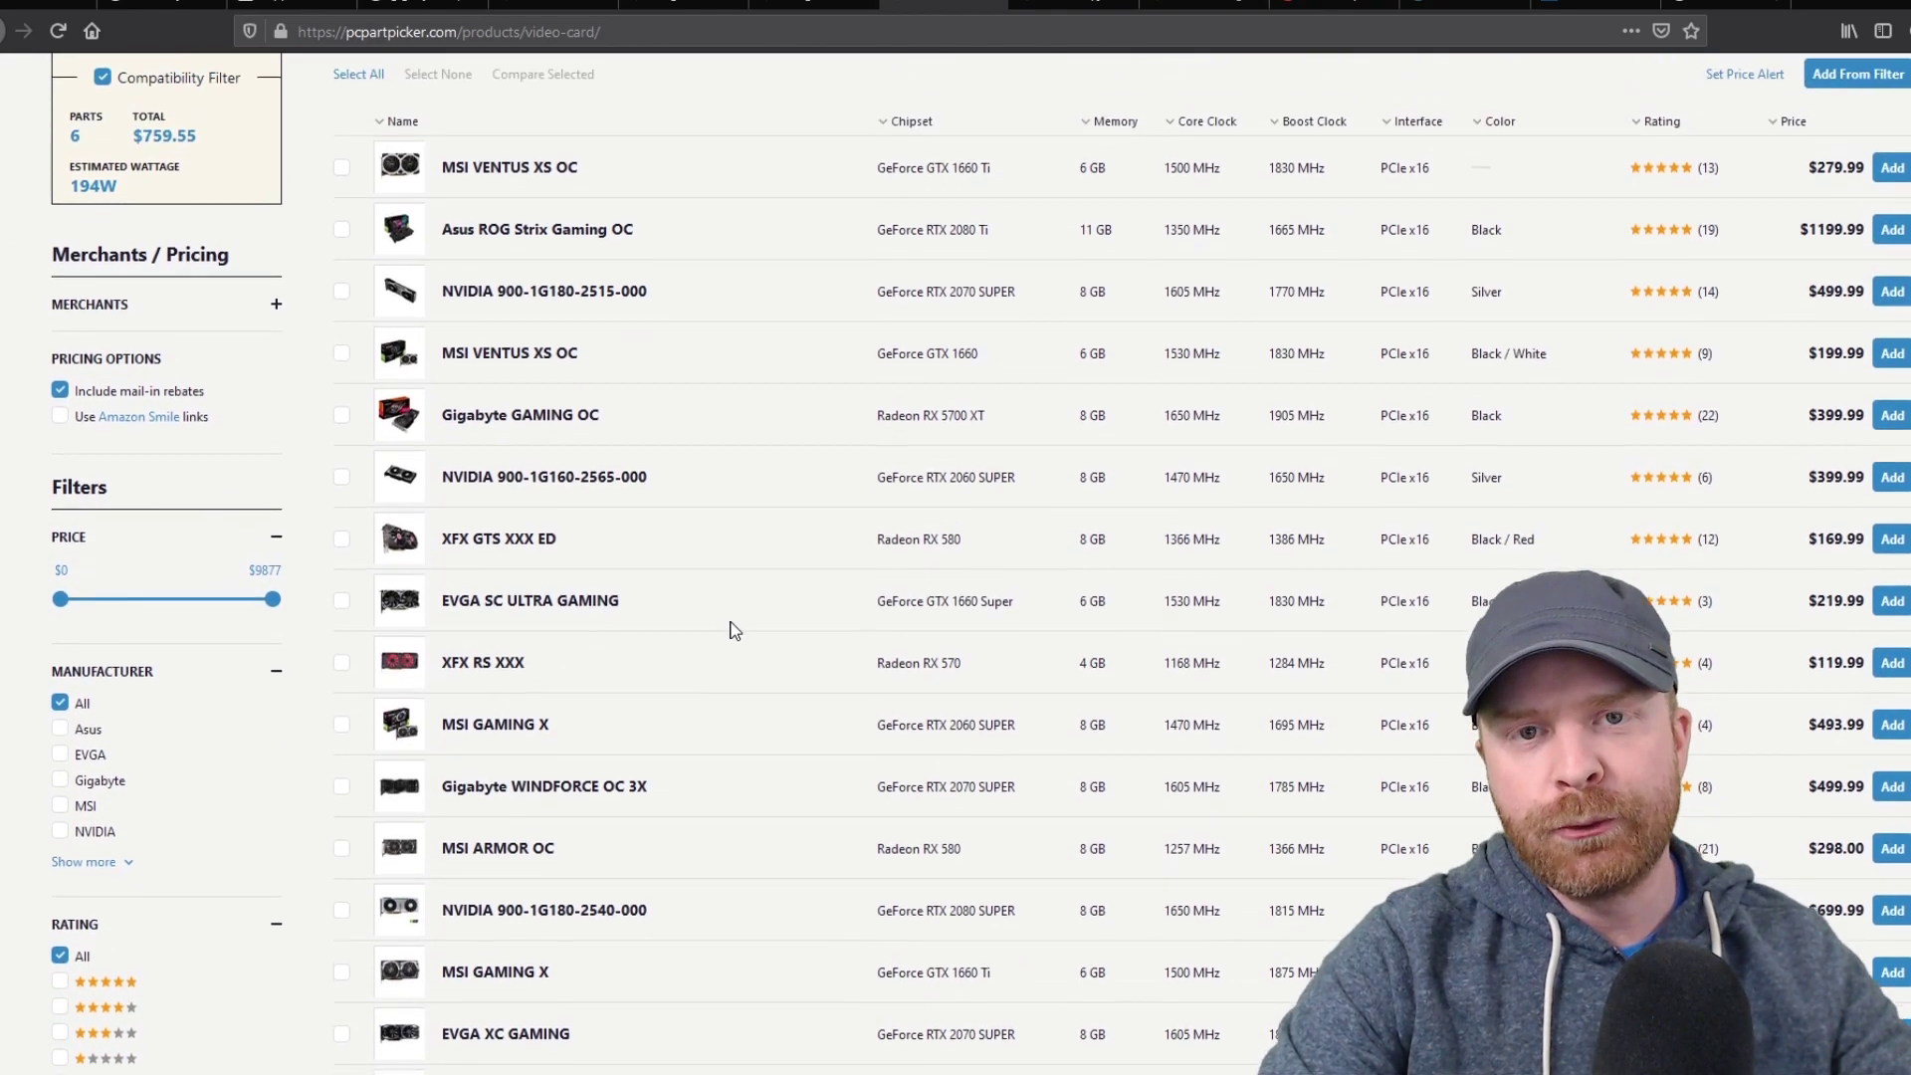
scroll(757, 609, "up", 1)
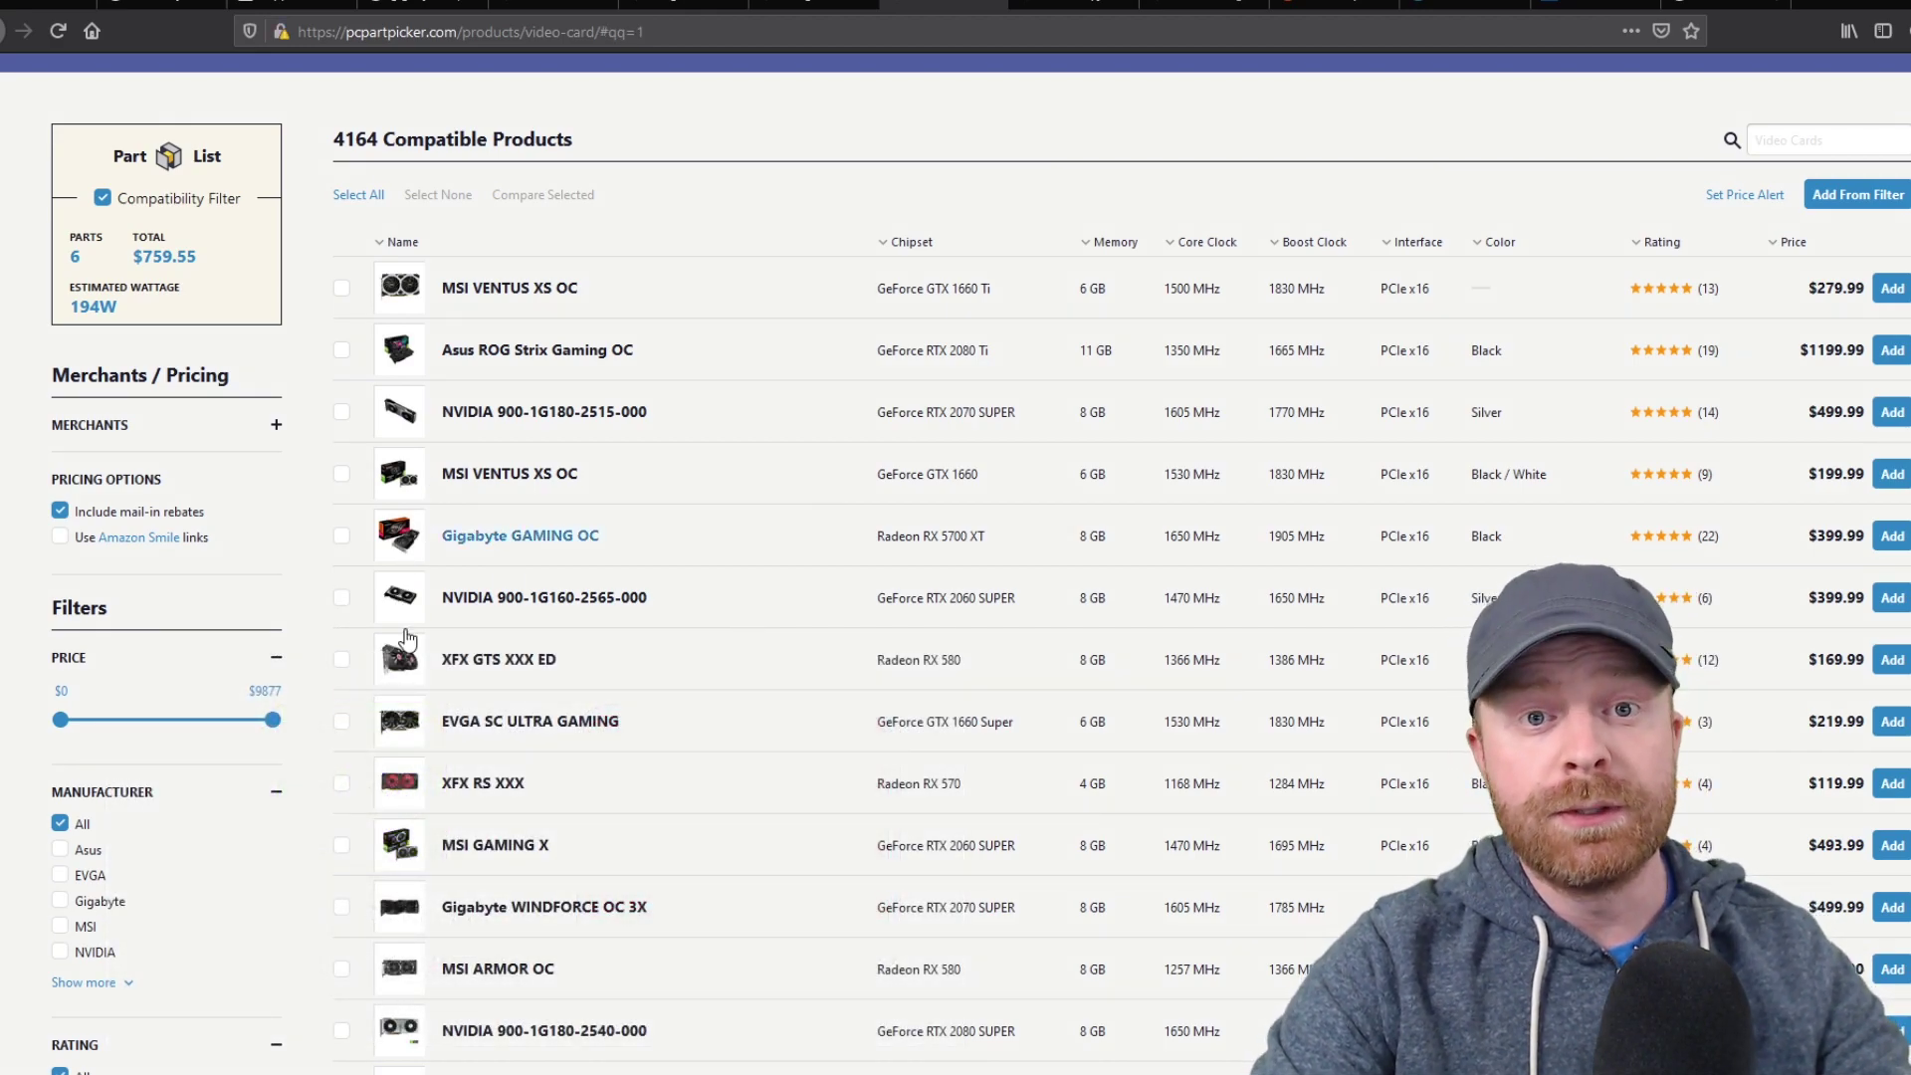
Filter the compatible video cards by manufacturers Asus and MSI and look through the chipset filter options.
scroll(231, 844, "down", 4)
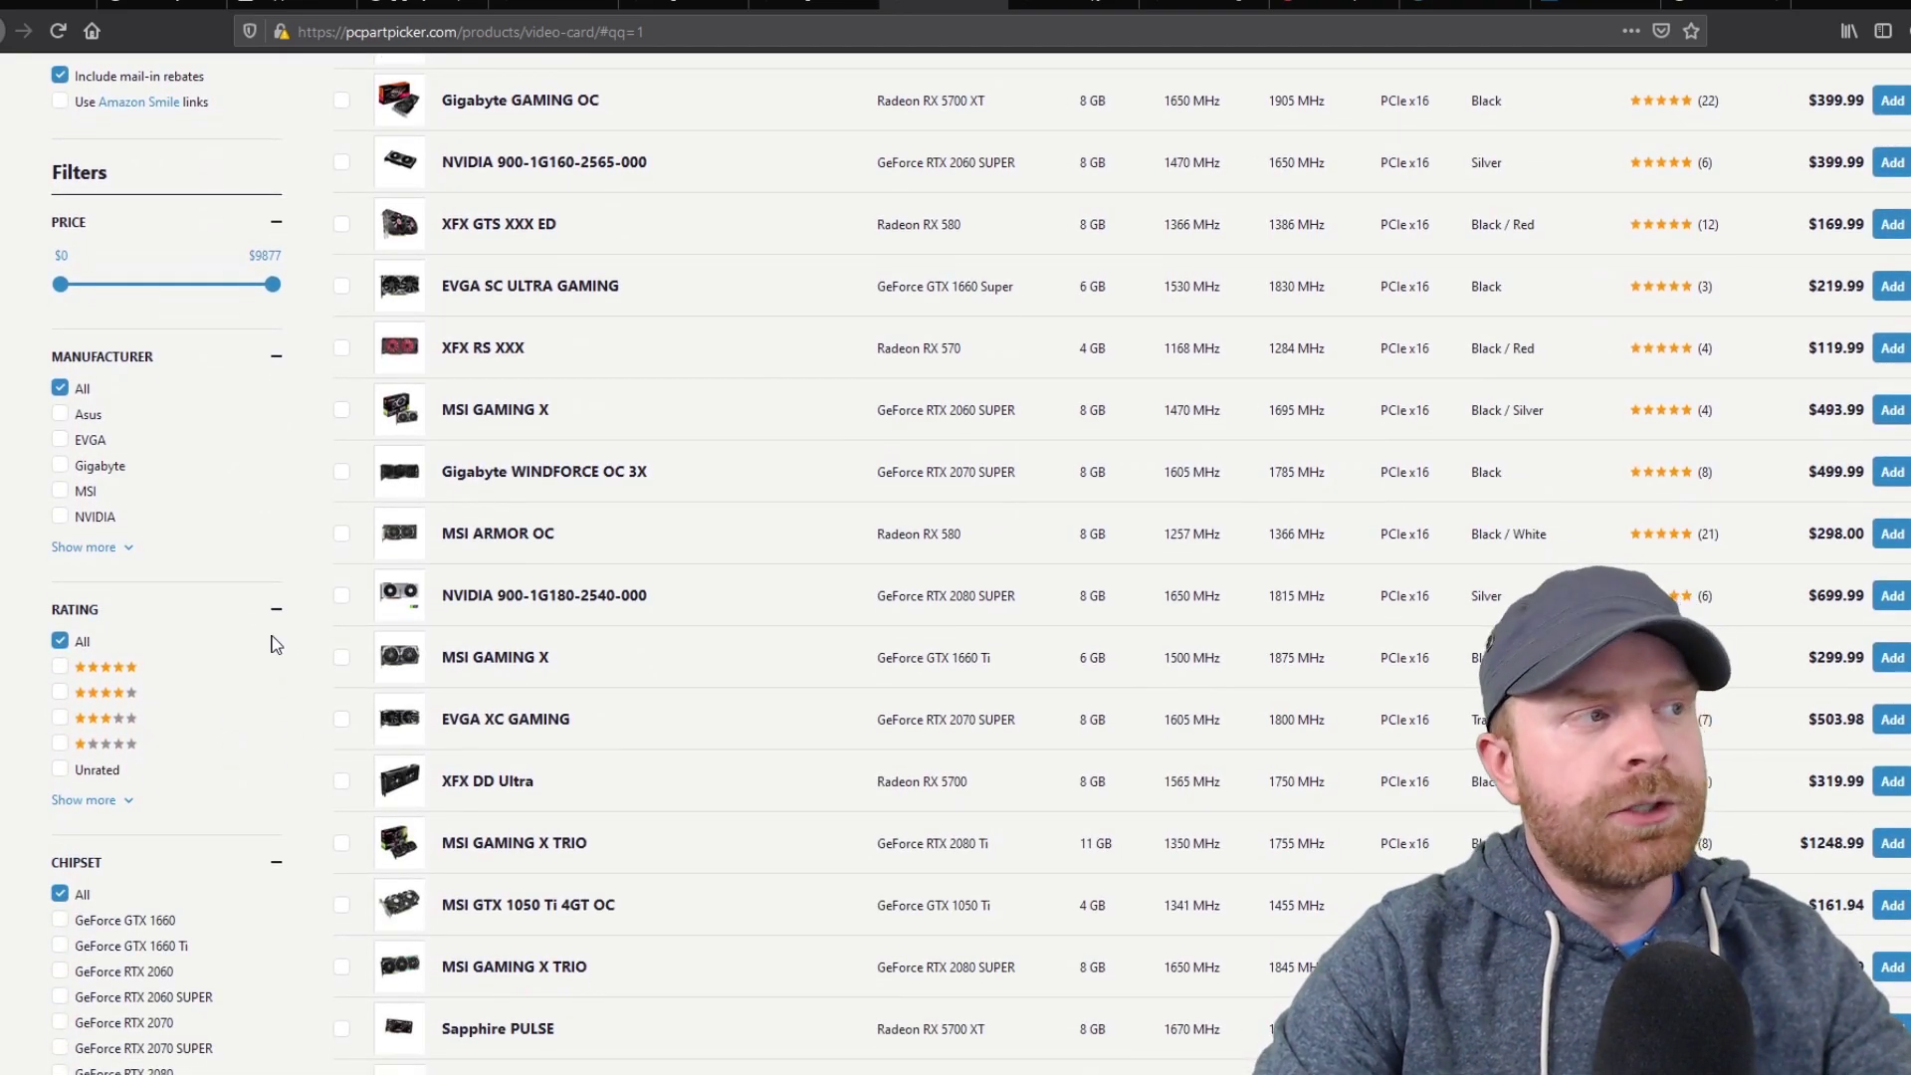
left_click(59, 415)
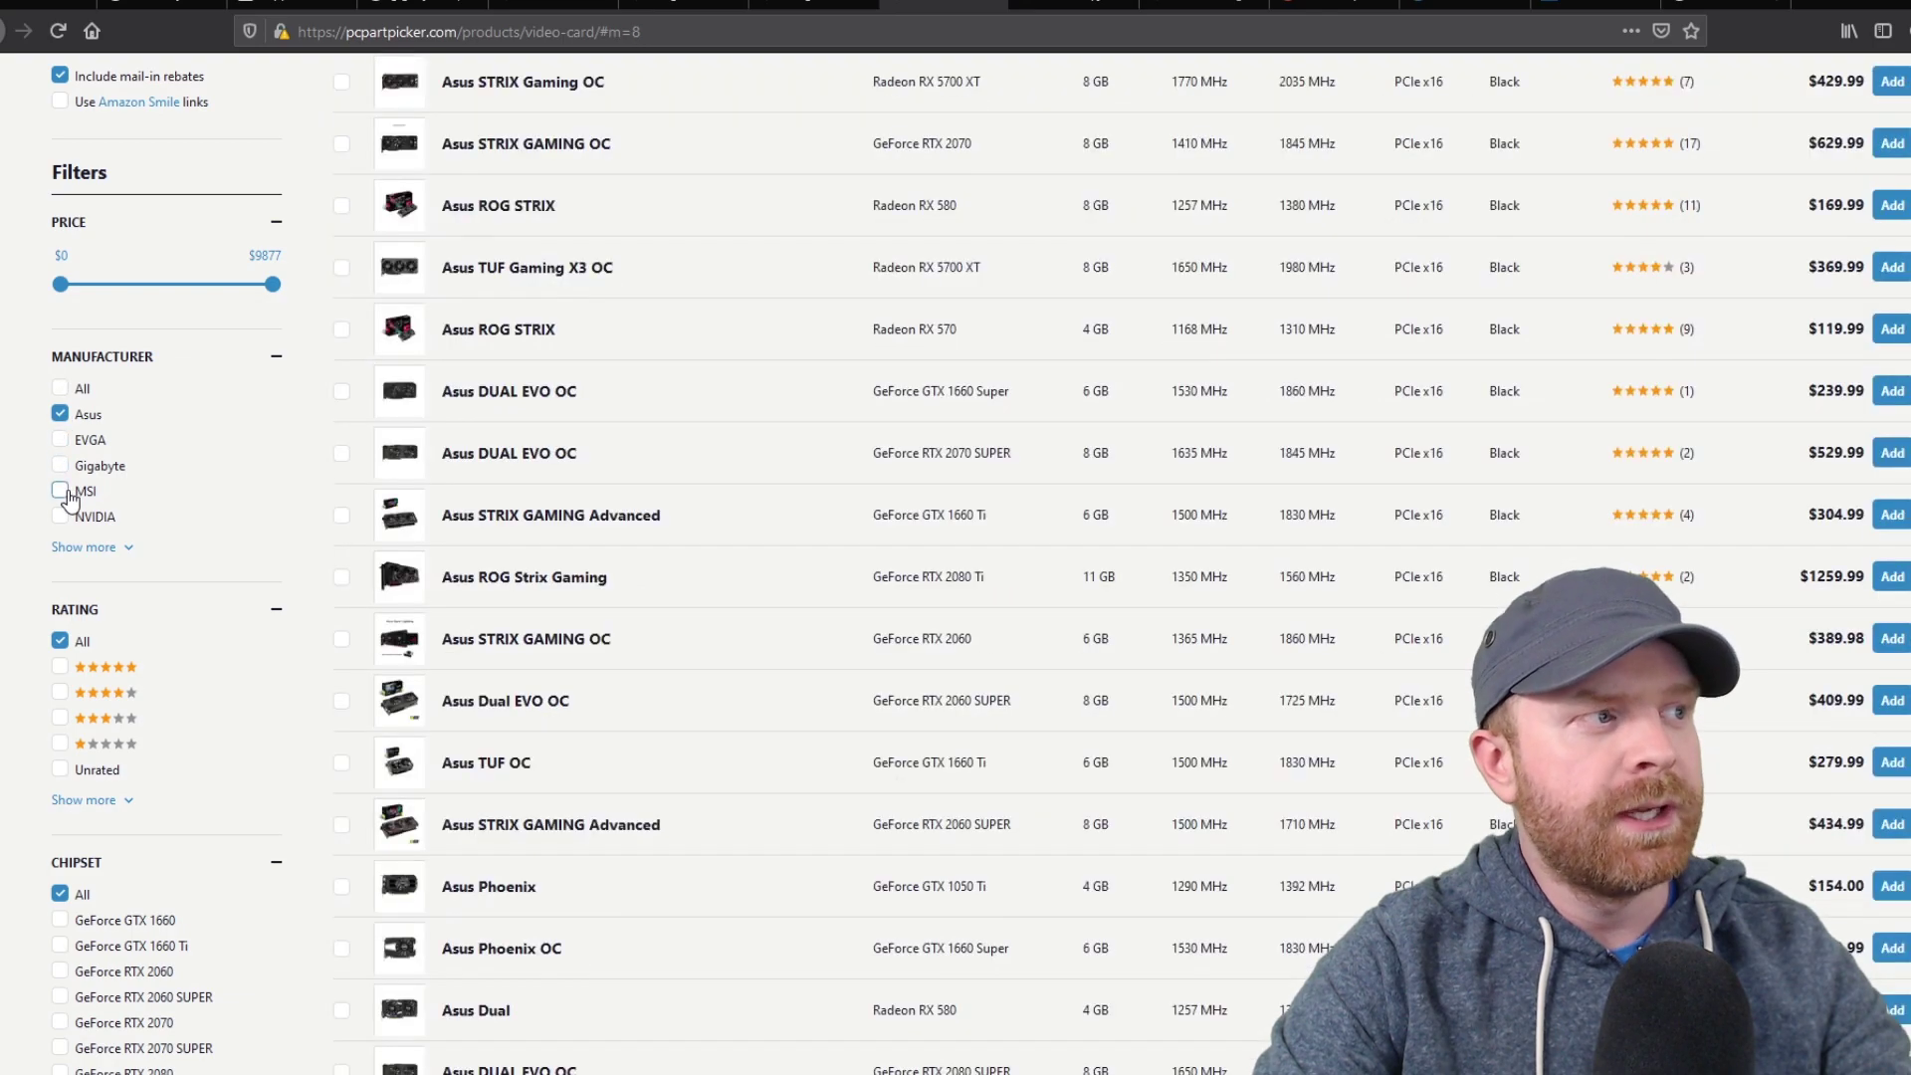
left_click(60, 491)
scroll(243, 285, "down", 5)
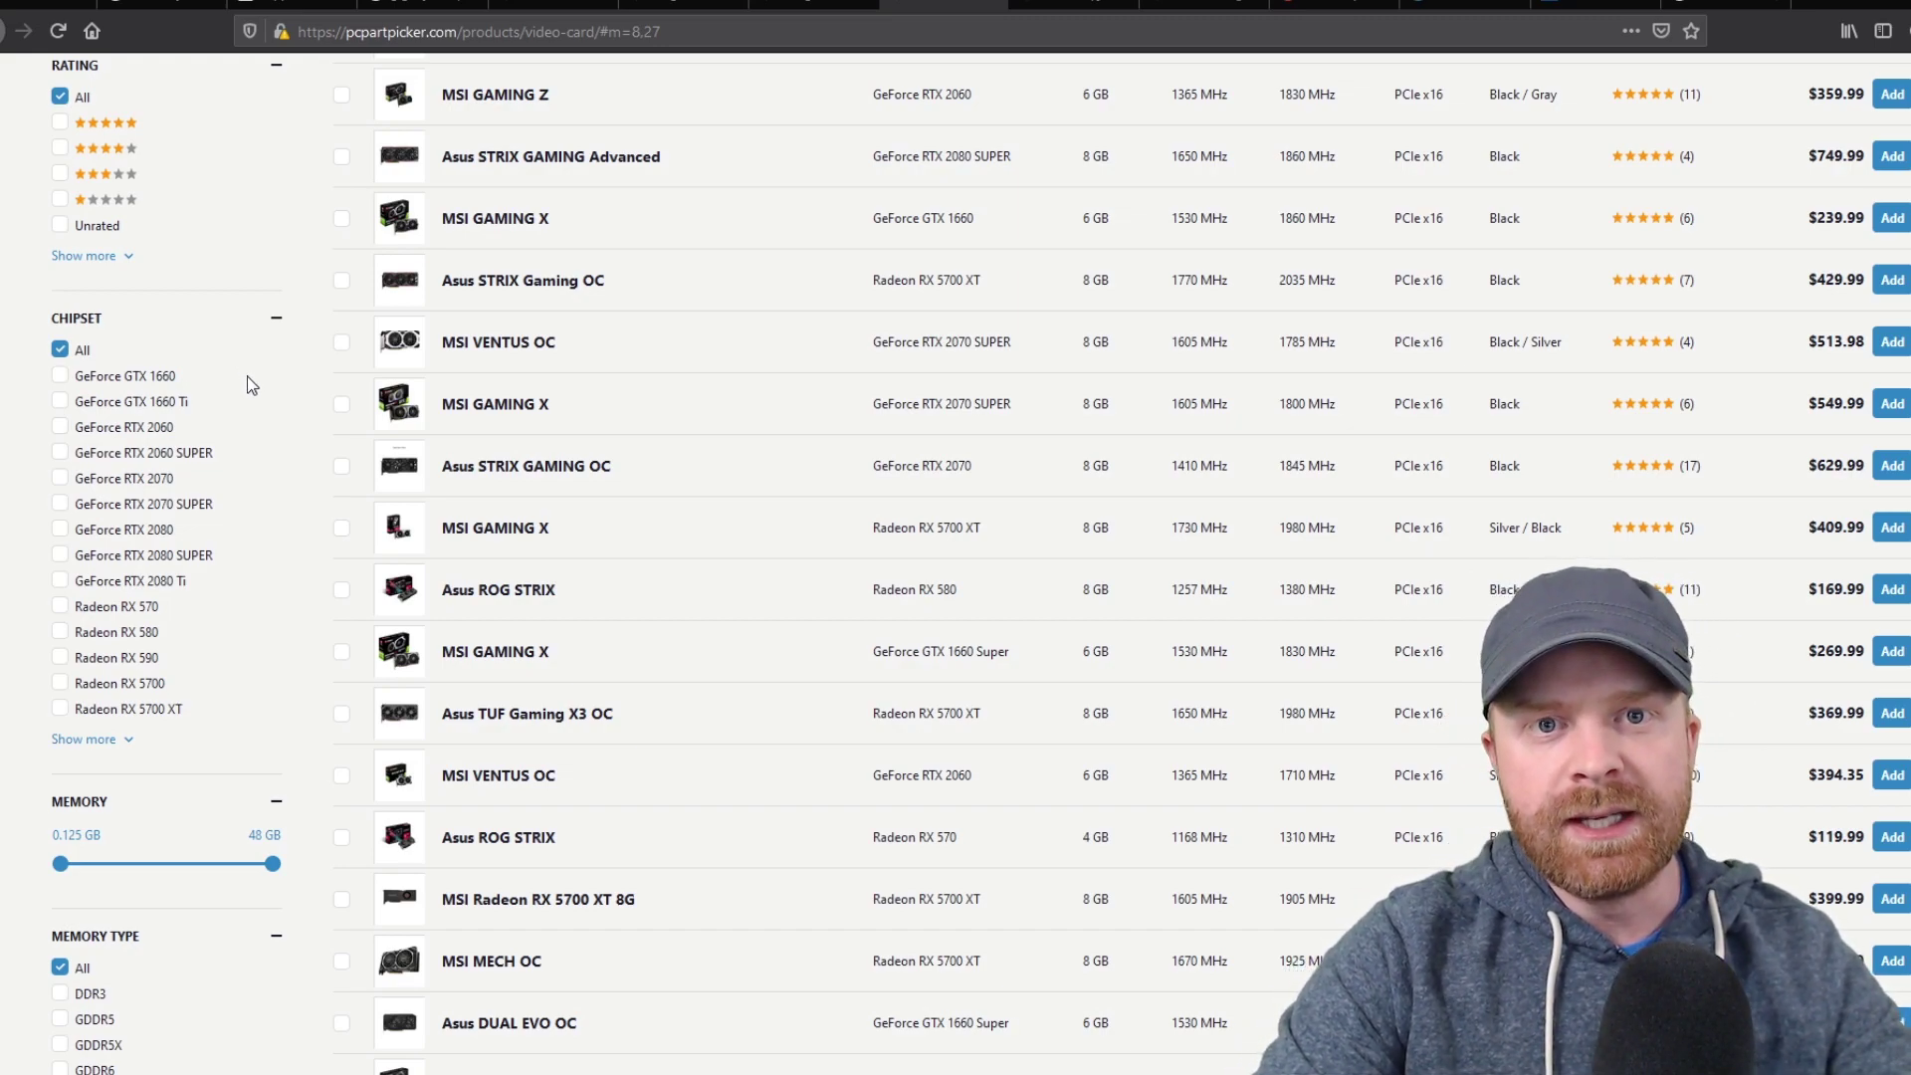
Look at the r/buildapc subreddit, then check Beat Saber's minimum and recommended system requirements on Steam.
left_click(1205, 4)
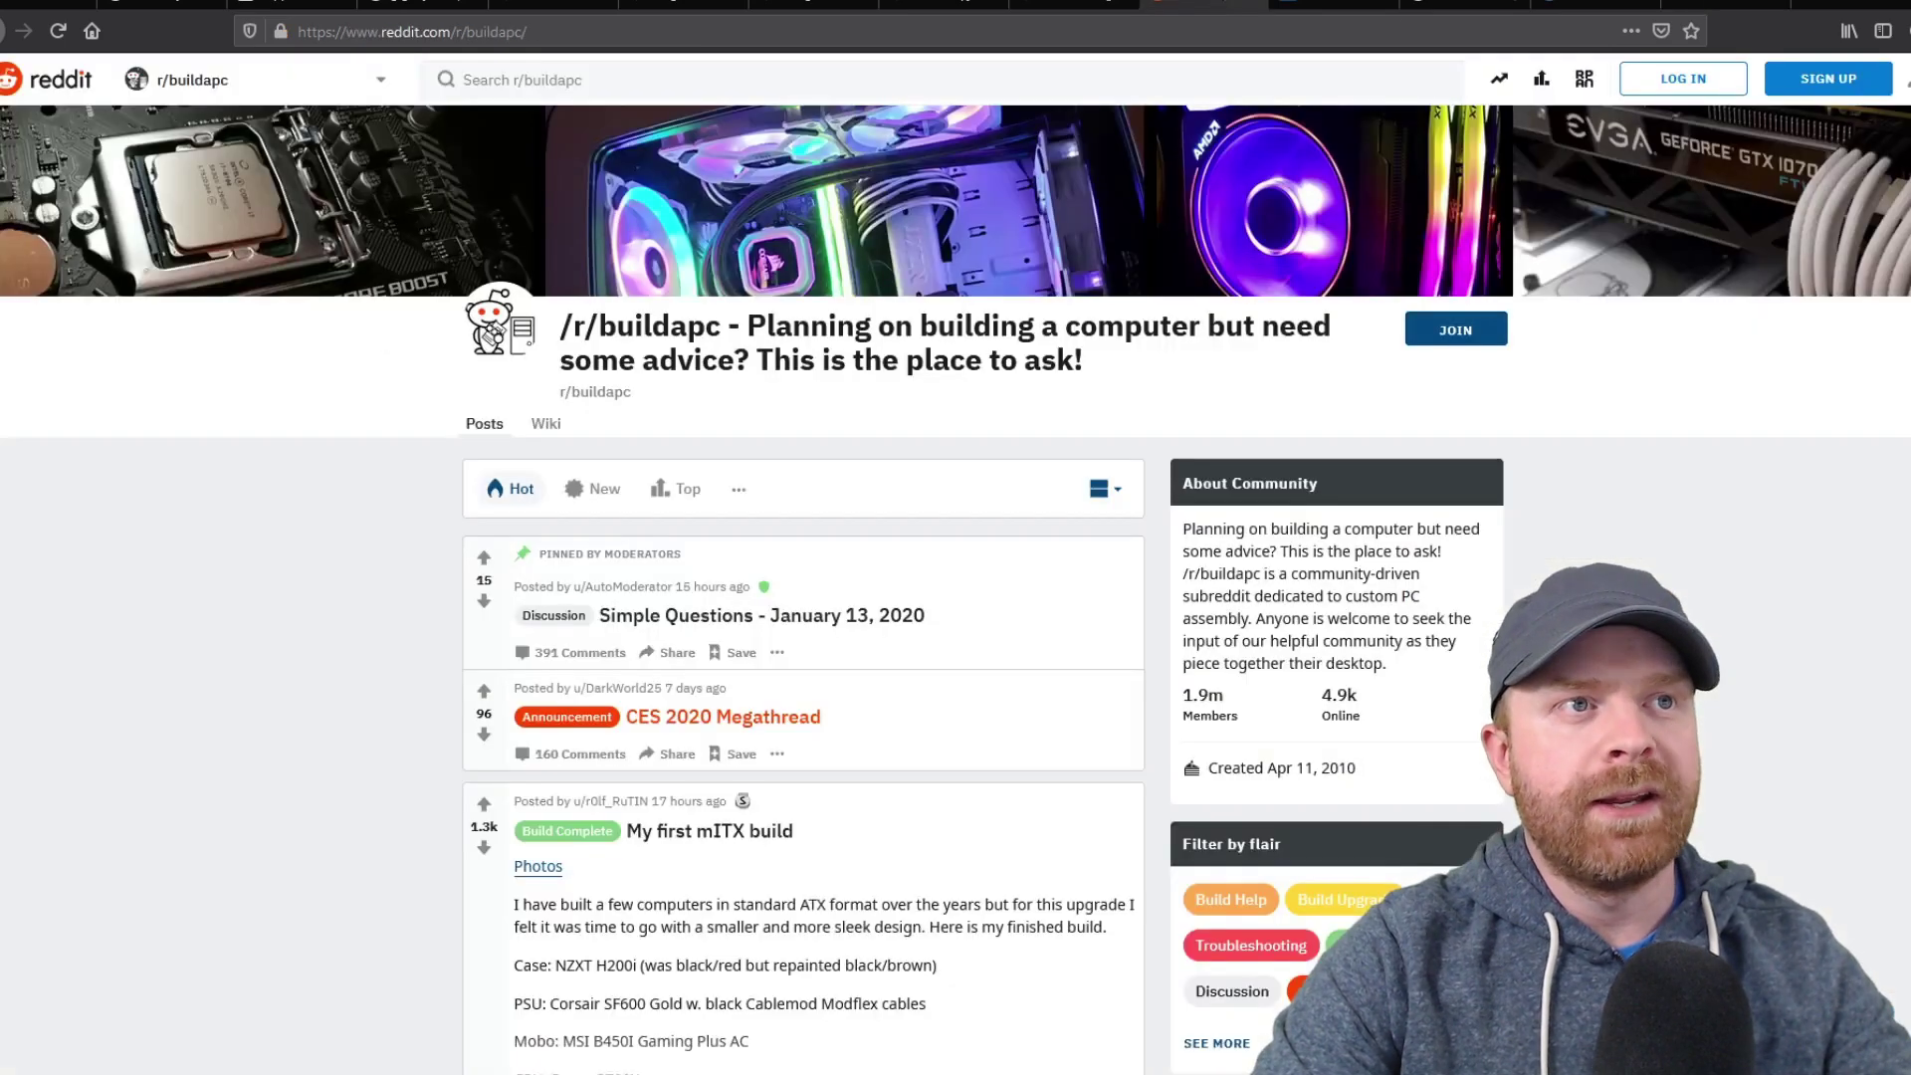
left_click(1593, 5)
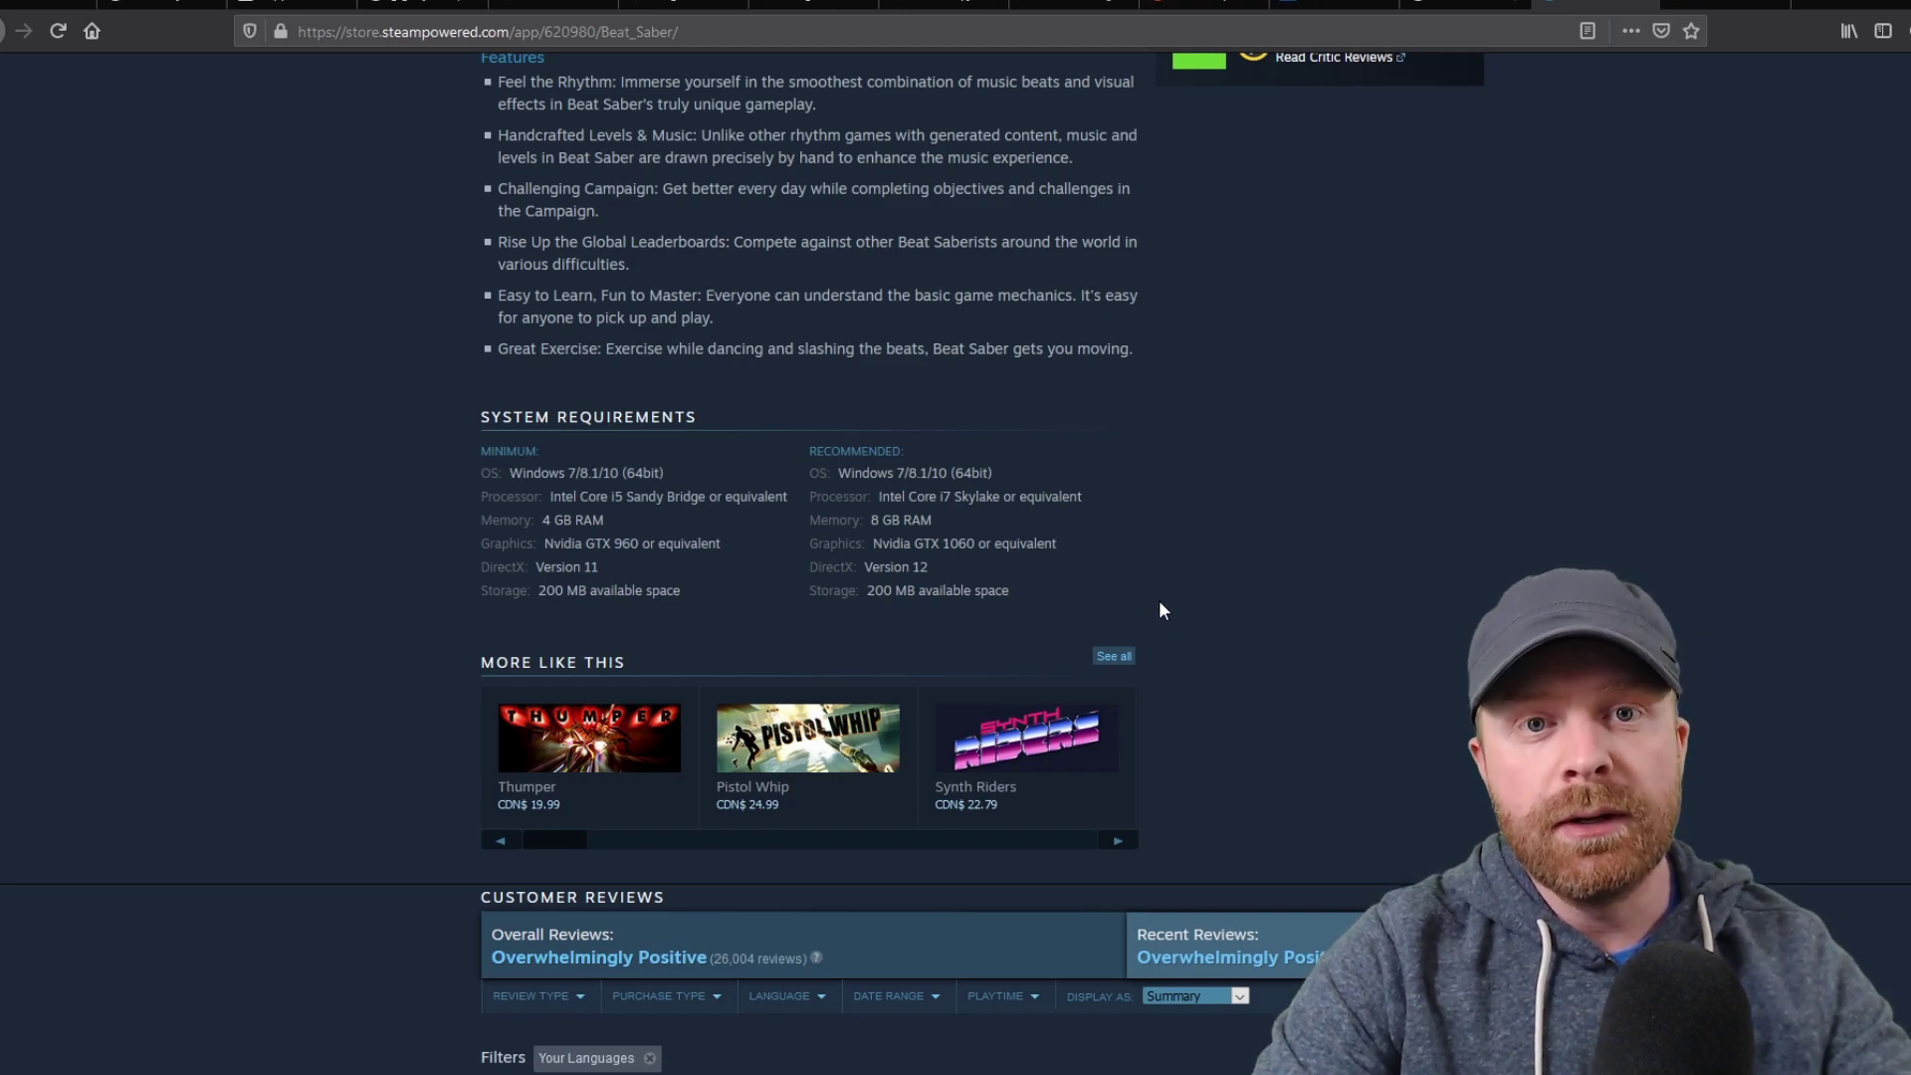
Return to the MSI video cards sorted by price and add the MSI ARMOR OC GeForce RTX 2060 SUPER to the build.
key("ctrl+Tab")
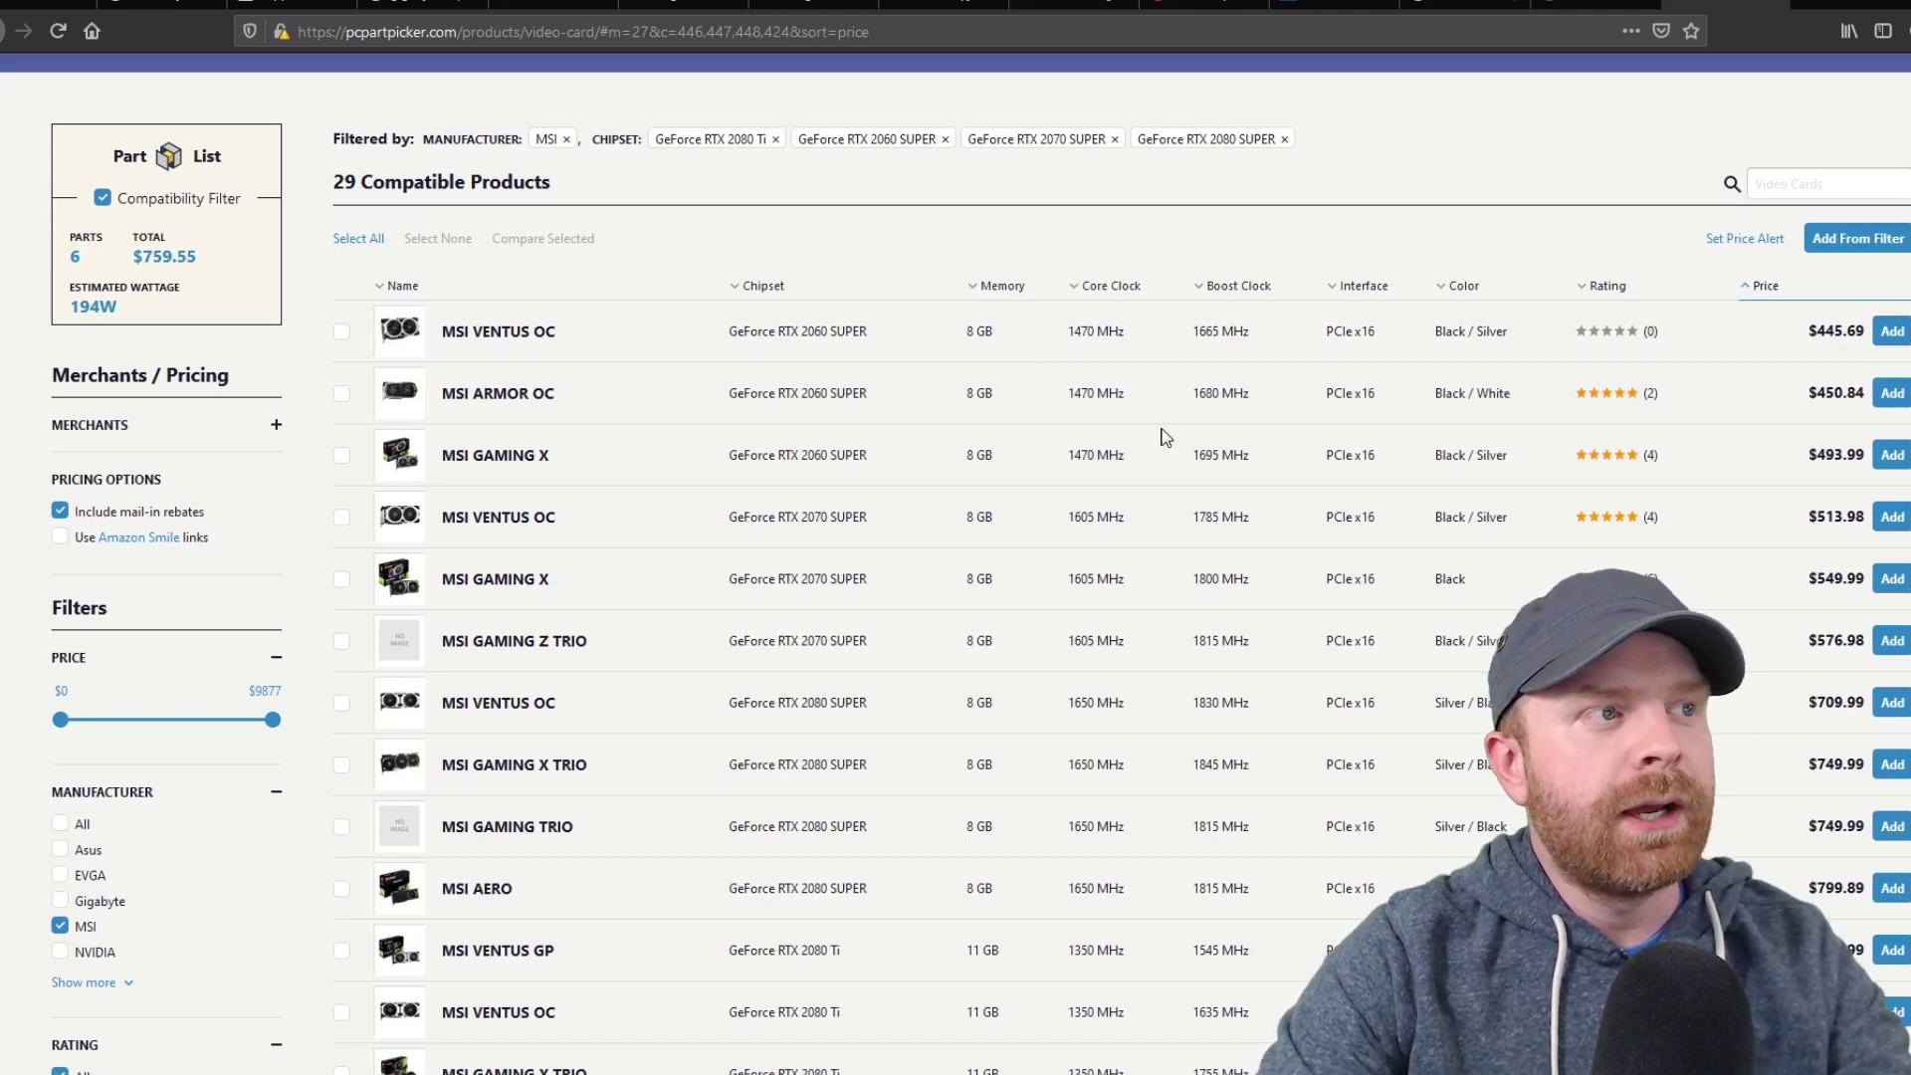
left_click(1891, 393)
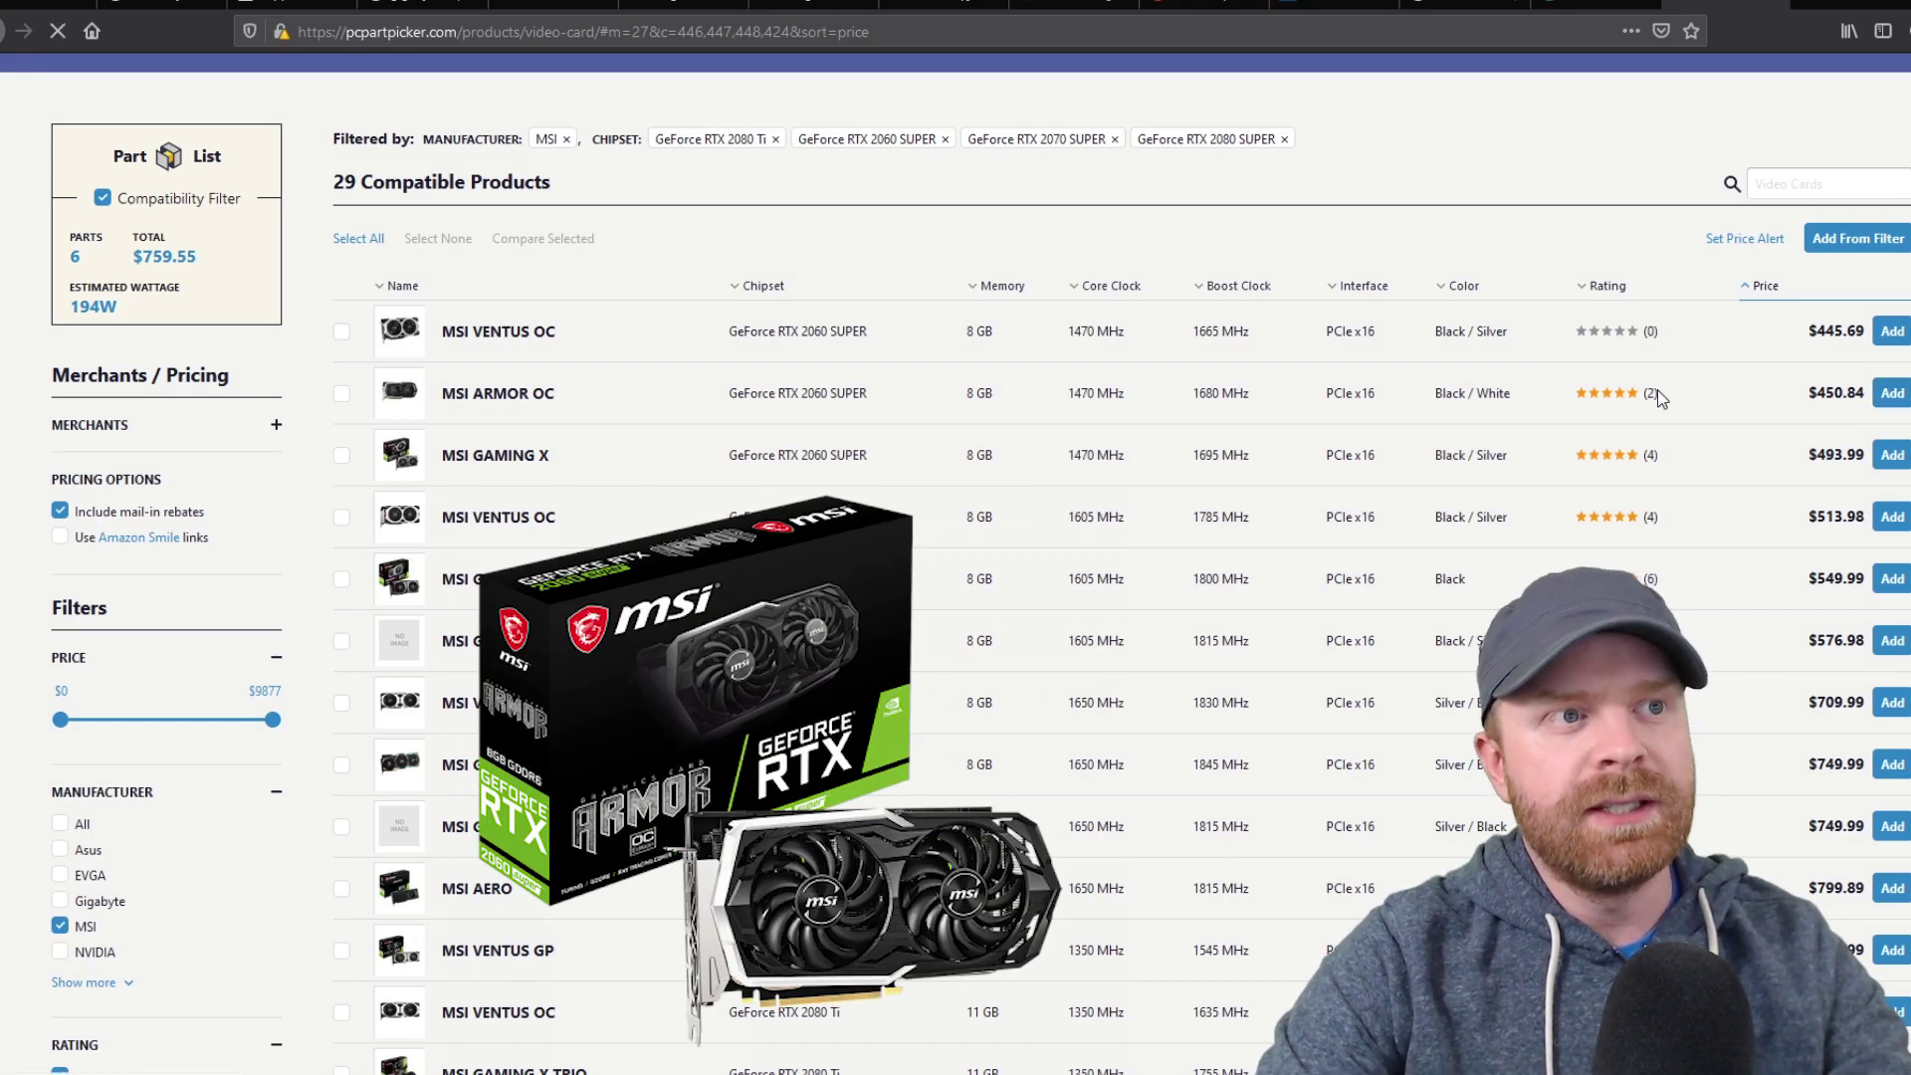
scroll(1740, 535, "down", 2)
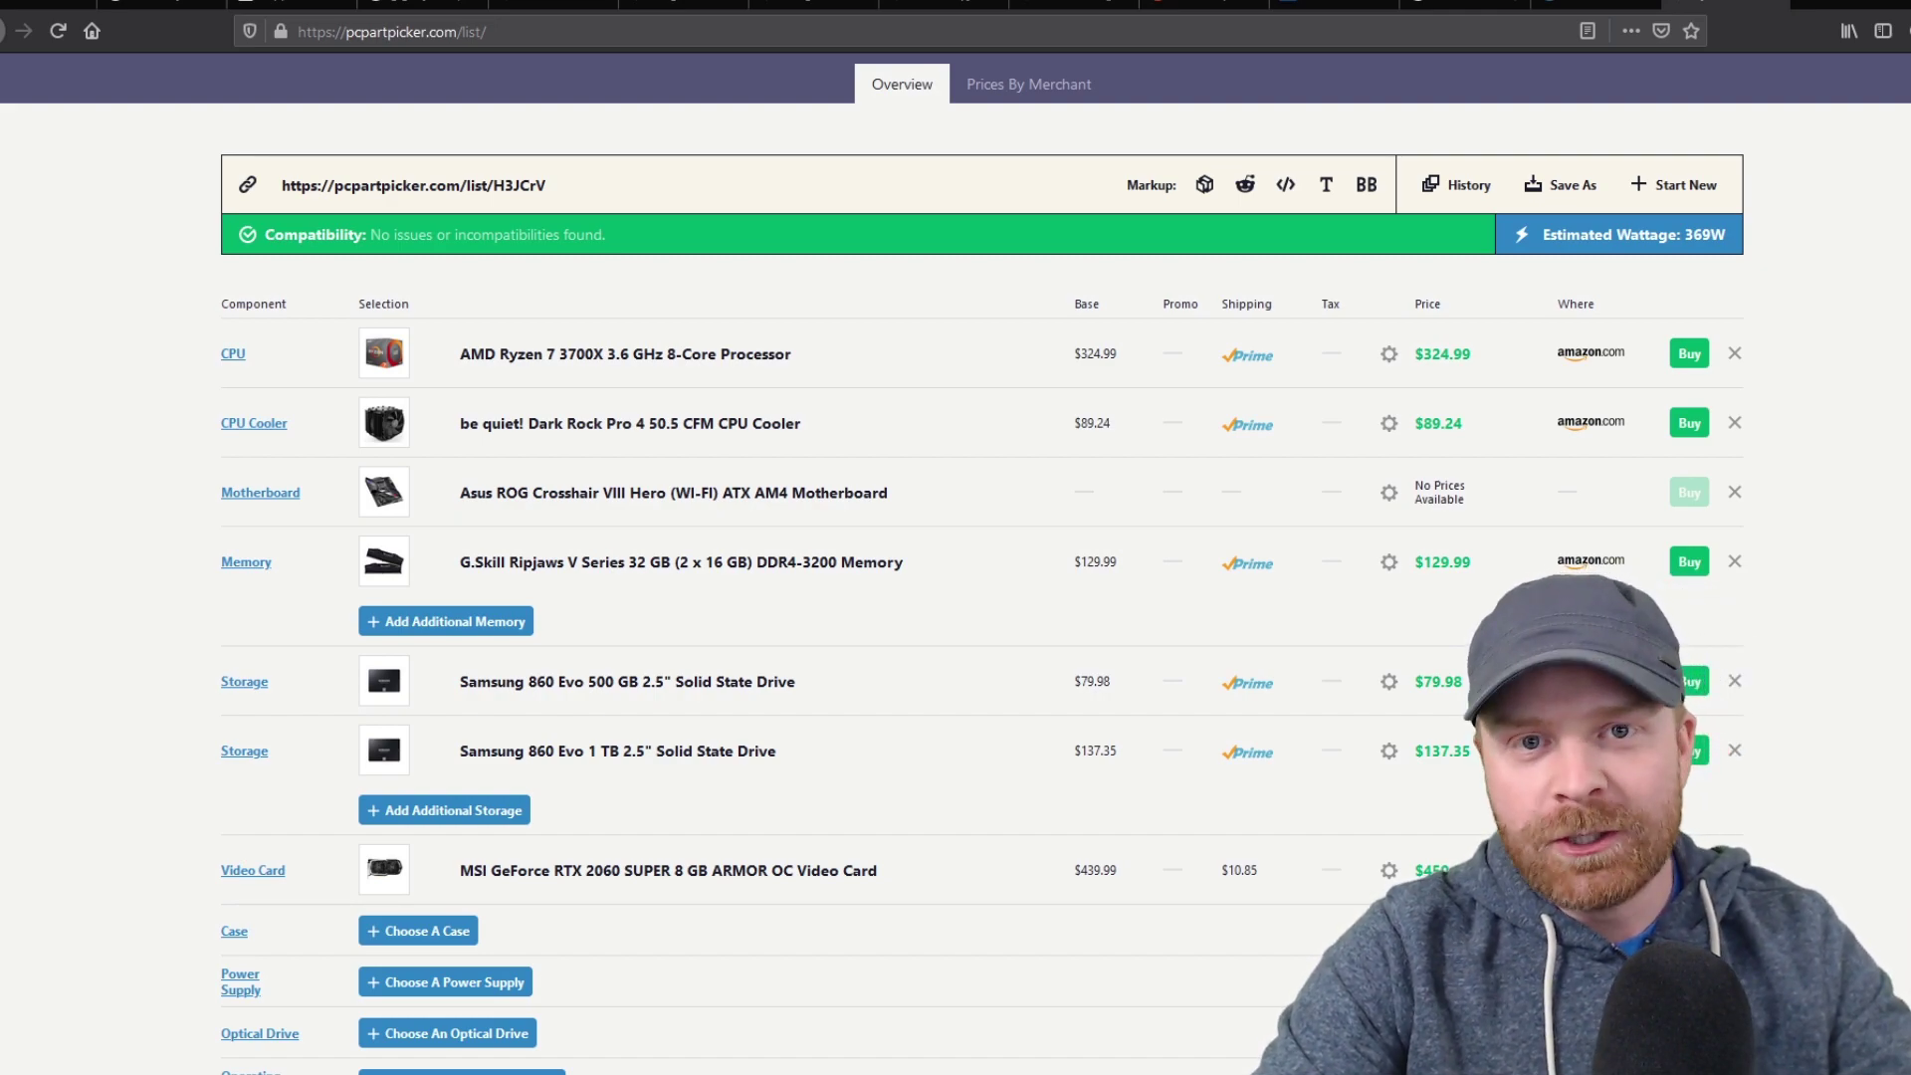
Open the compatible cases and browse their types, colours, side panels, drive bays and prices.
scroll(546, 576, "down", 3)
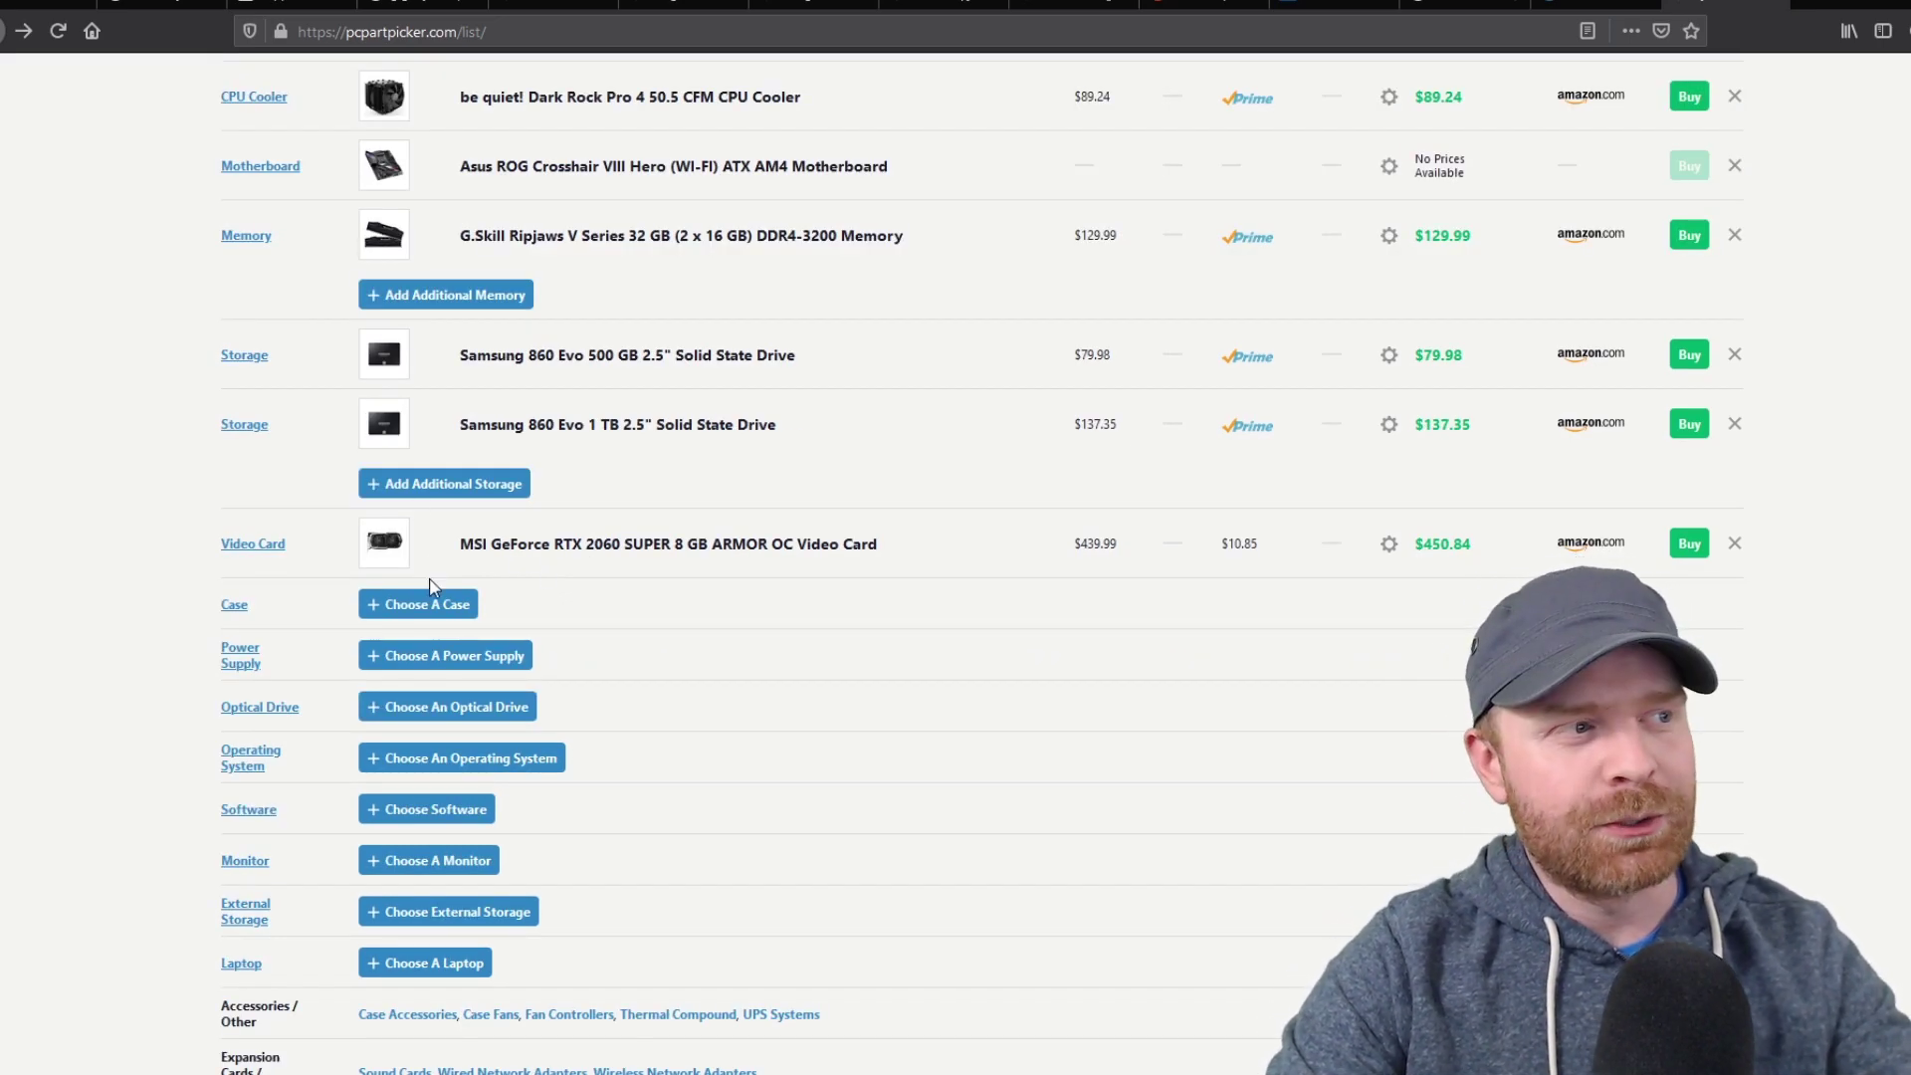
left_click(427, 615)
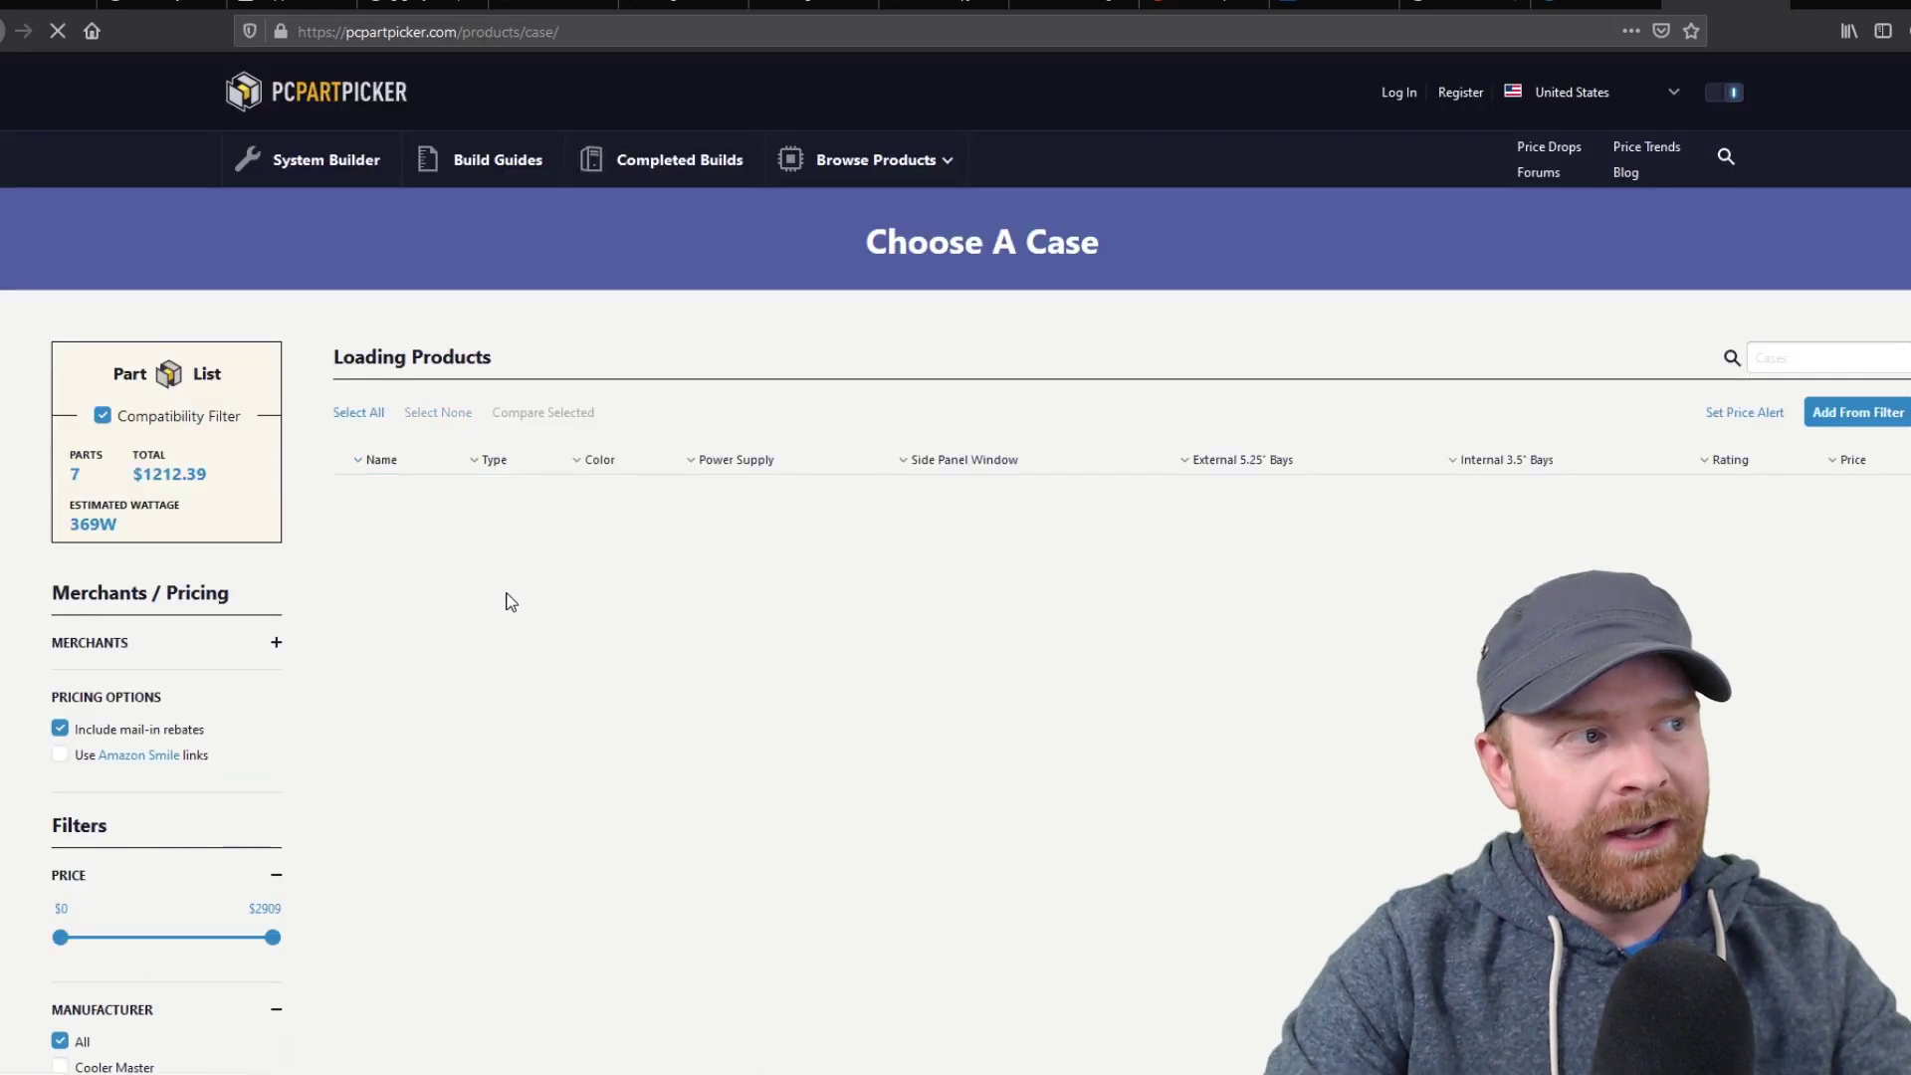
scroll(683, 494, "down", 2)
scroll(682, 495, "down", 1)
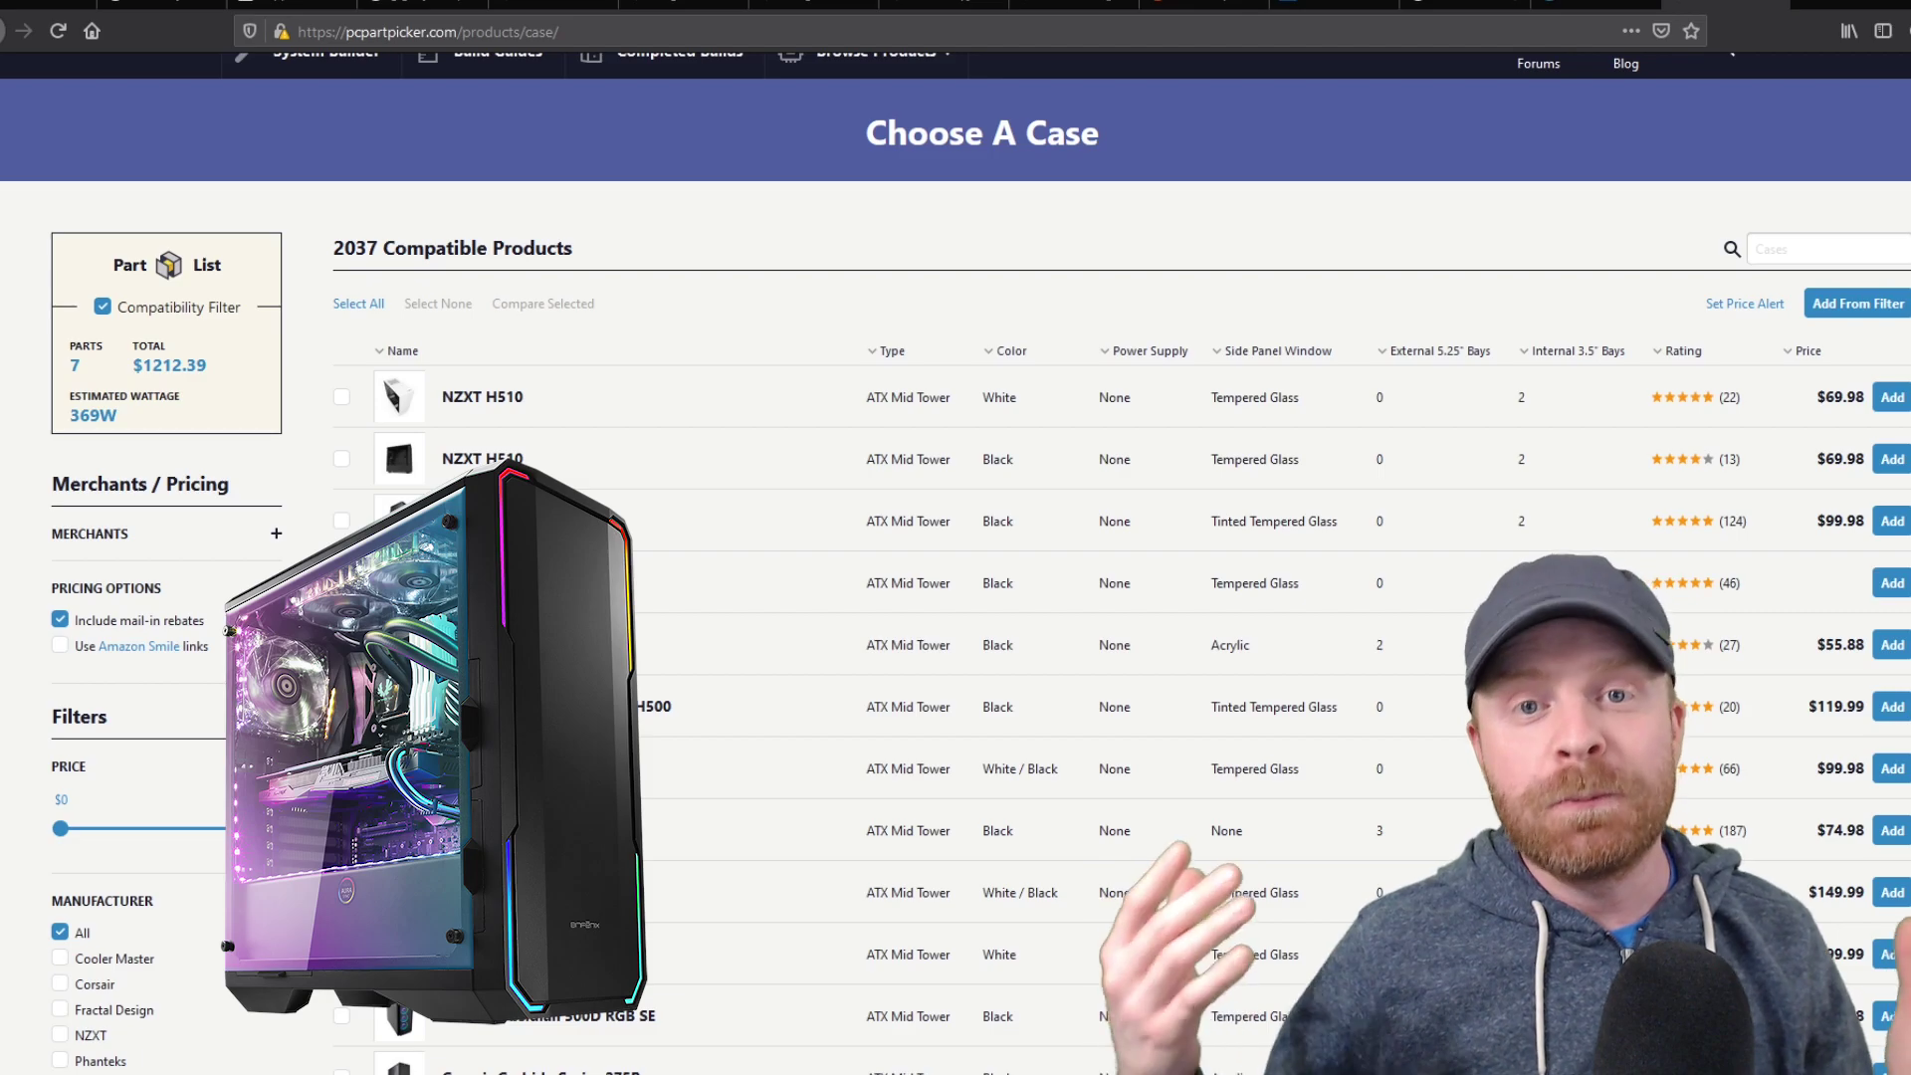
scroll(880, 463, "down", 2)
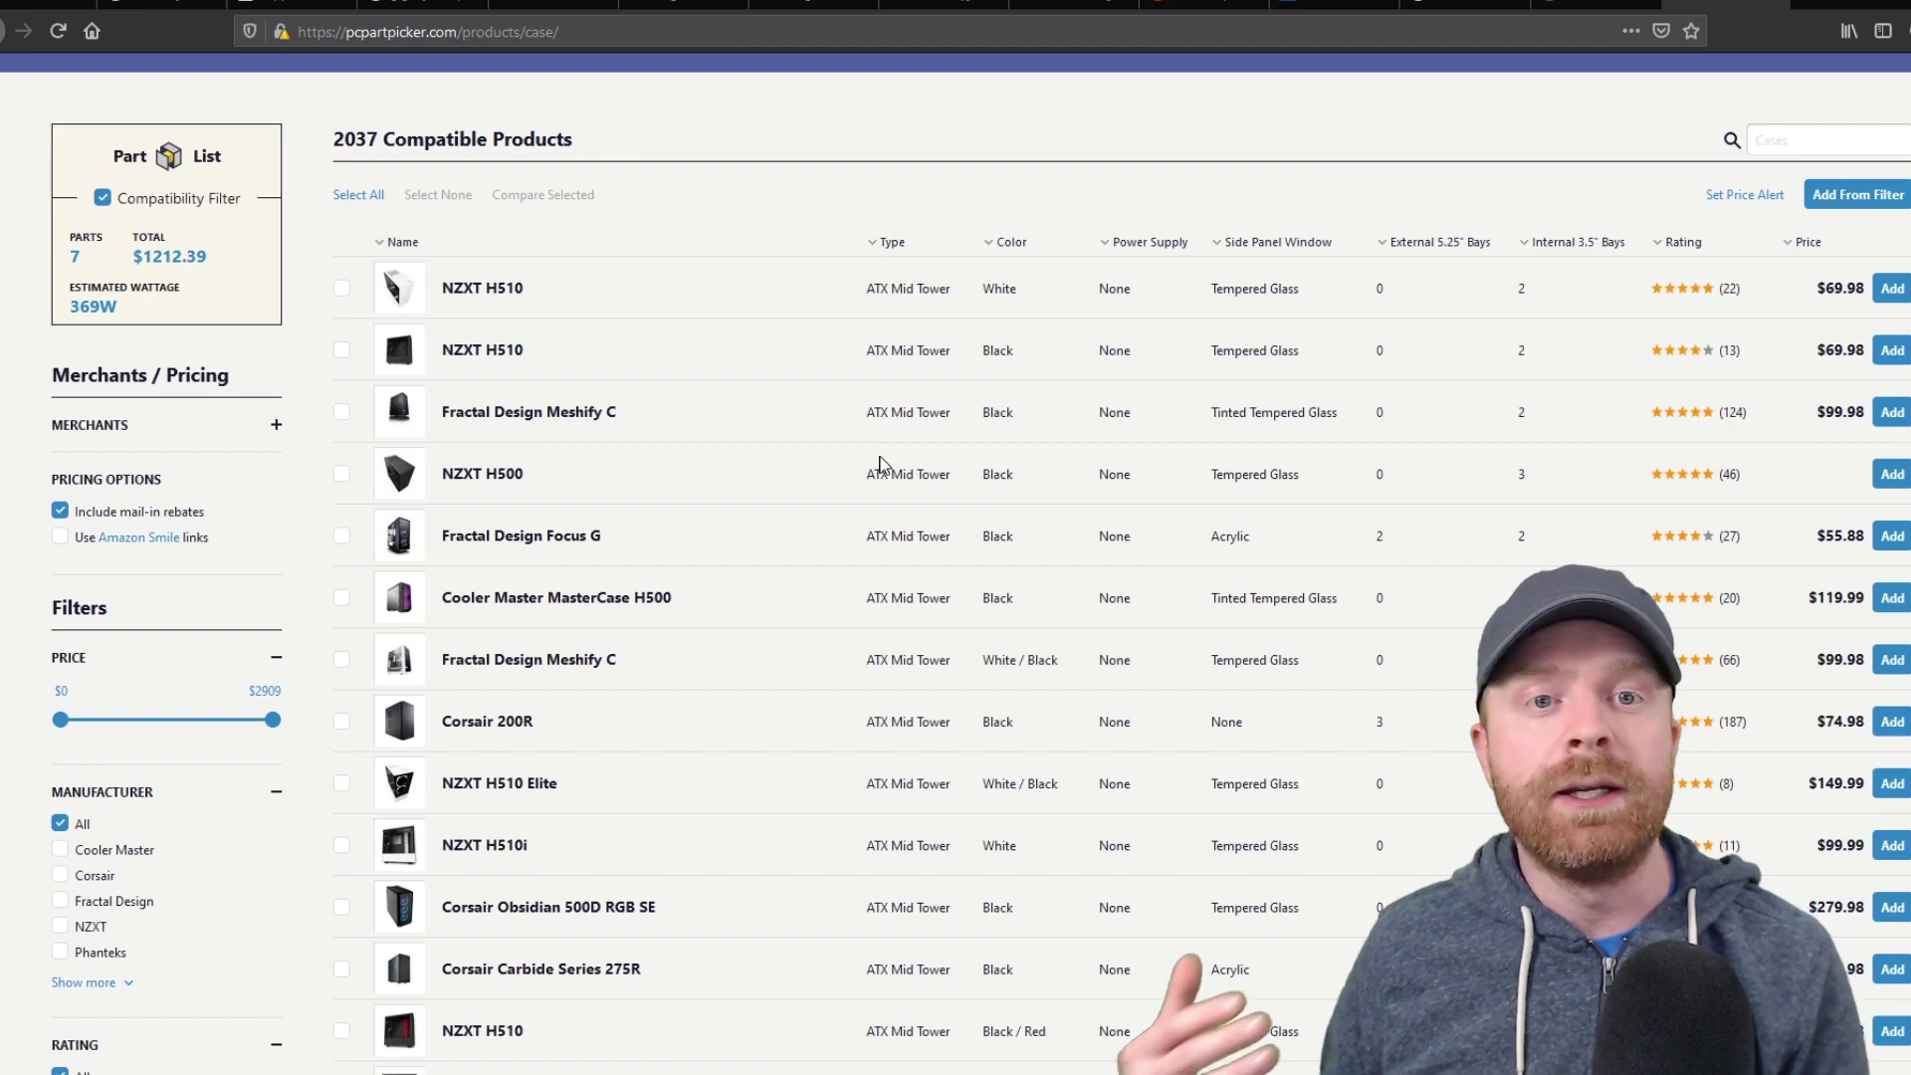
scroll(762, 541, "down", 5)
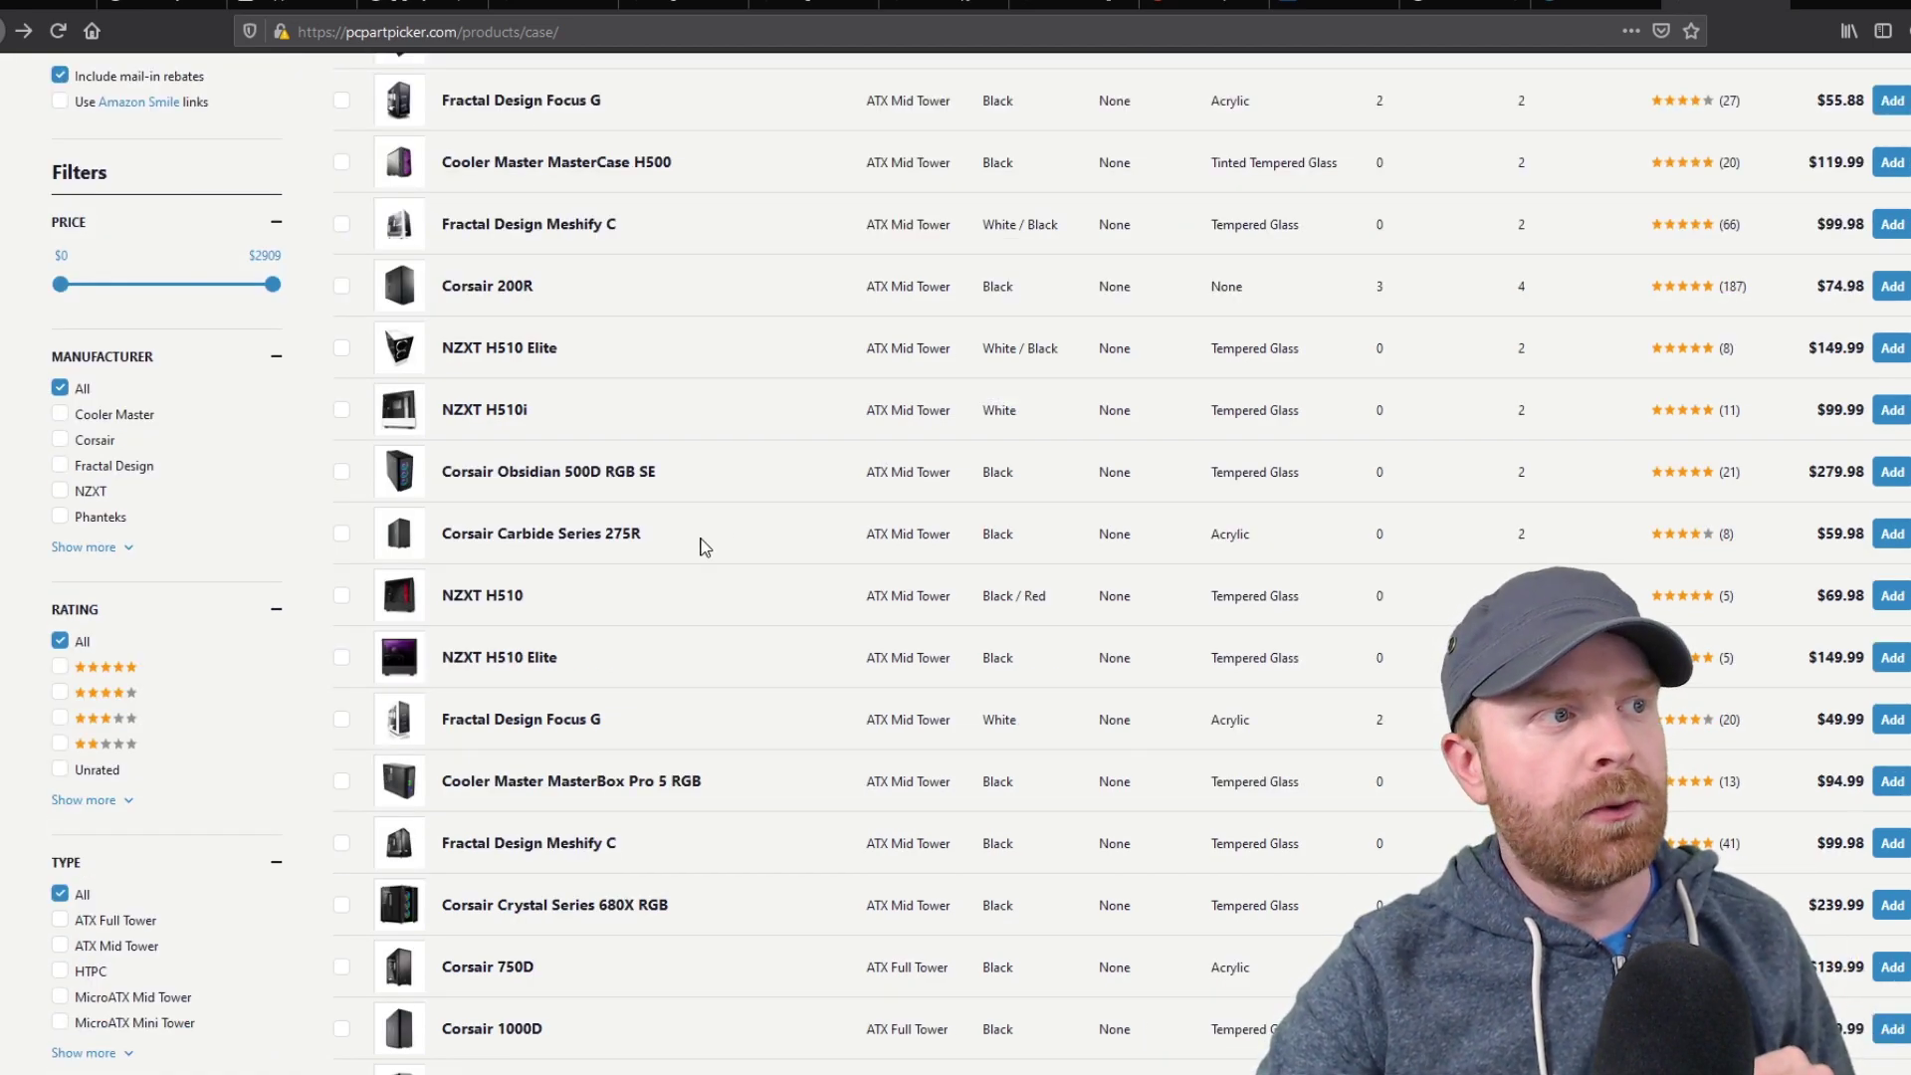
View the Corsair Carbide Series 275R case's photos, then add the be quiet! Dark Base Pro 900 Rev. 2 case to the build.
left_click(590, 536)
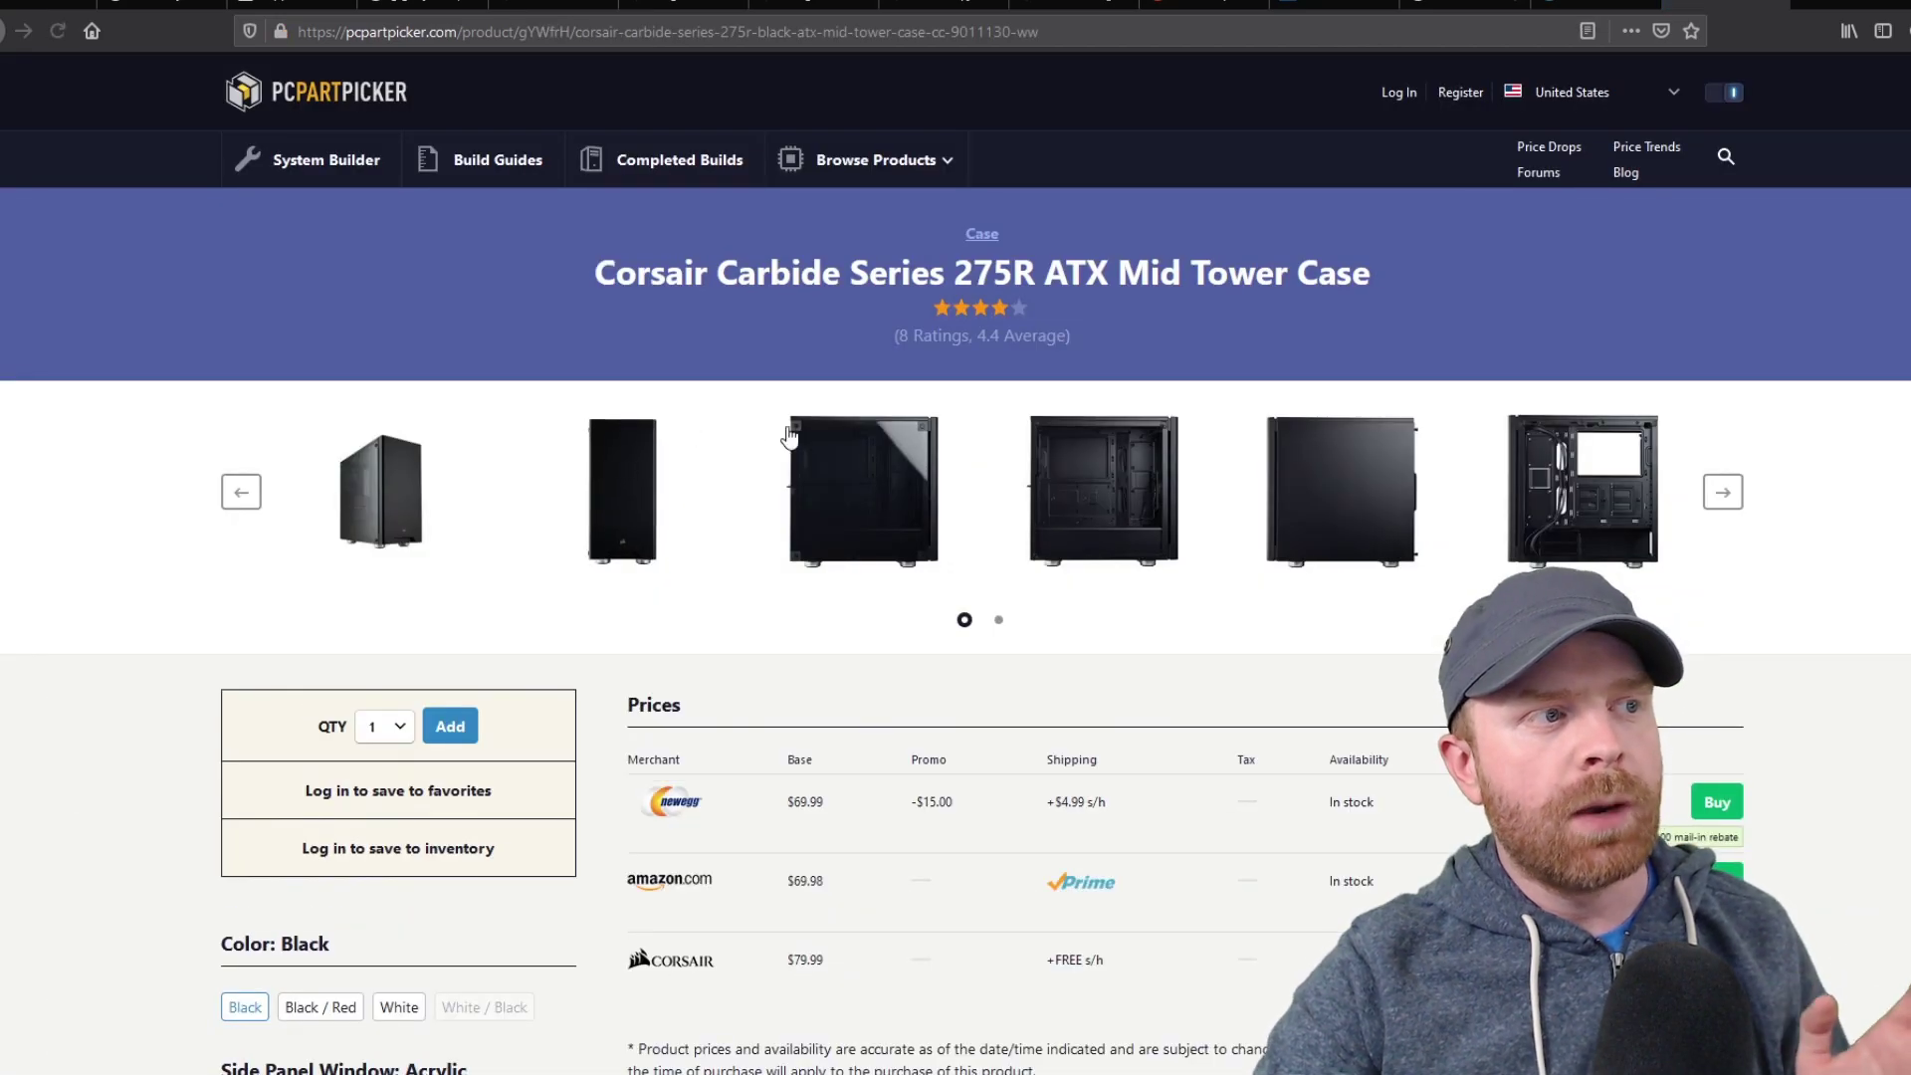
left_click(1037, 559)
left_click(1851, 97)
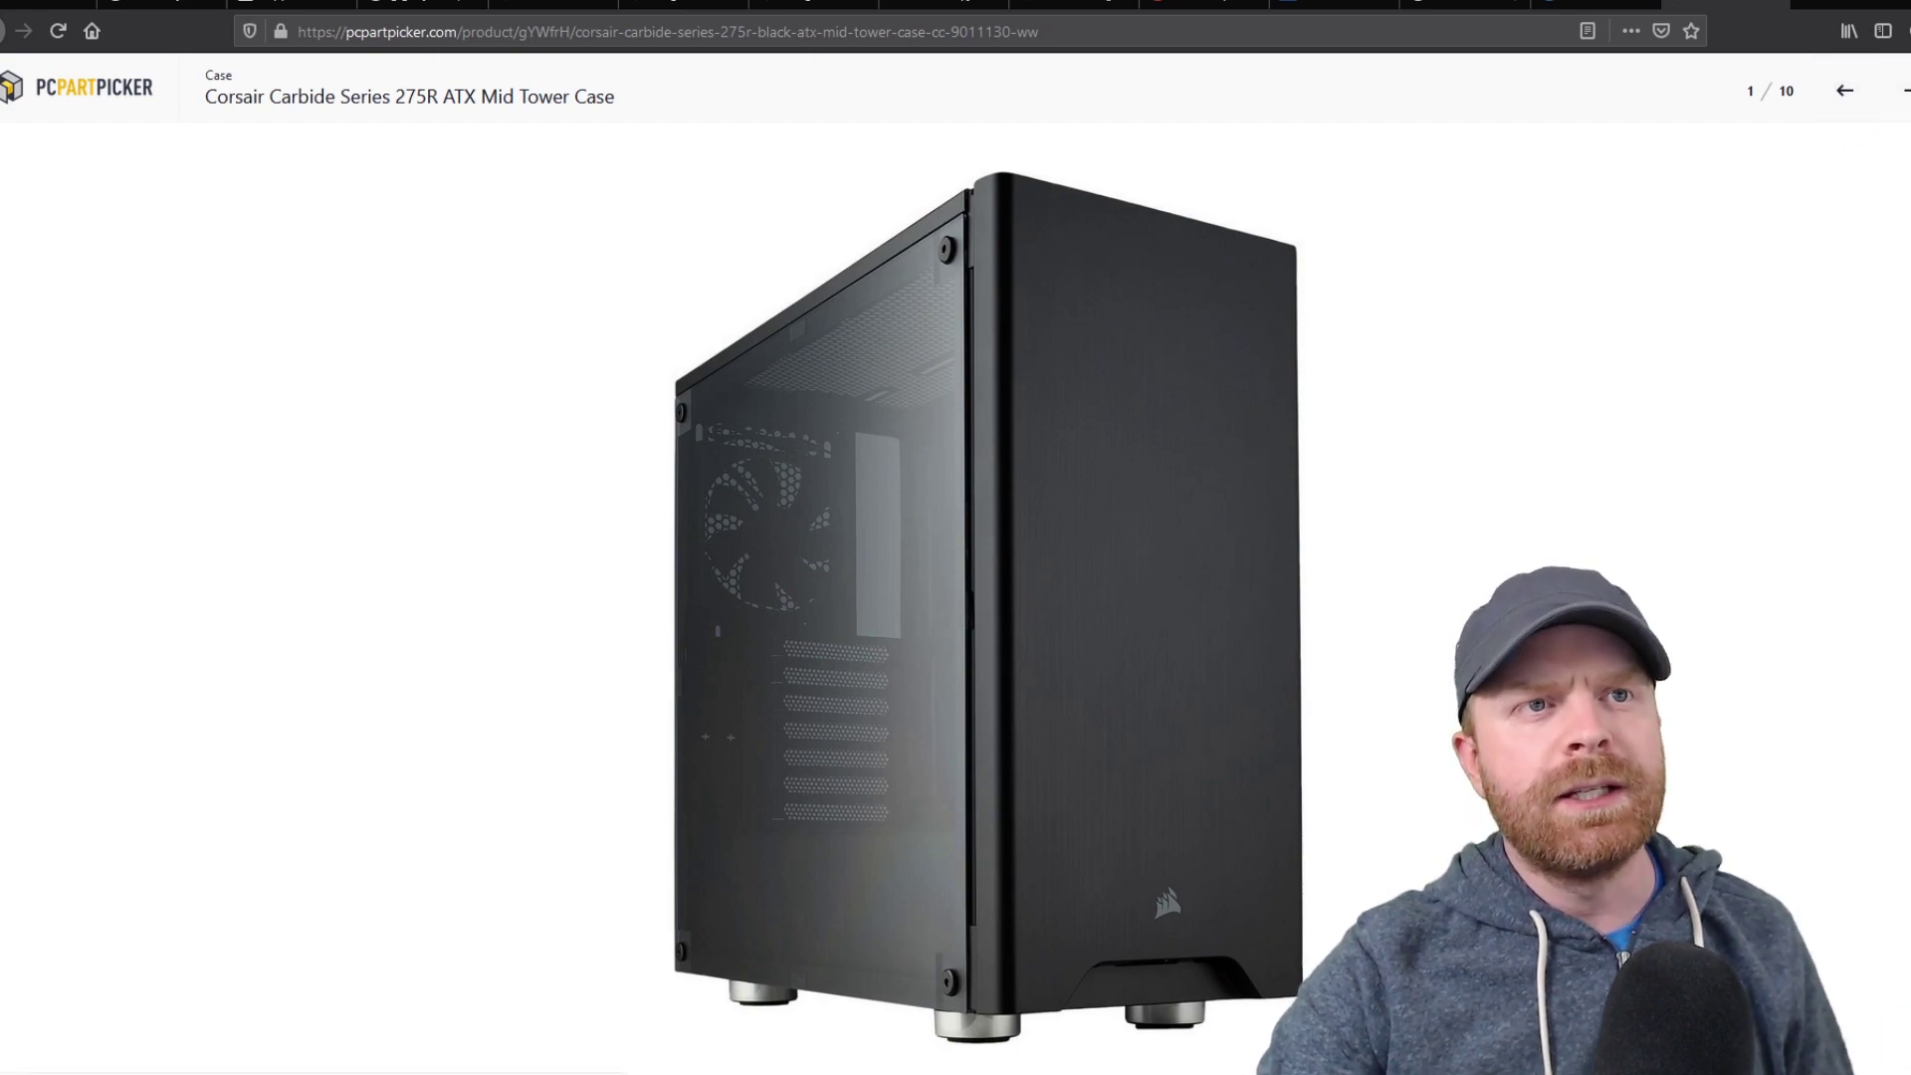
key("Escape")
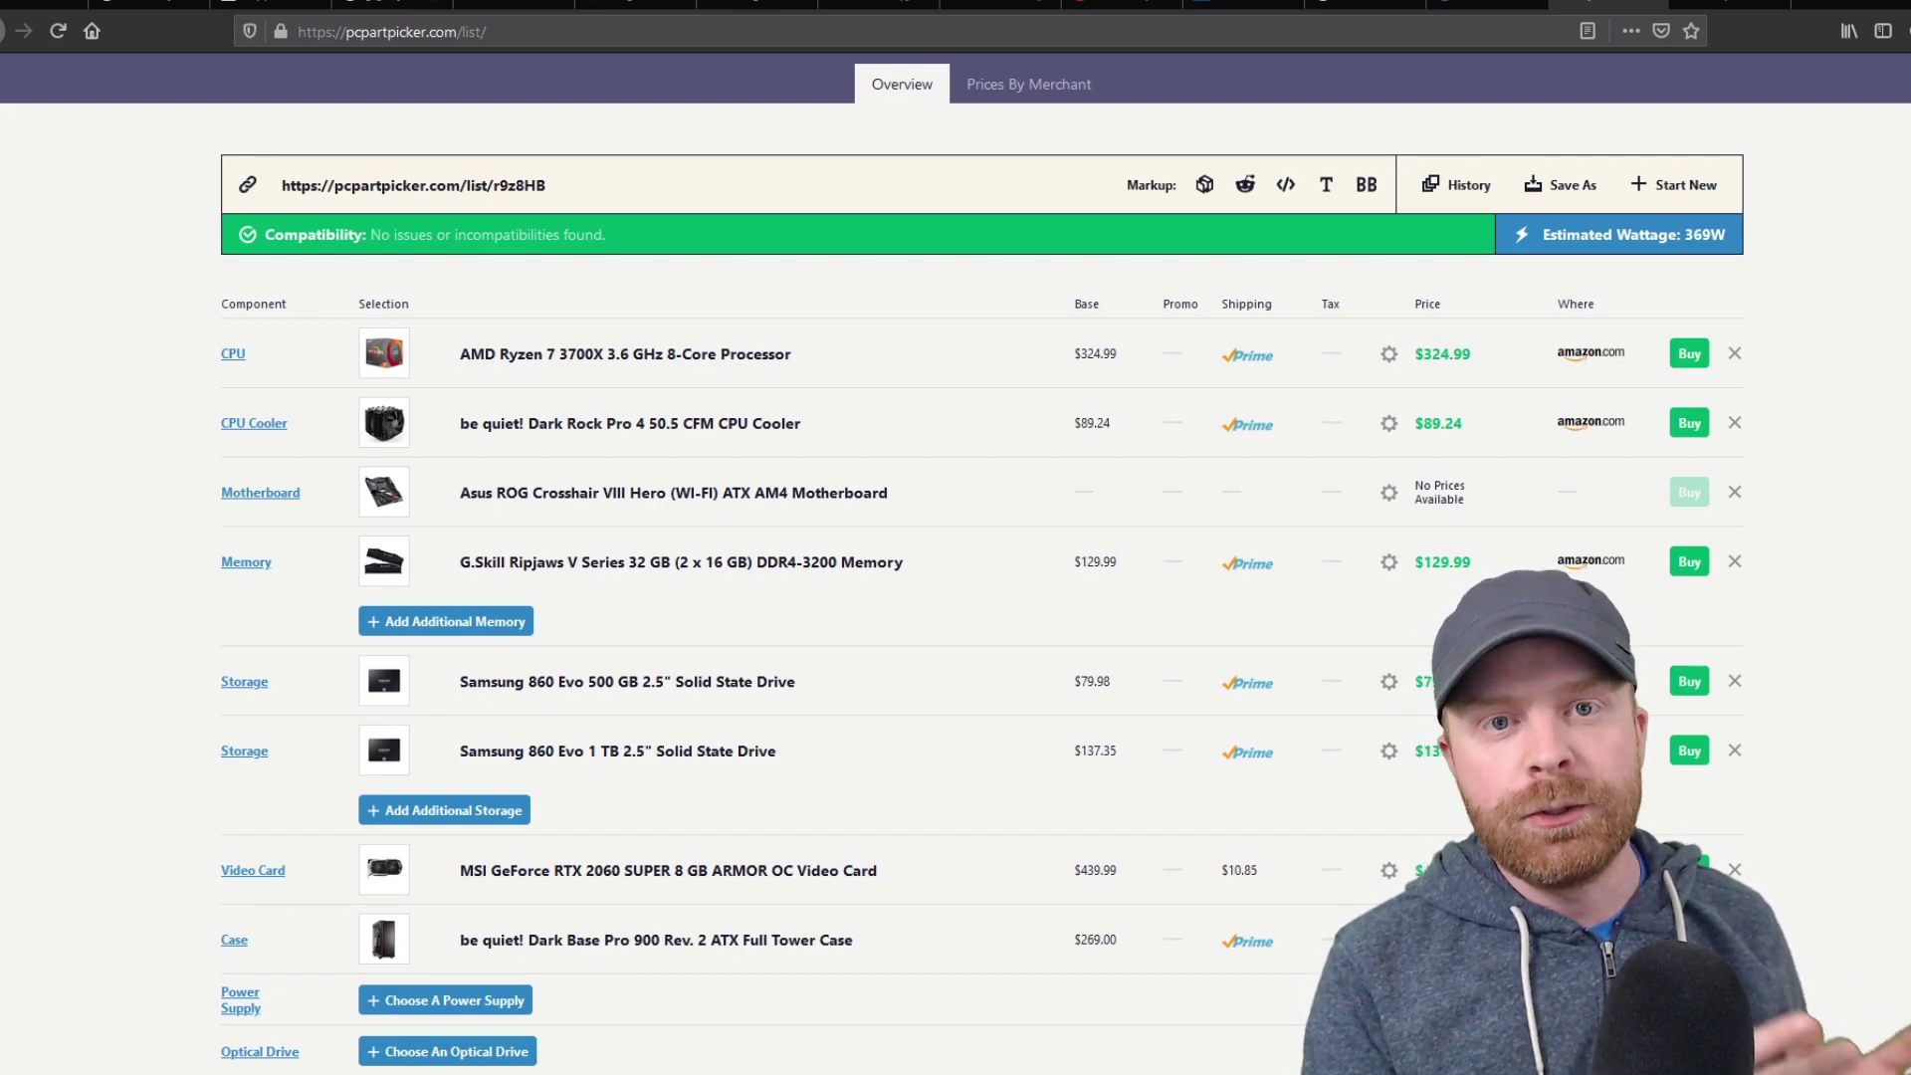
Review the selected parts in the list and check the build's estimated wattage.
scroll(1002, 756, "down", 3)
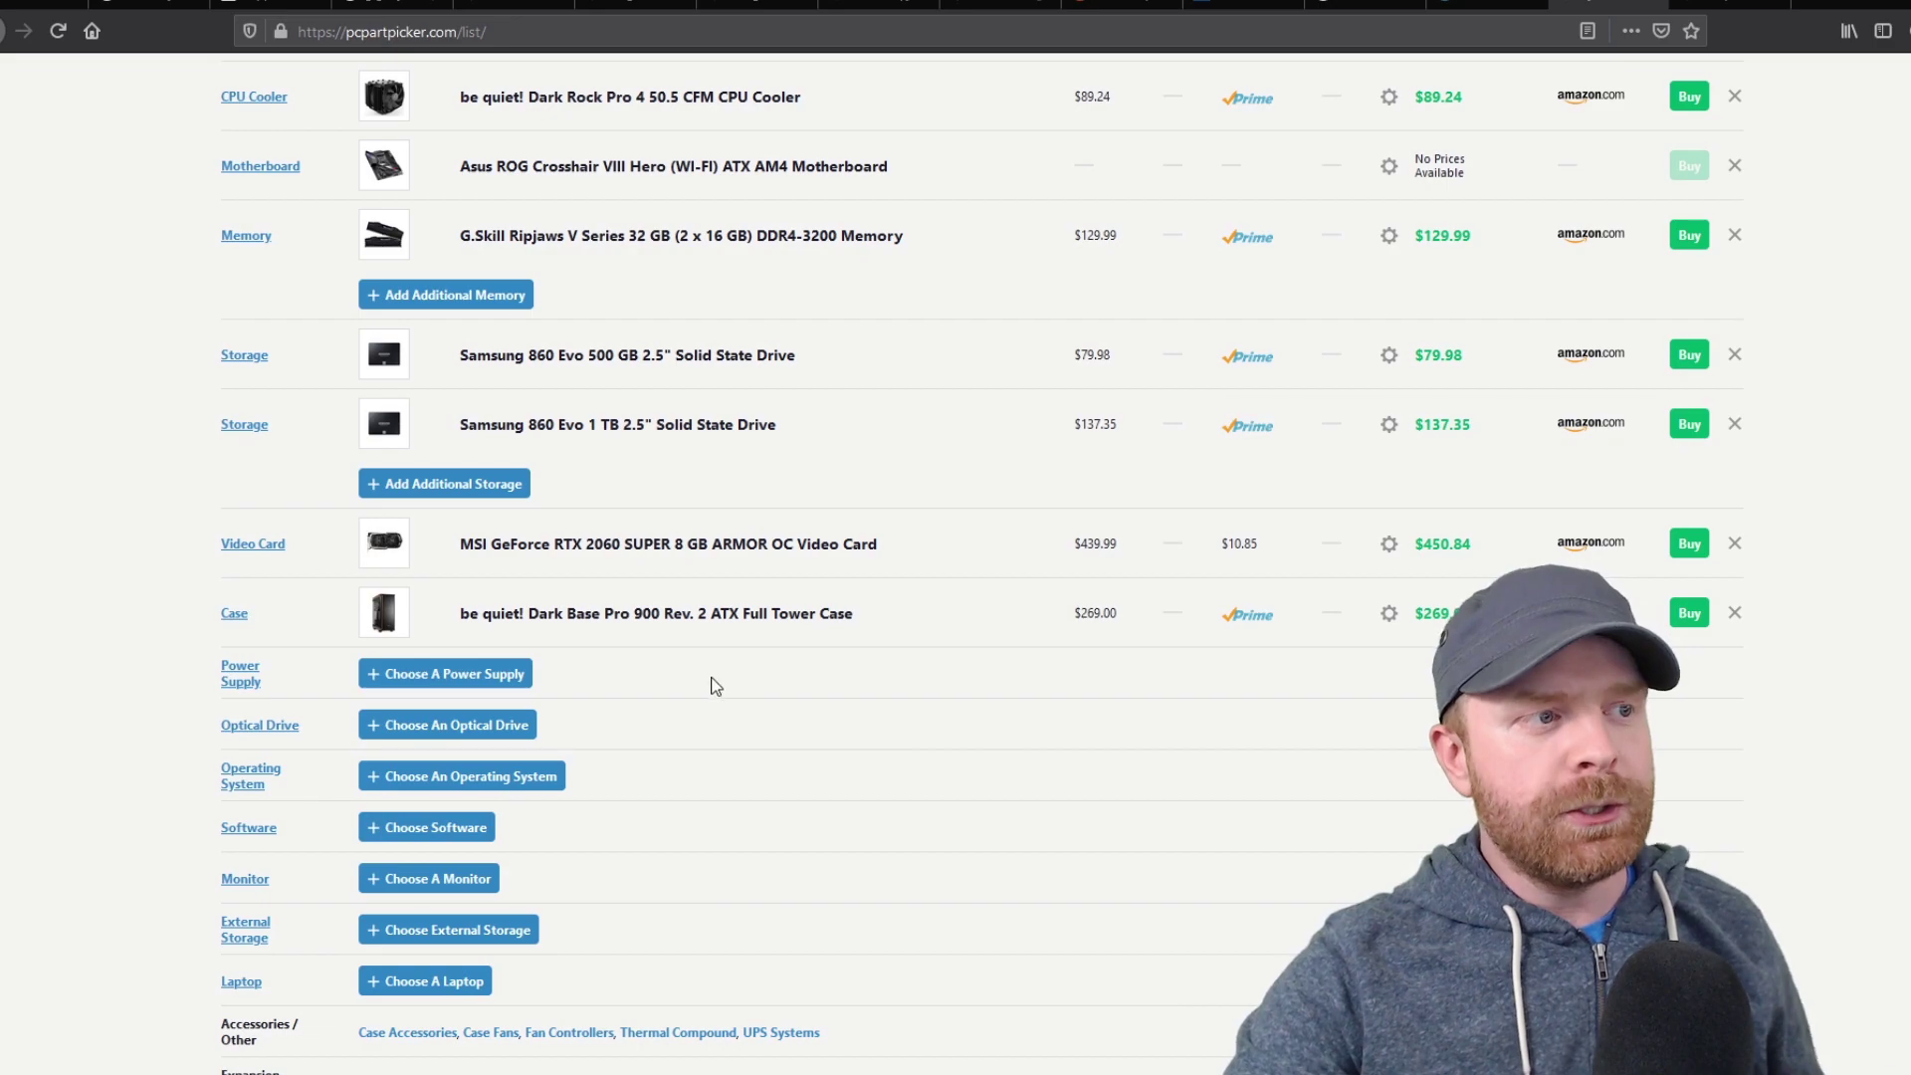
scroll(749, 673, "up", 3)
scroll(917, 751, "down", 2)
scroll(996, 796, "up", 4)
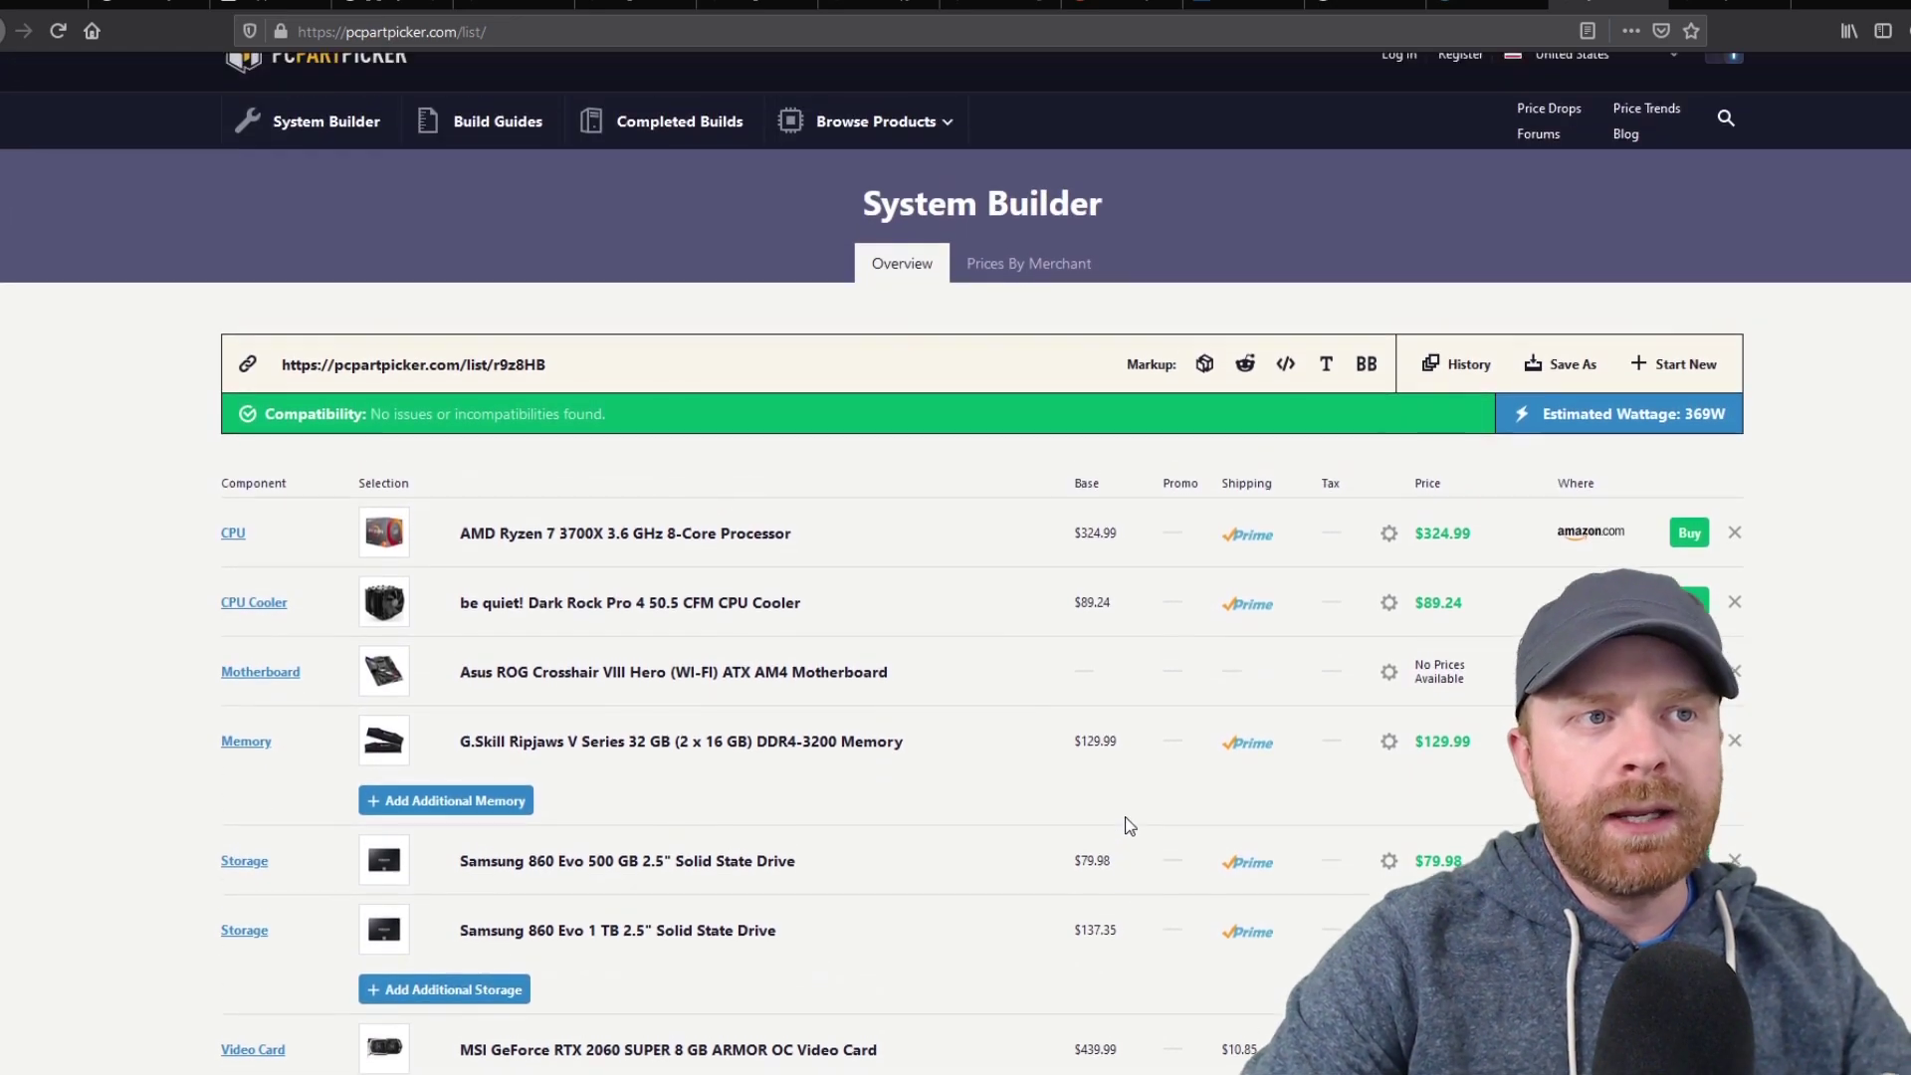
left_click(1510, 460)
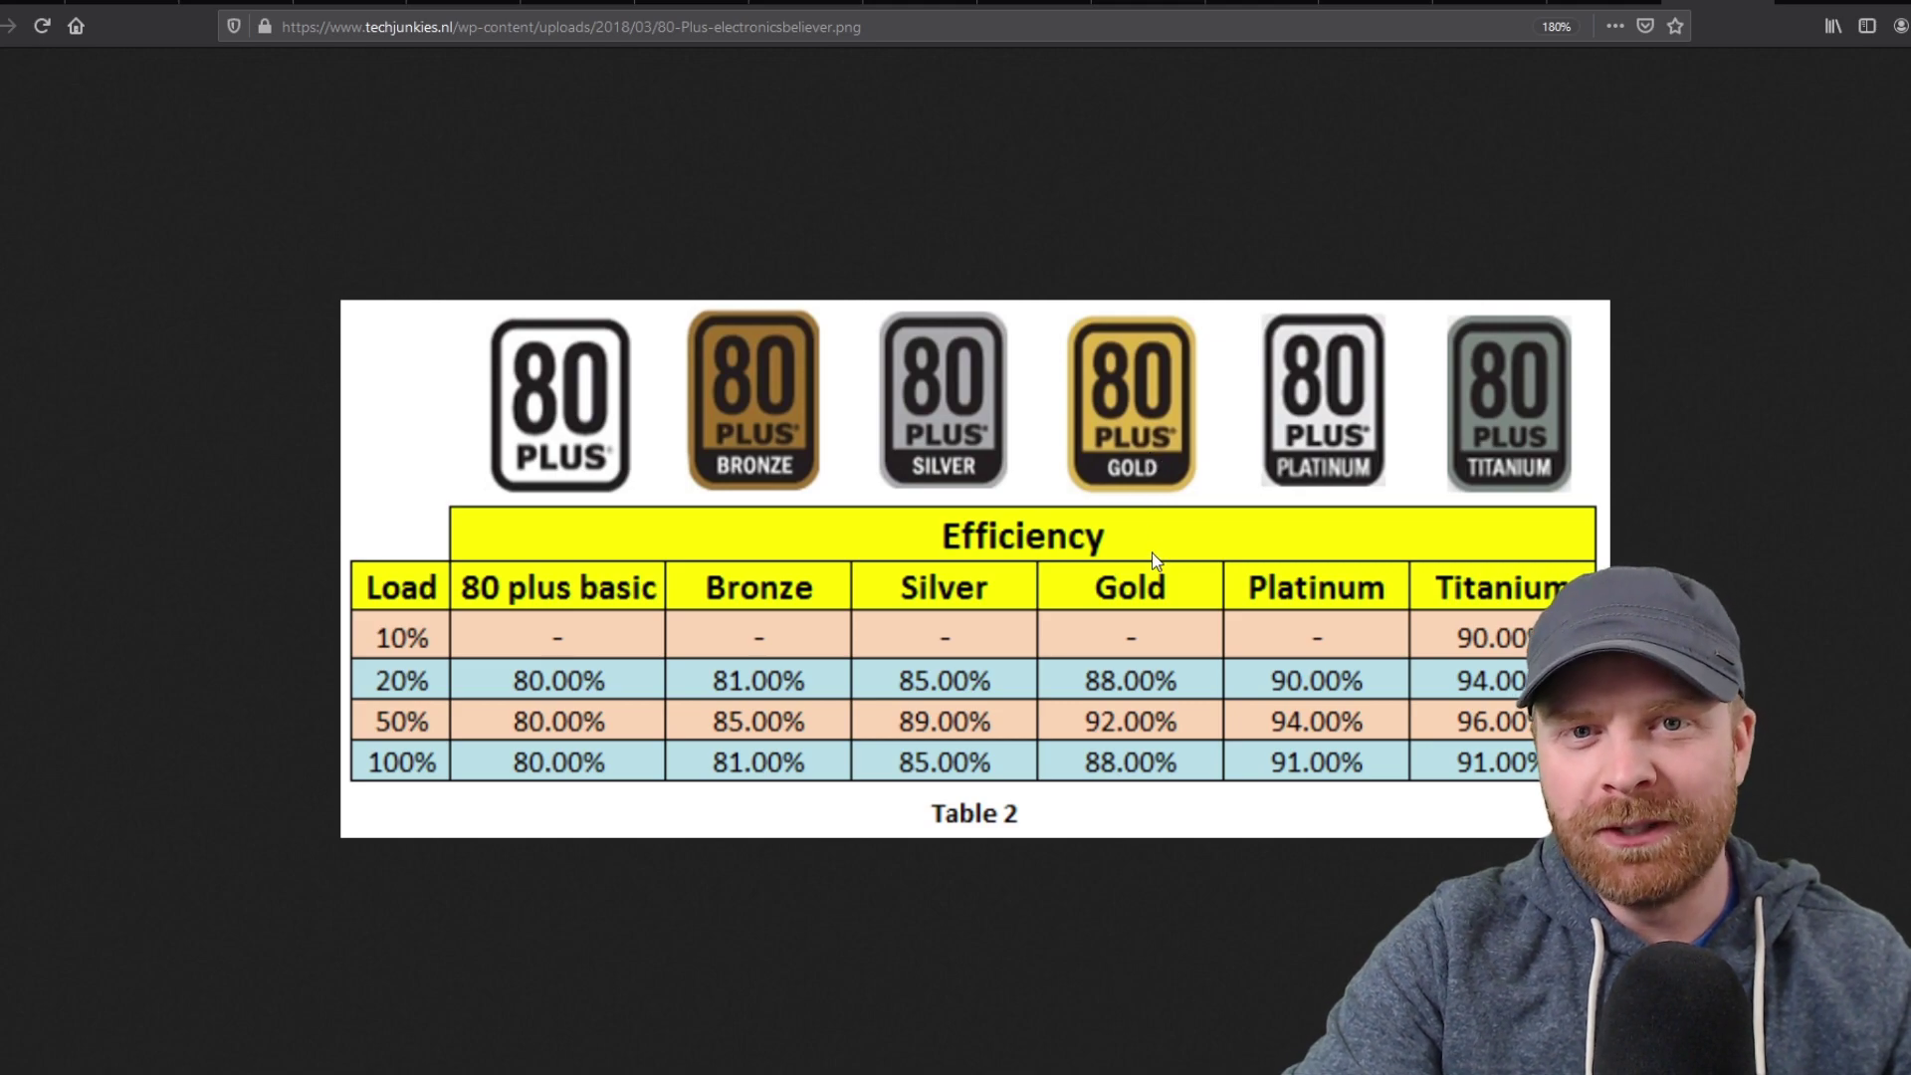
Compare the cable connections of the semi-modular Corsair CXM 650 W and fully modular Corsair RM (2019) 750 W power supplies in their photos.
key("ctrl+Tab")
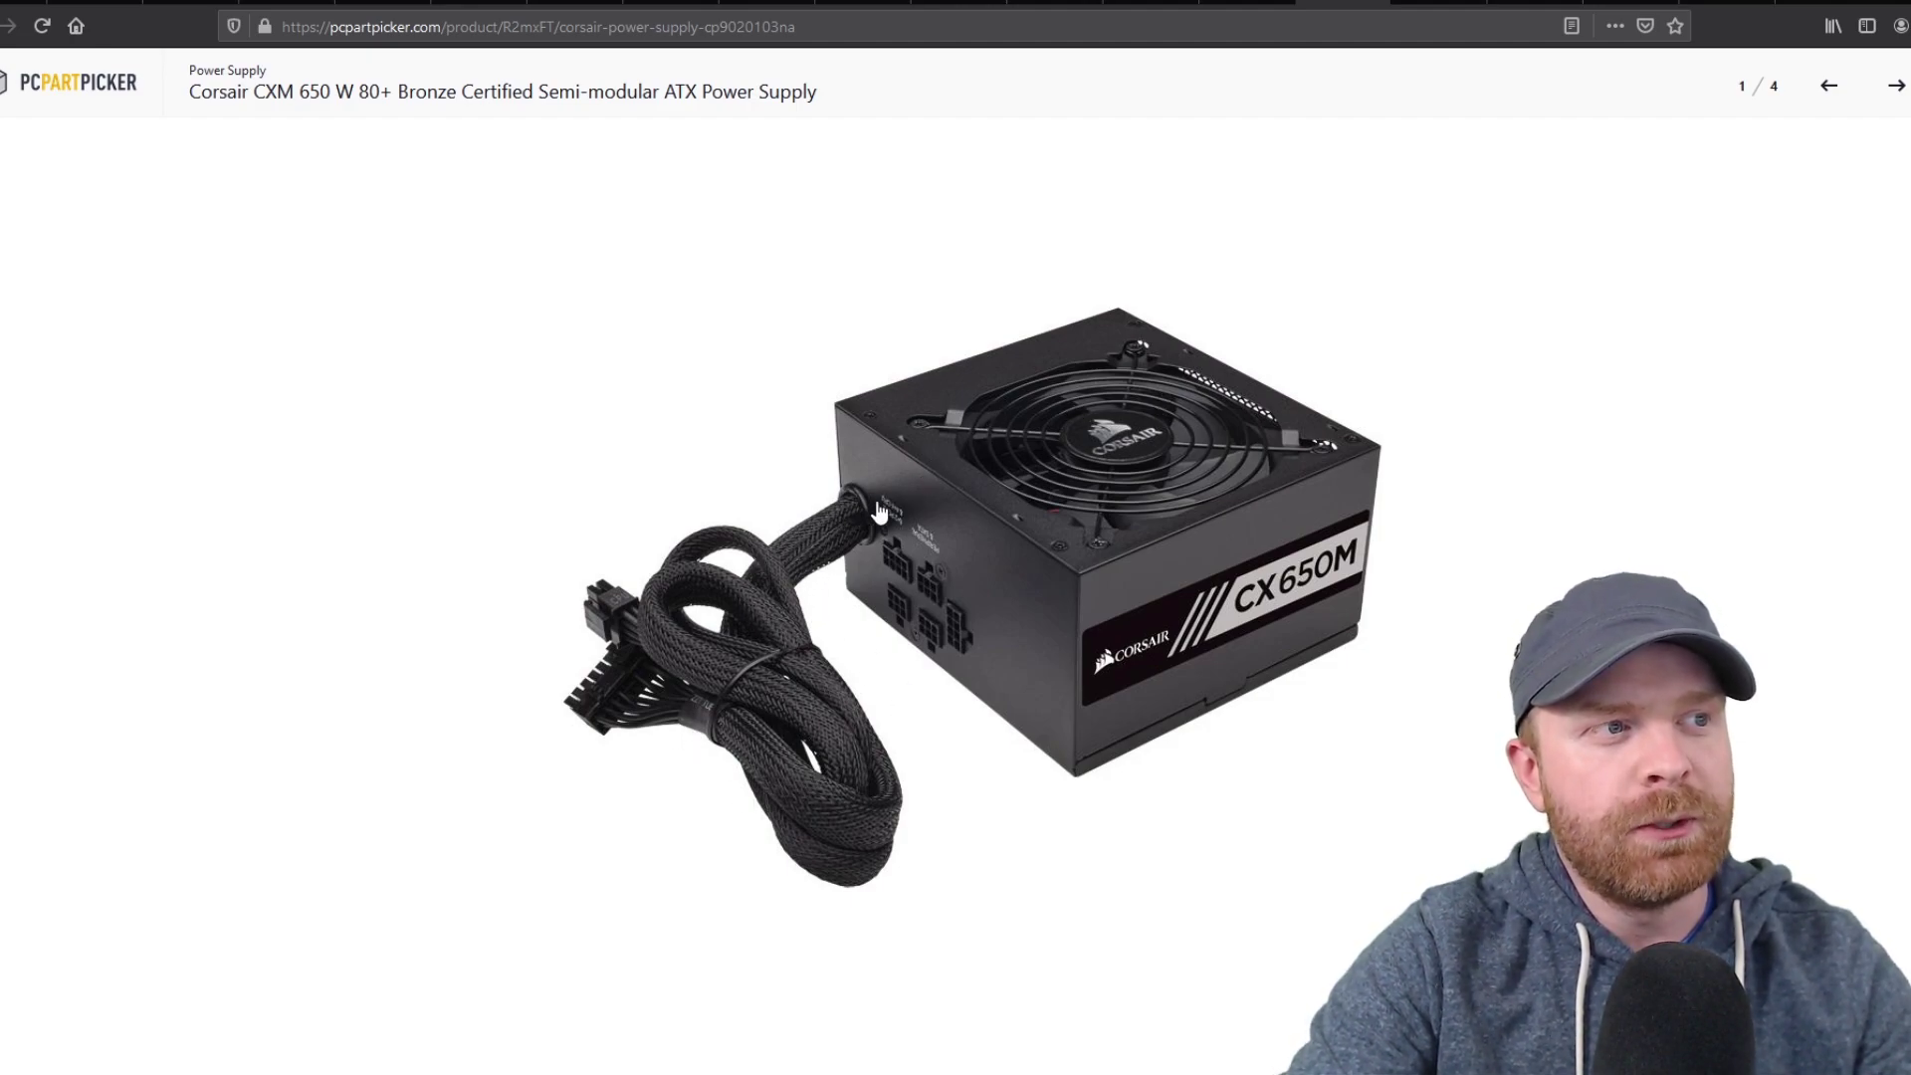
left_click(1440, 3)
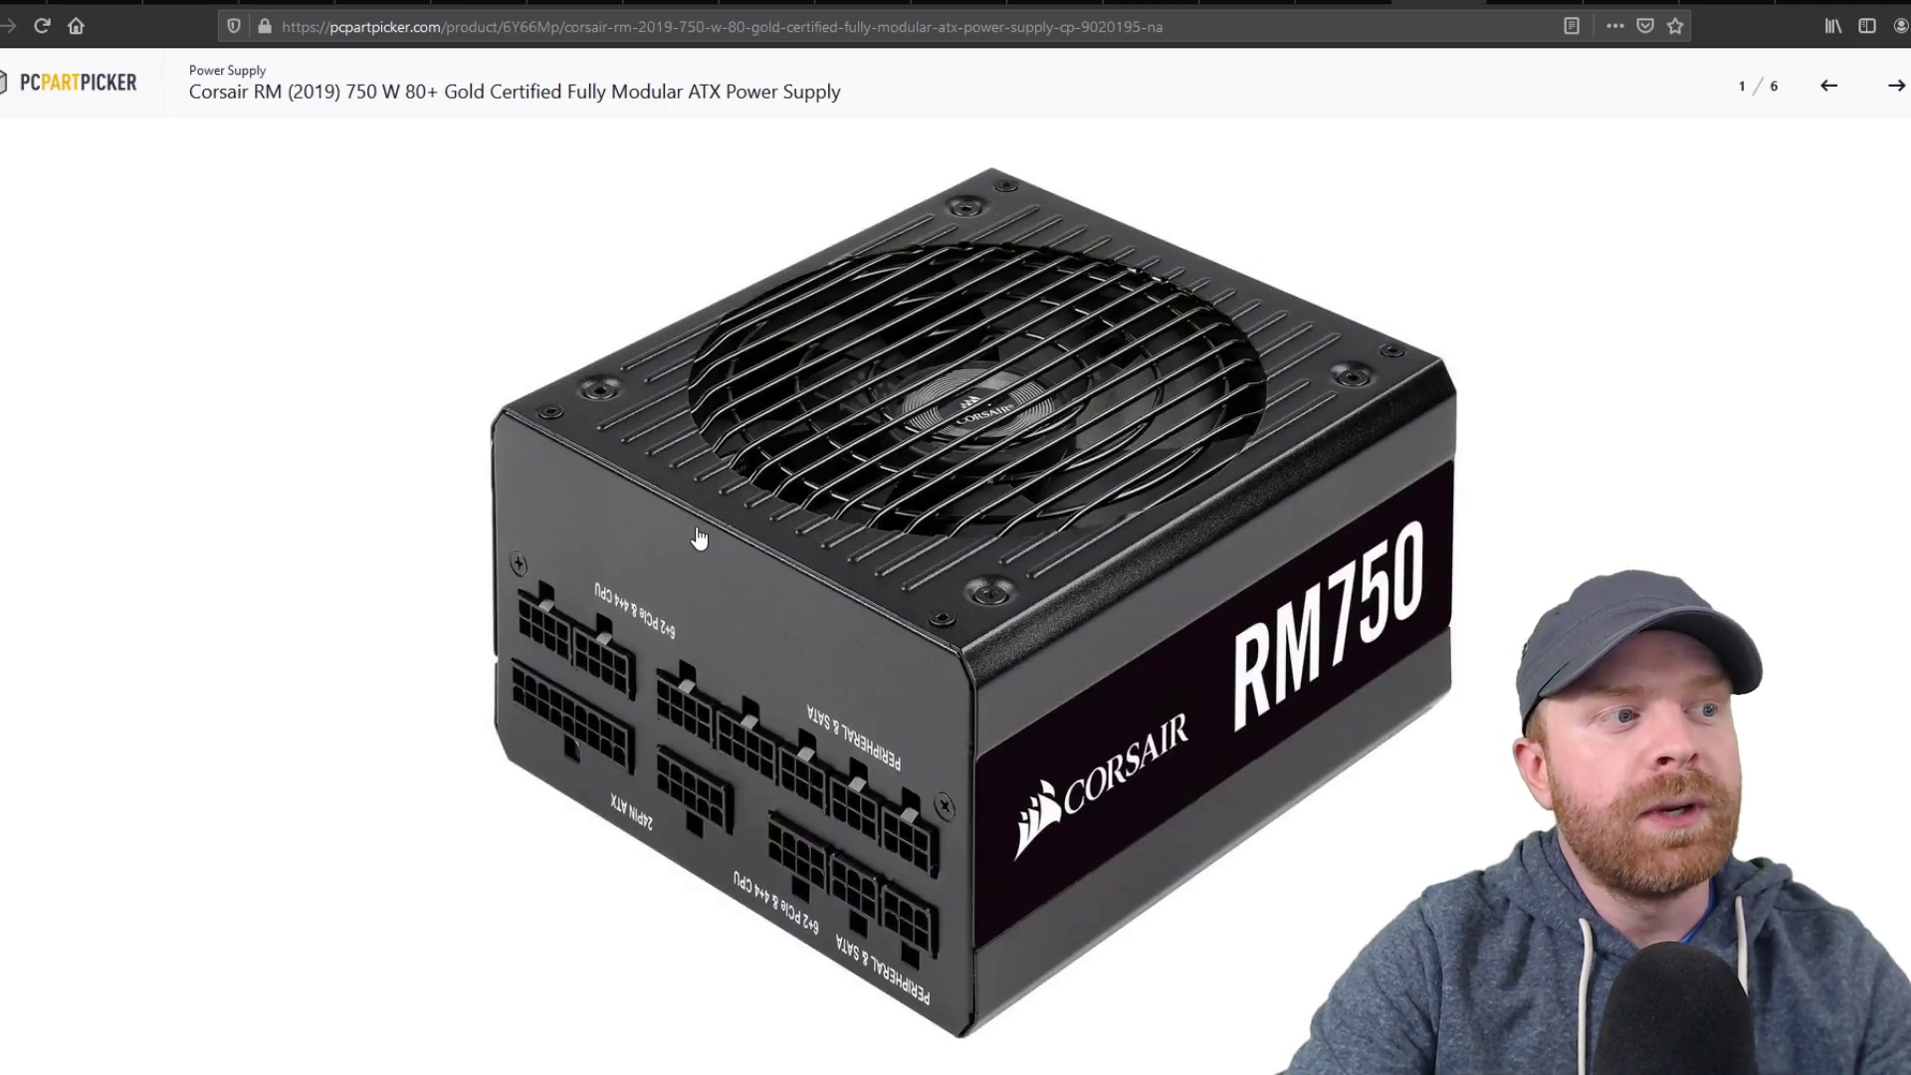
key("ctrl+w")
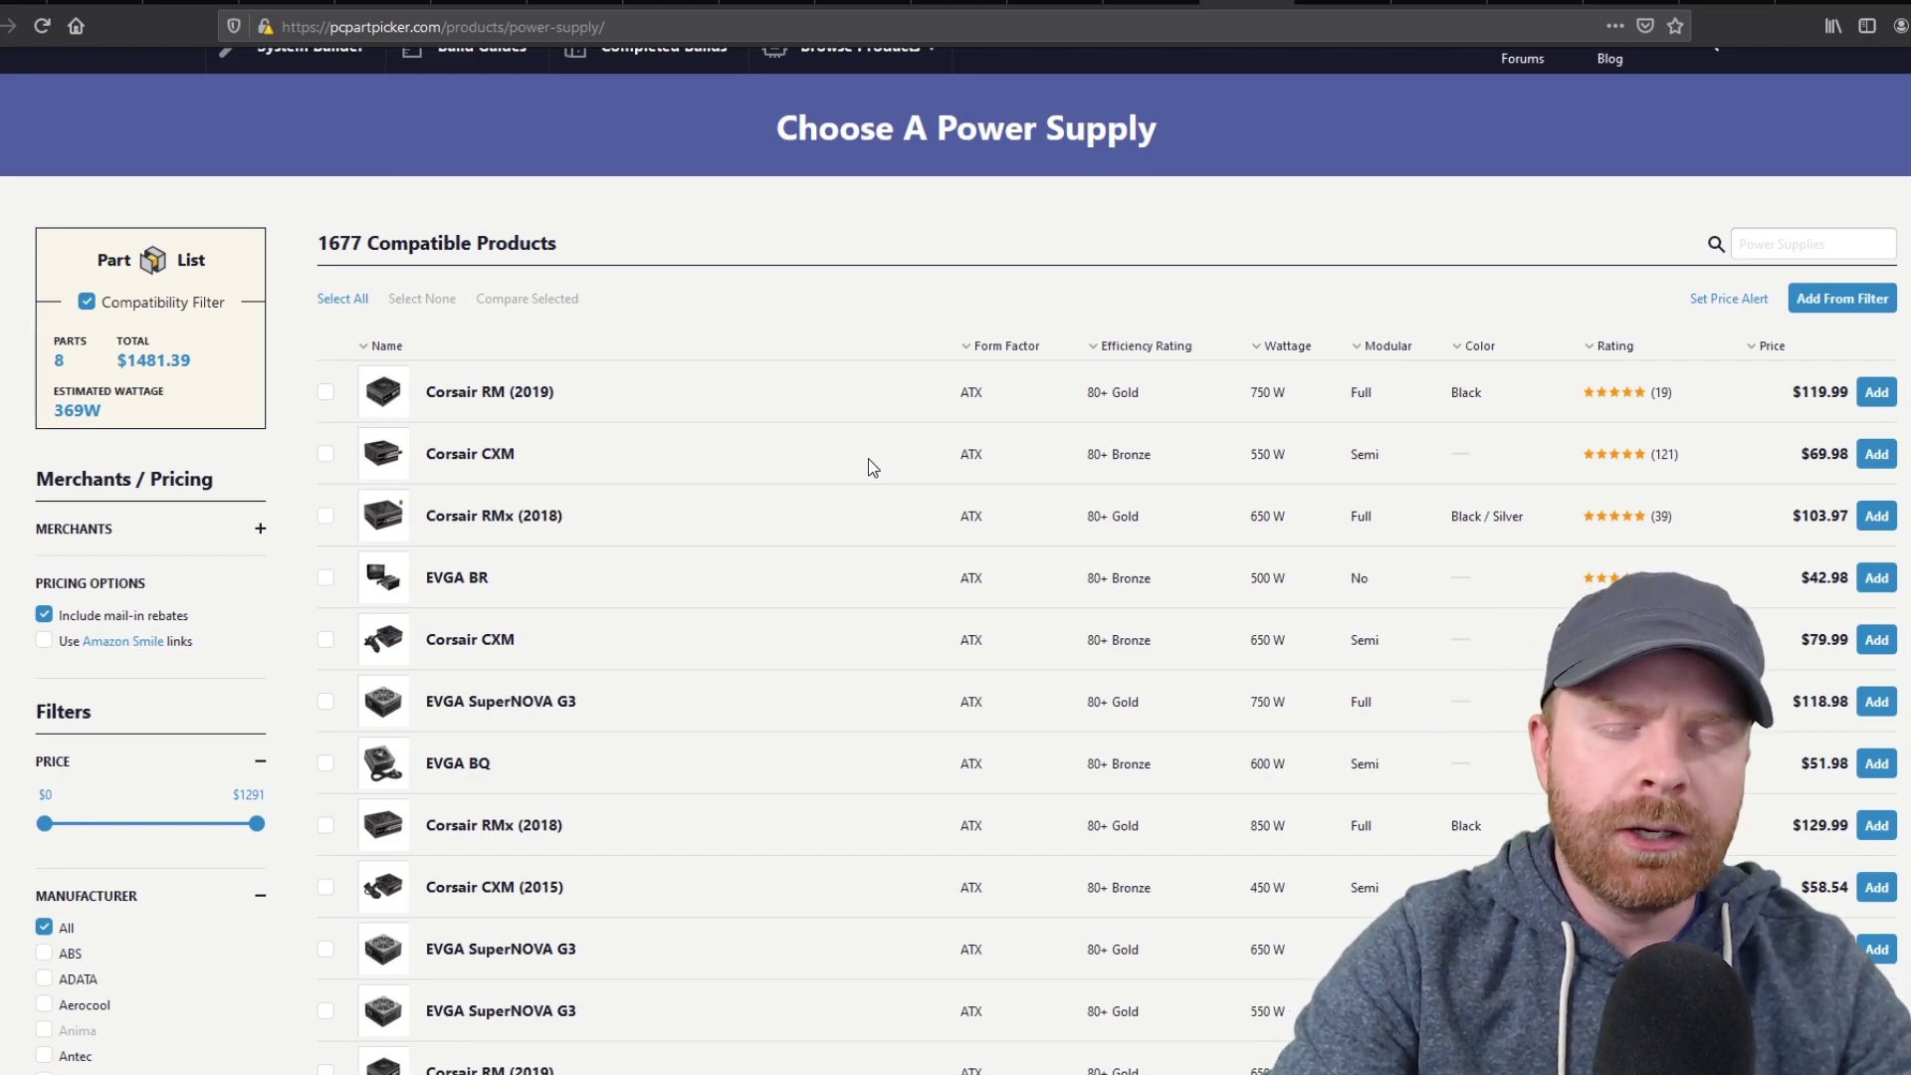
Filter the compatible power supplies by manufacturer be quiet! and add the be quiet! Straight Power 11 1000 W 80+ Gold to the build.
scroll(864, 468, "down", 10)
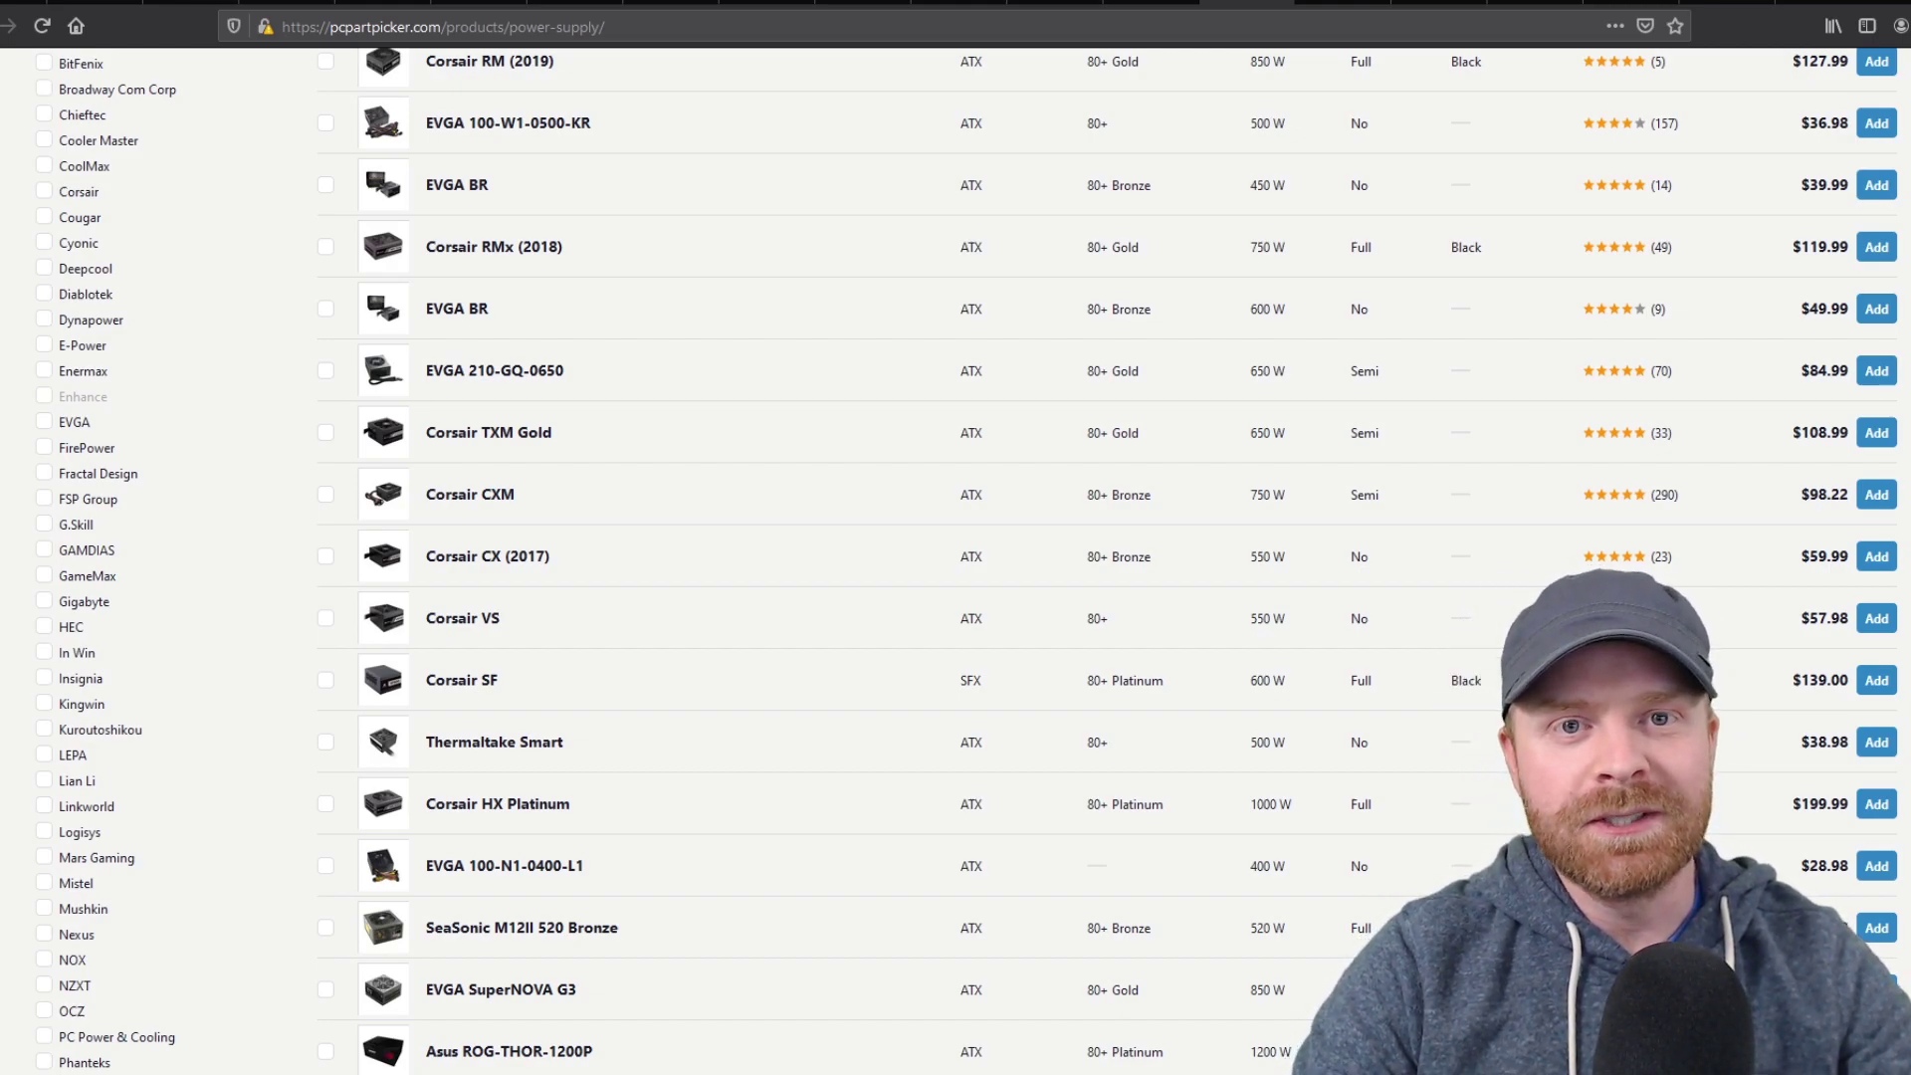
scroll(955, 558, "up", 2)
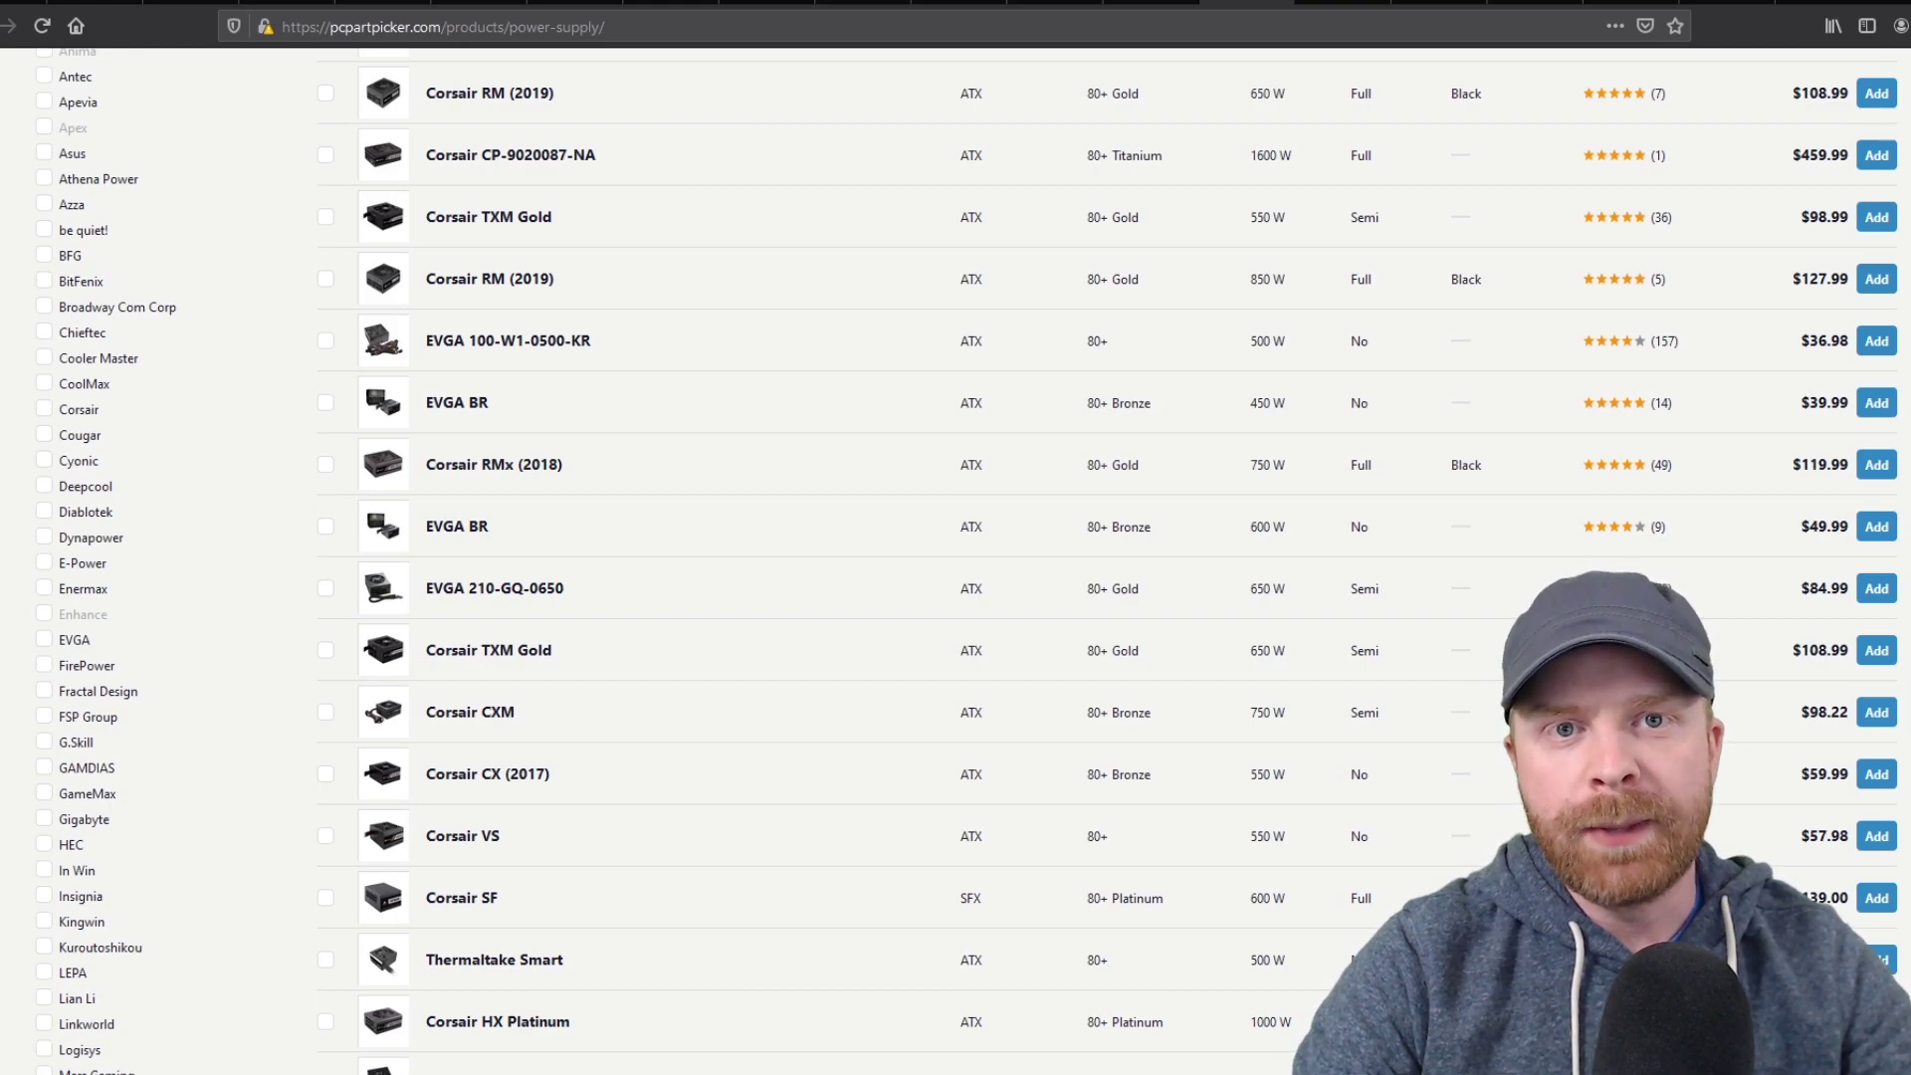
left_click(43, 230)
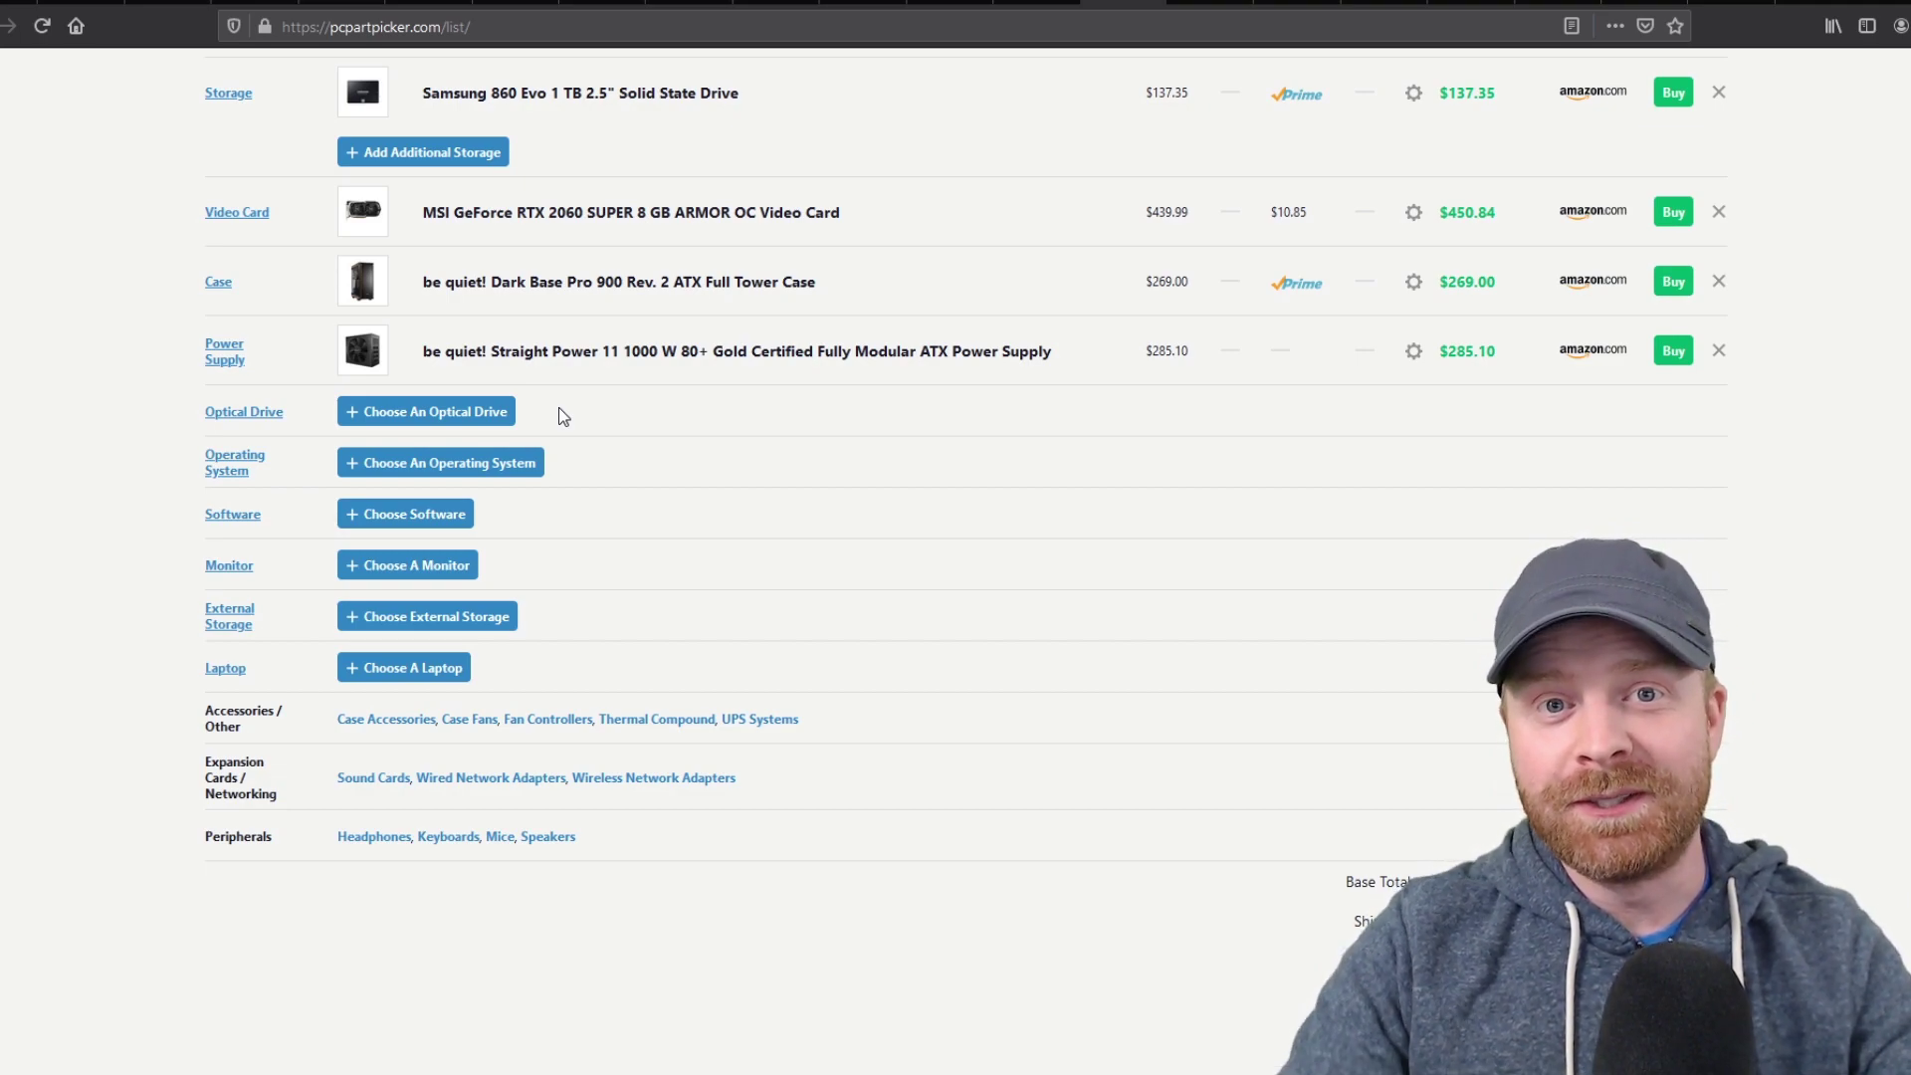
Browse the compatible operating systems and add Microsoft Windows 10 Home OEM 64-bit to the build.
left_click(510, 475)
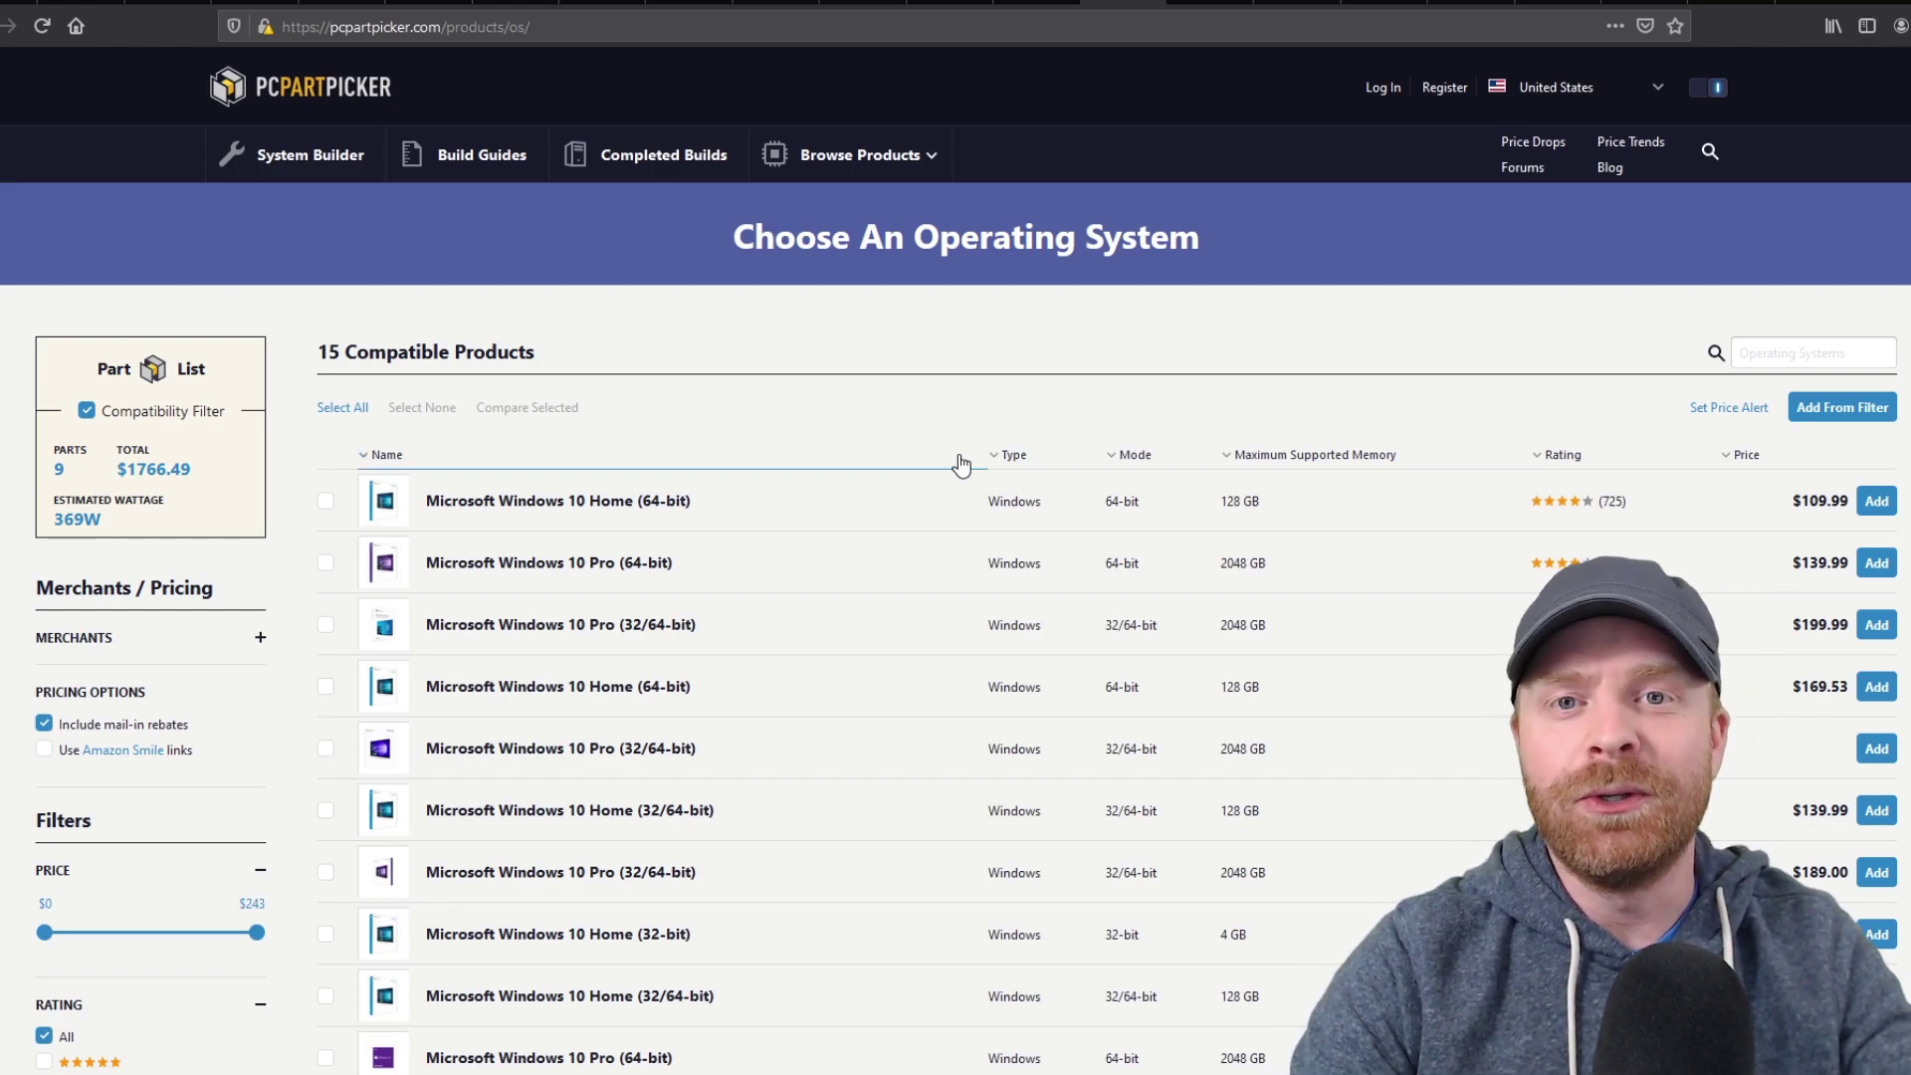
scroll(966, 433, "down", 1)
scroll(981, 412, "down", 1)
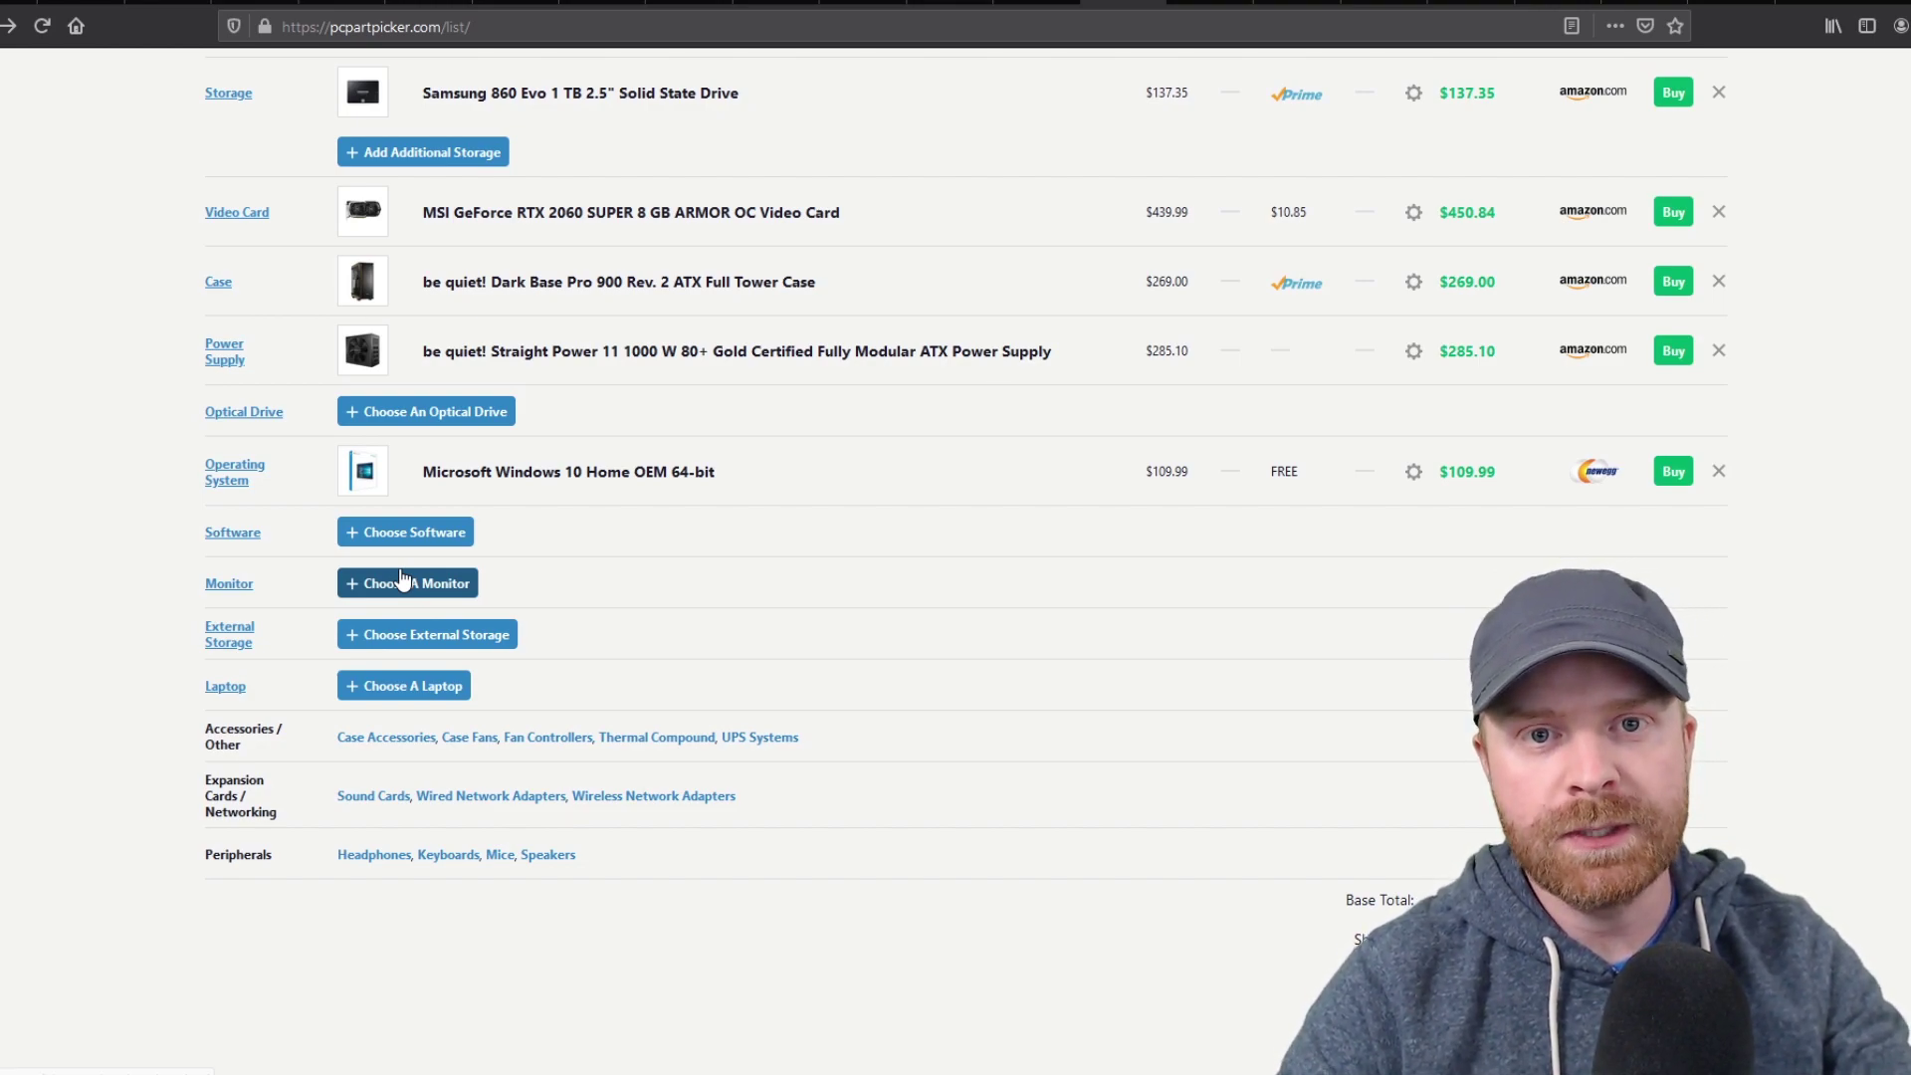
Open the compatible monitors and compare their screen sizes, resolutions, refresh rates, response times and panel types.
left_click(403, 582)
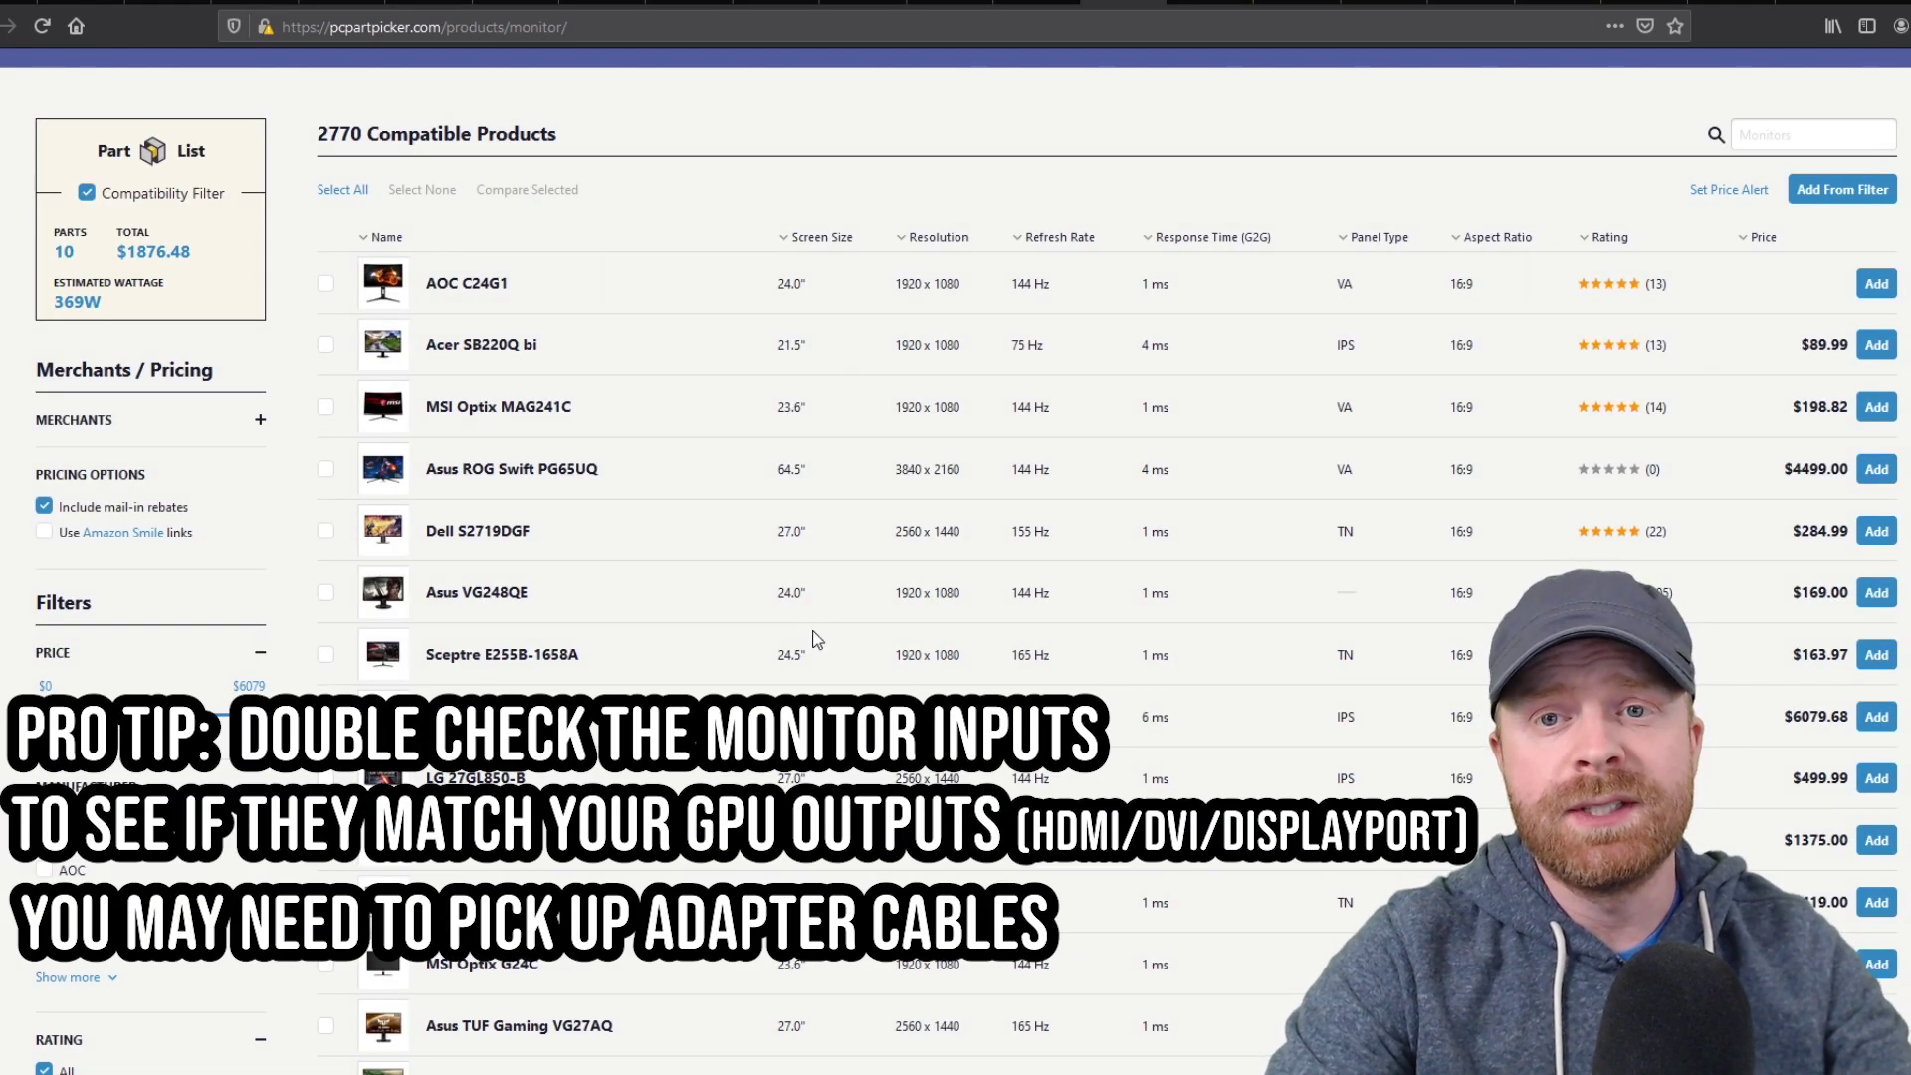
scroll(810, 632, "down", 2)
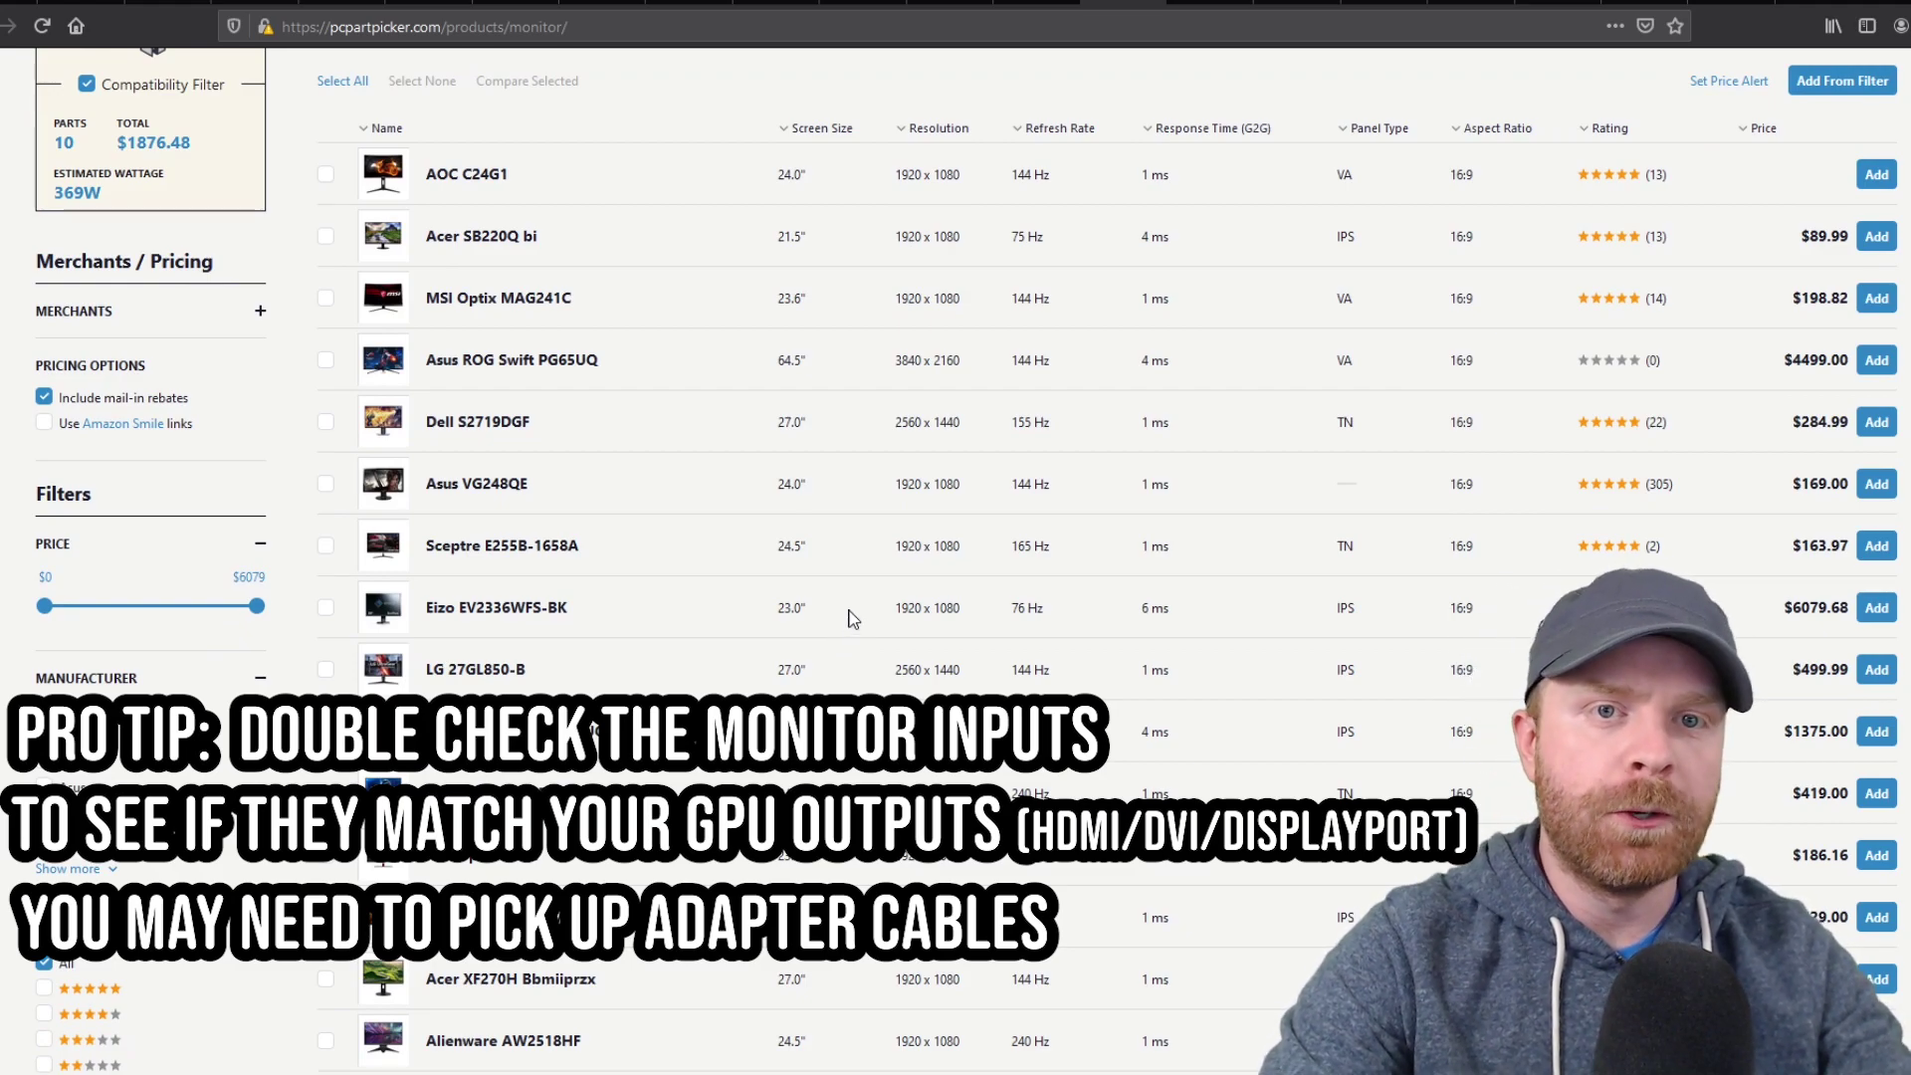
scroll(961, 605, "up", 2)
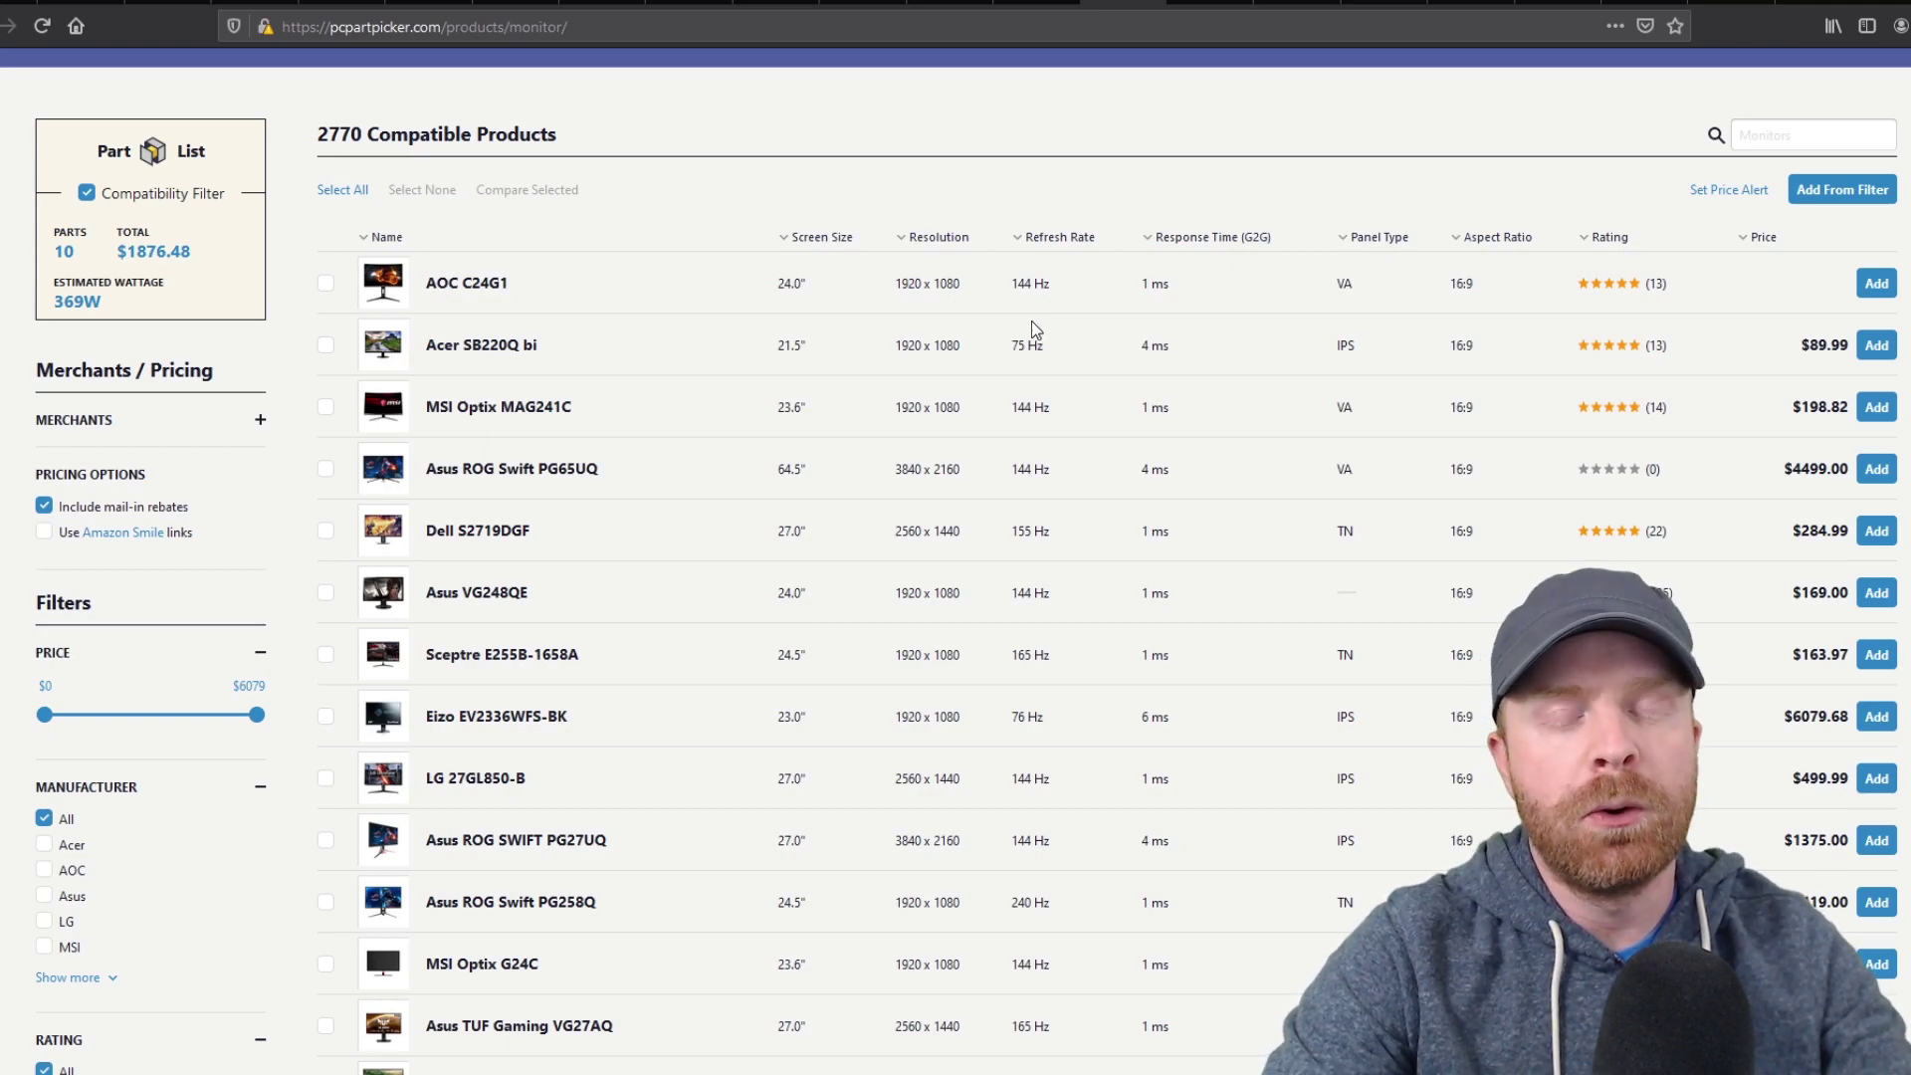
scroll(1032, 321, "down", 2)
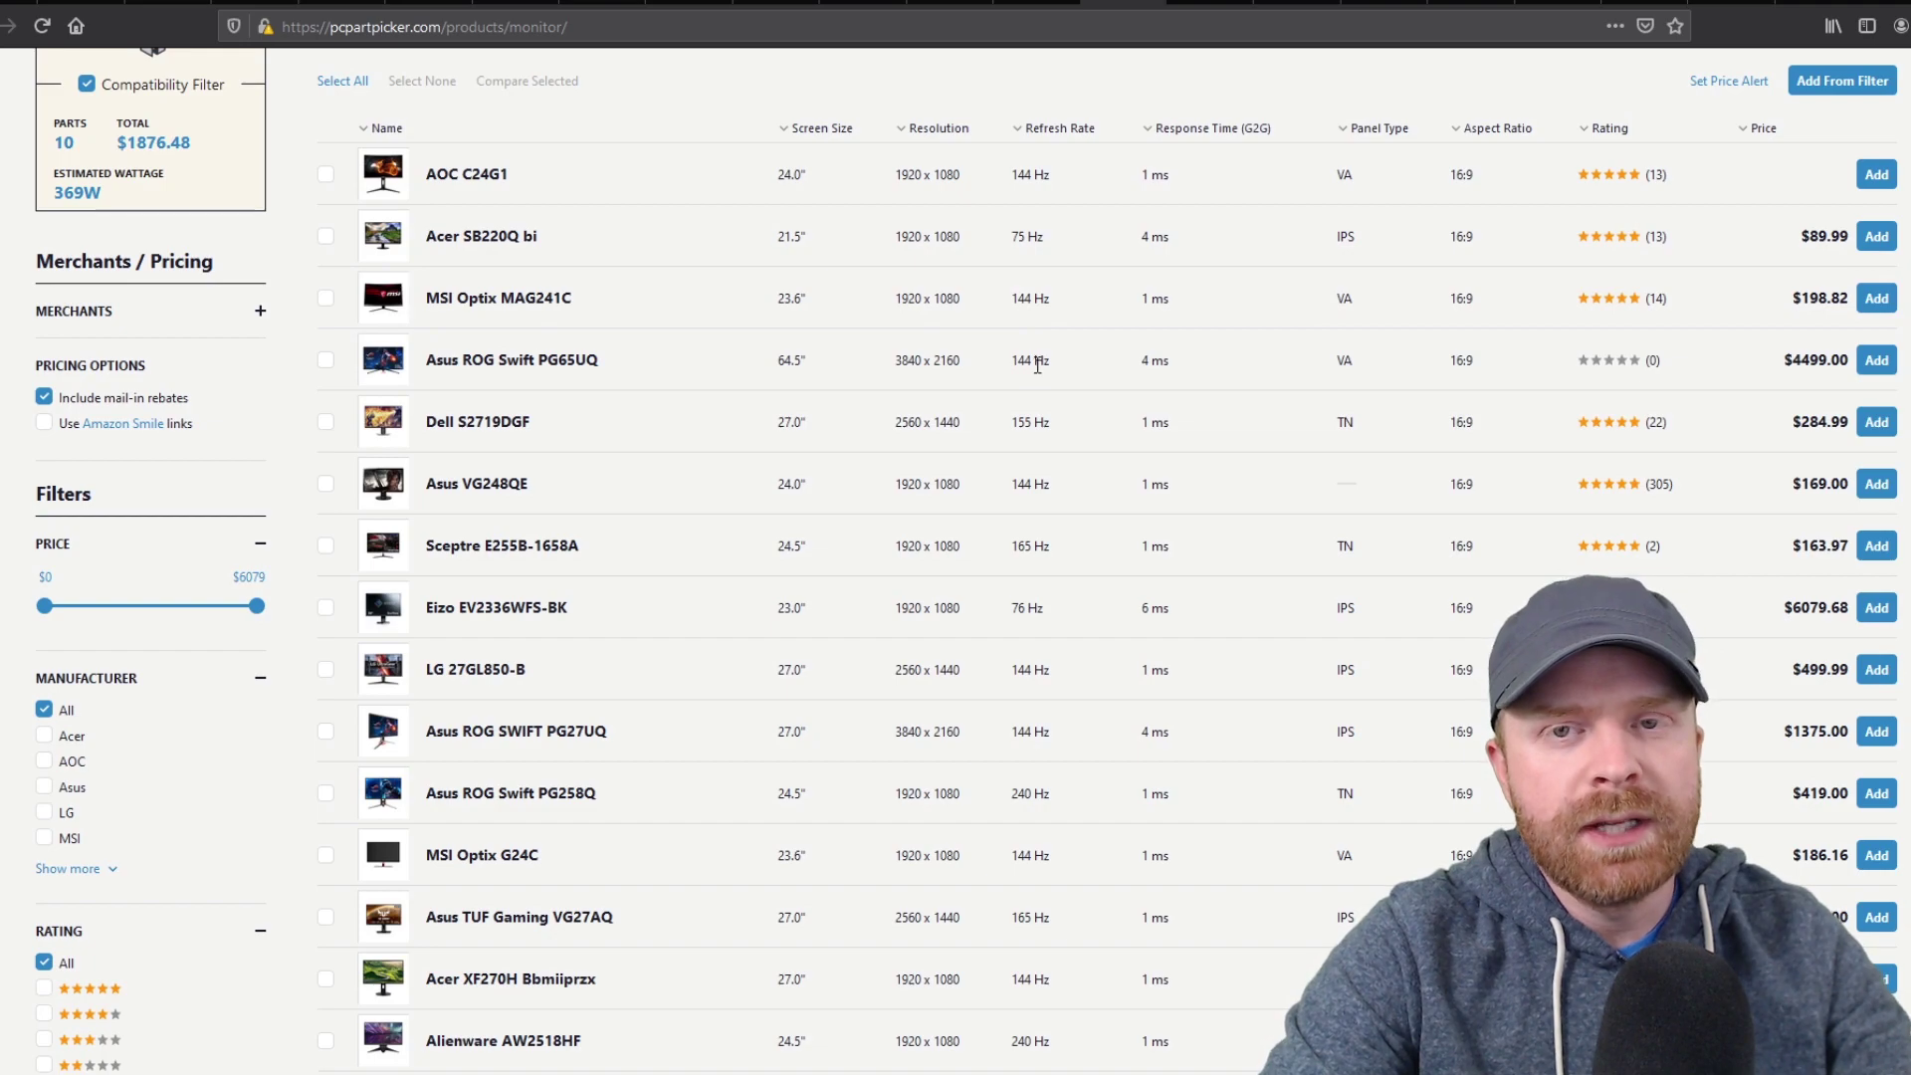
scroll(1012, 398, "down", 4)
scroll(1008, 418, "up", 2)
scroll(946, 514, "up", 1)
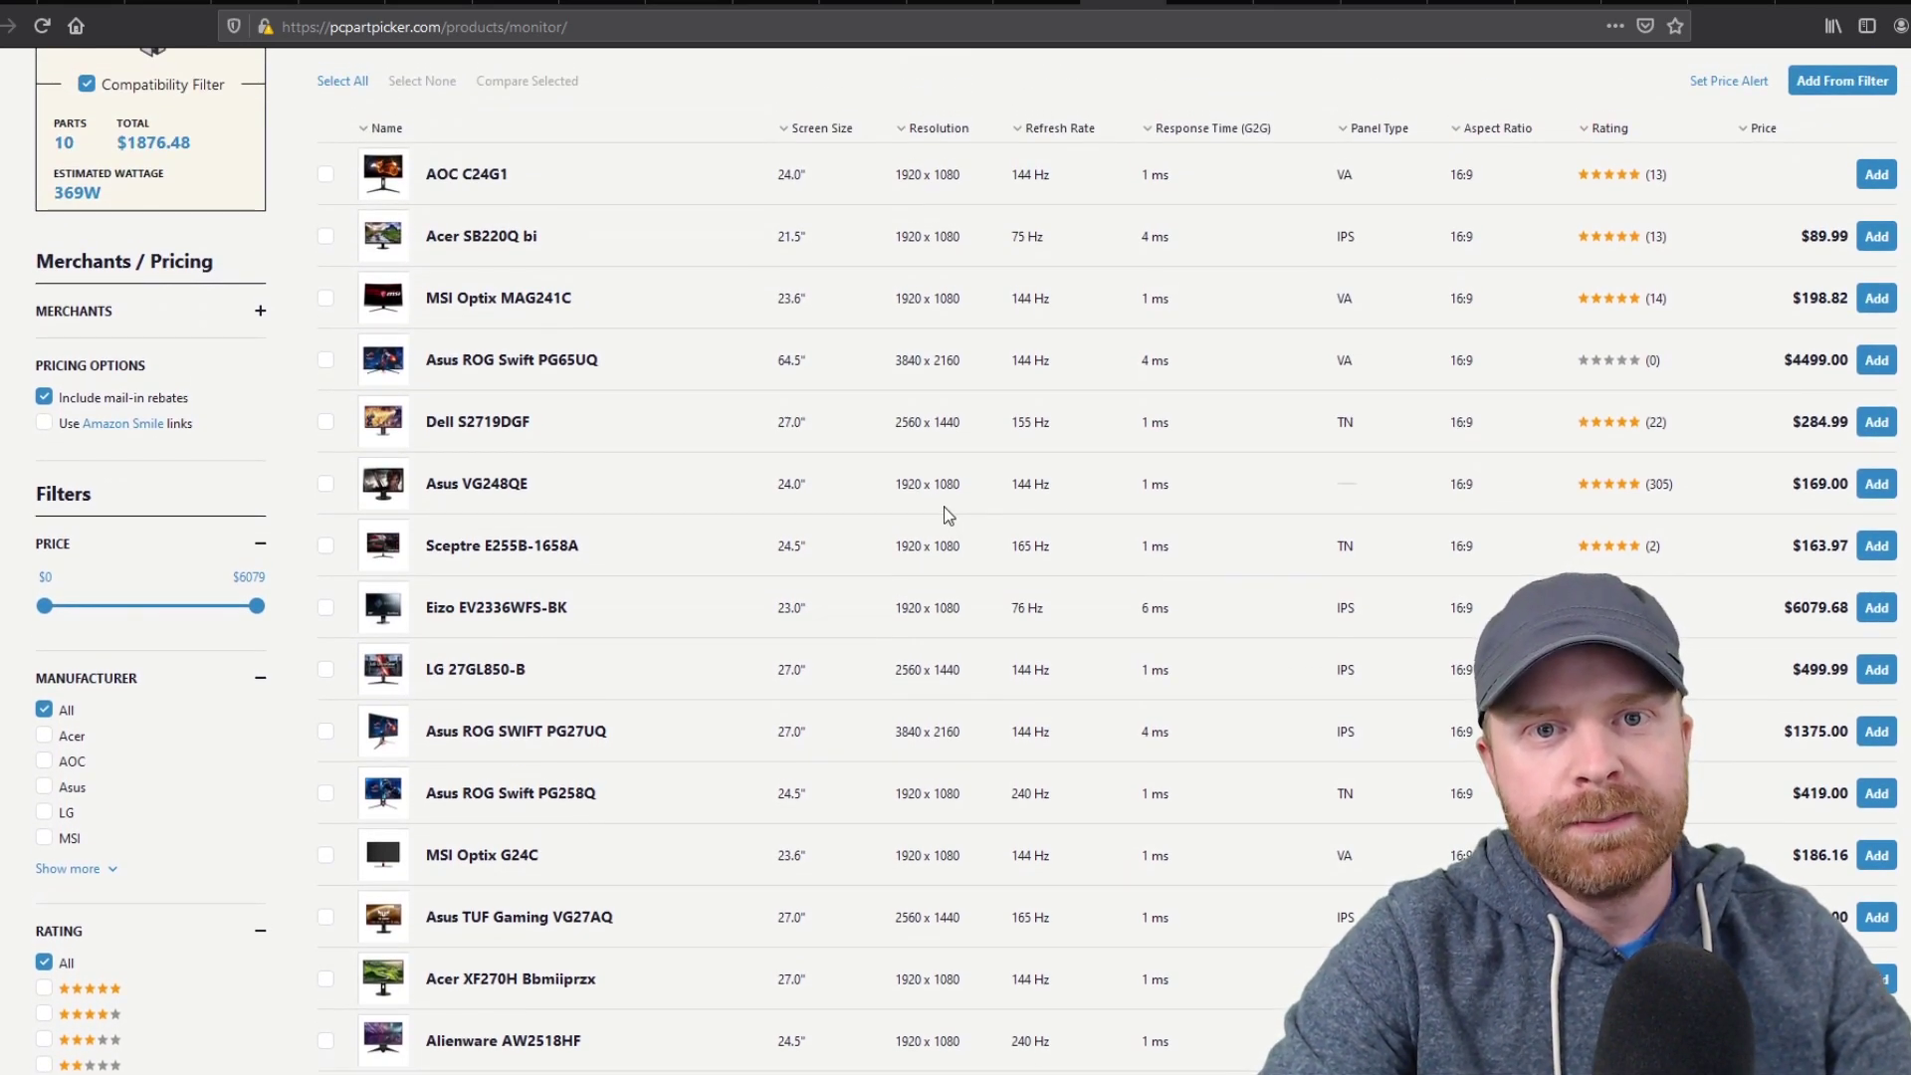
Return to the part list and review its total price, compatibility notes and price history.
key("alt+Left")
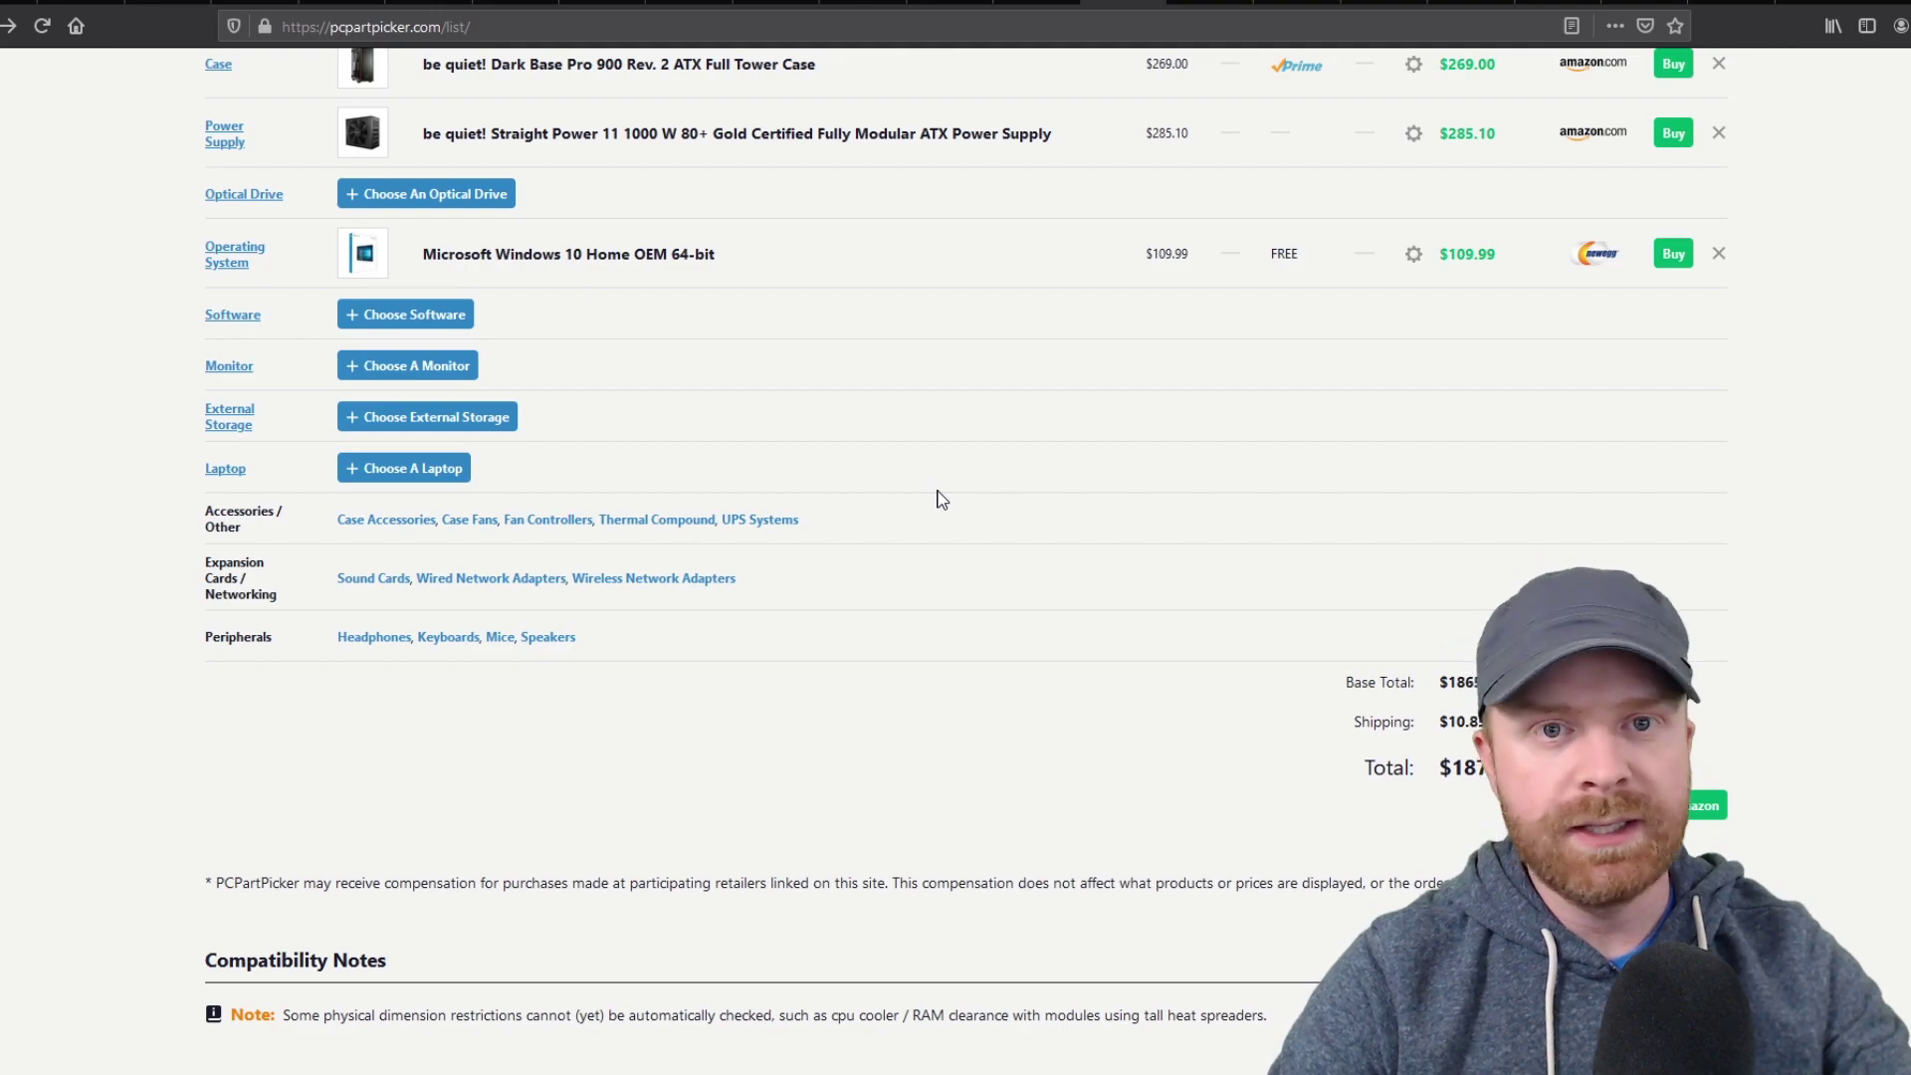
scroll(940, 486, "down", 9)
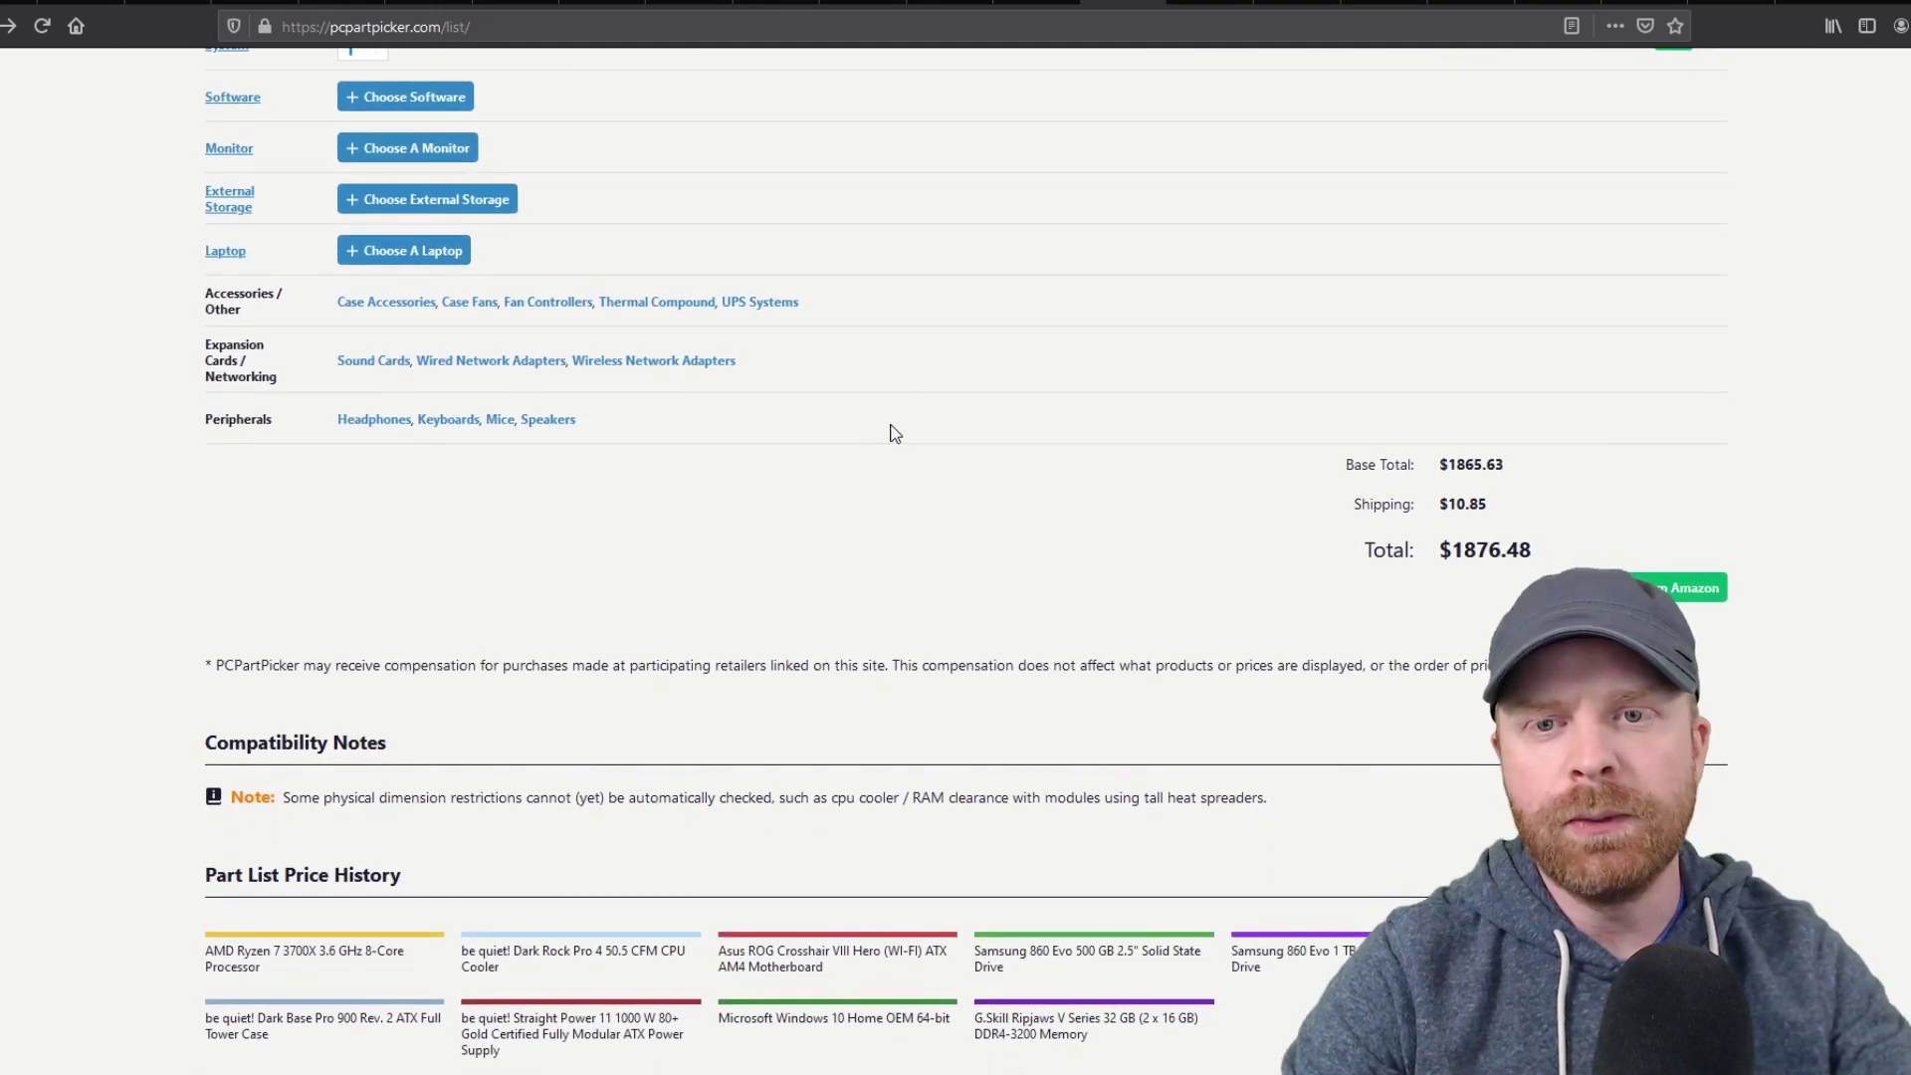